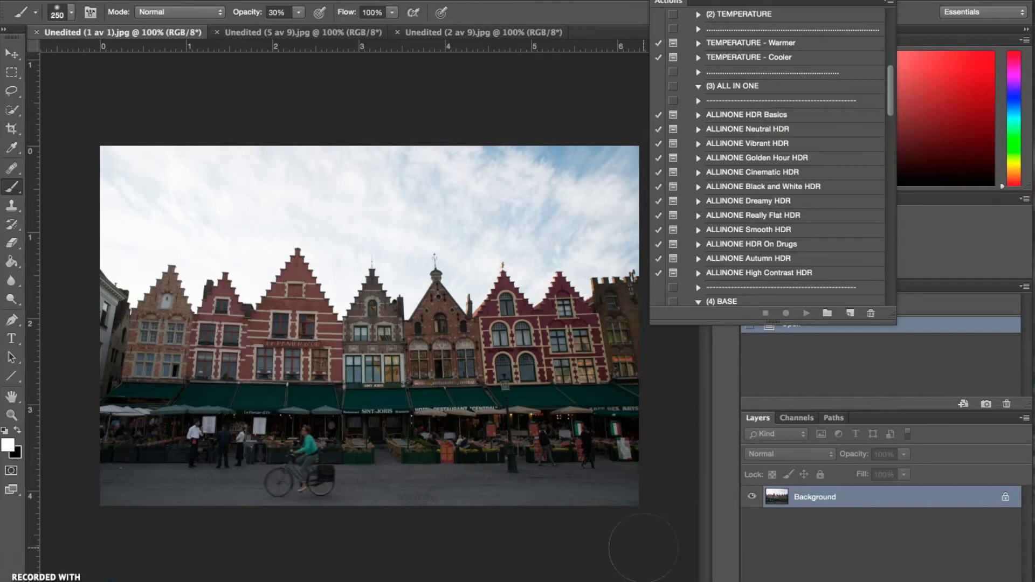
- Run the ALLINONE Vibrant HDR action on the unedited street photo and continue through its prompt
click(775, 149)
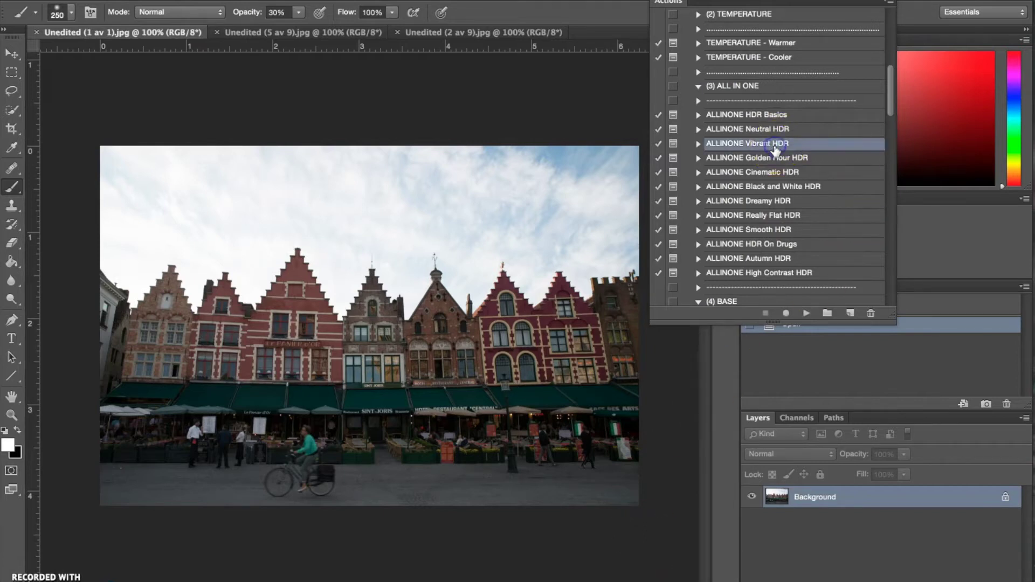
click(806, 314)
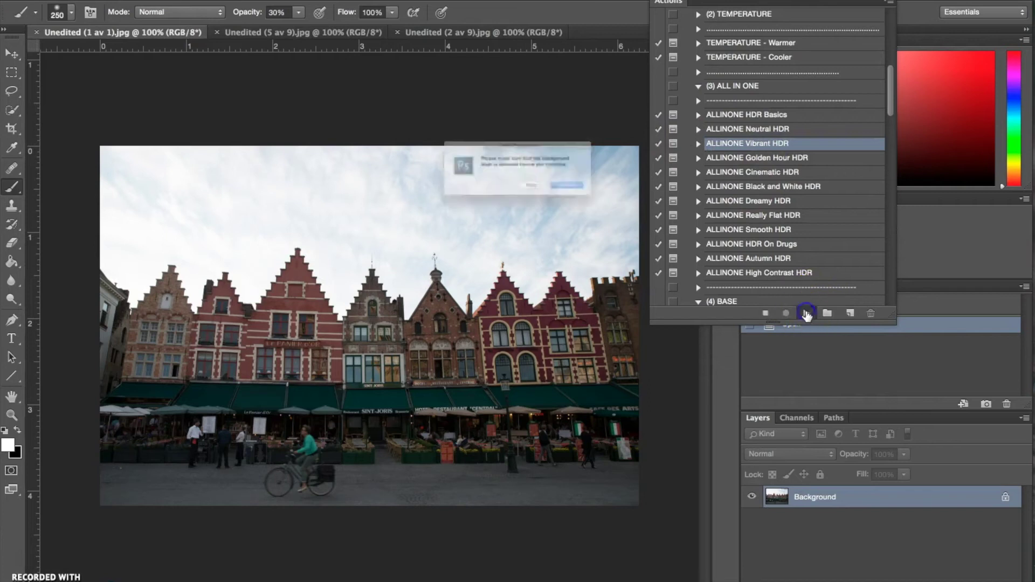
key(Return)
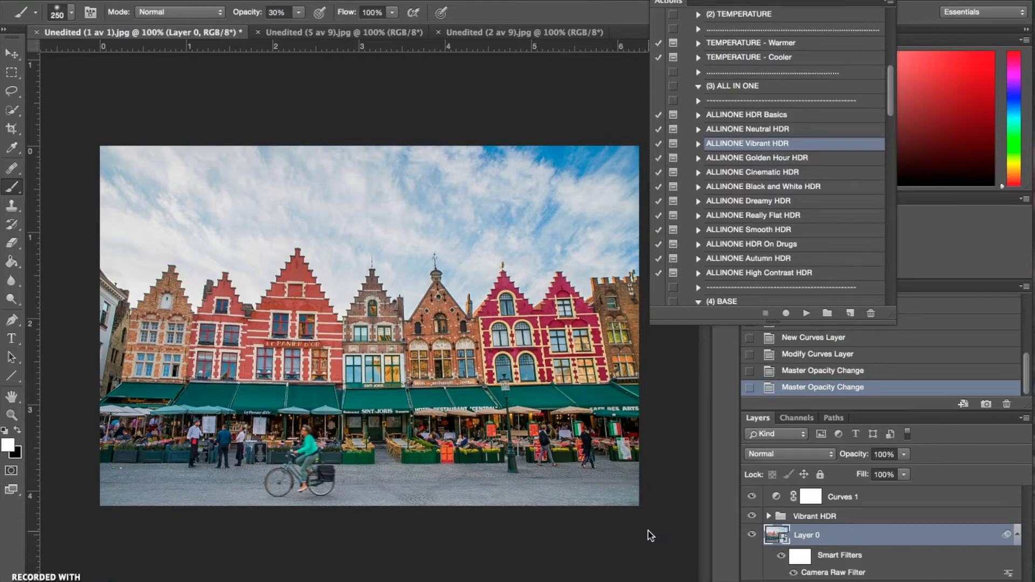
click(771, 539)
right_click(772, 539)
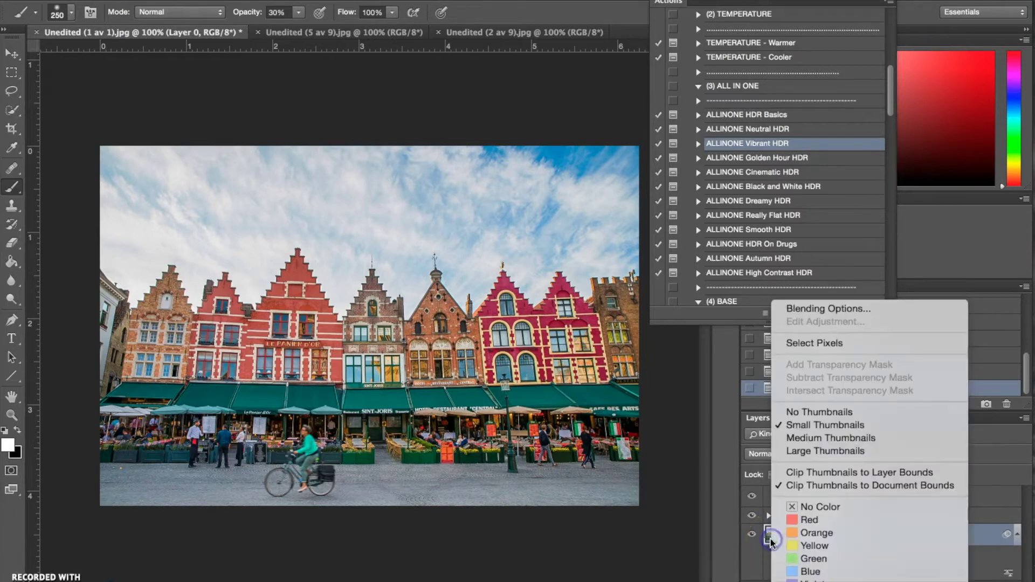
right_click(959, 542)
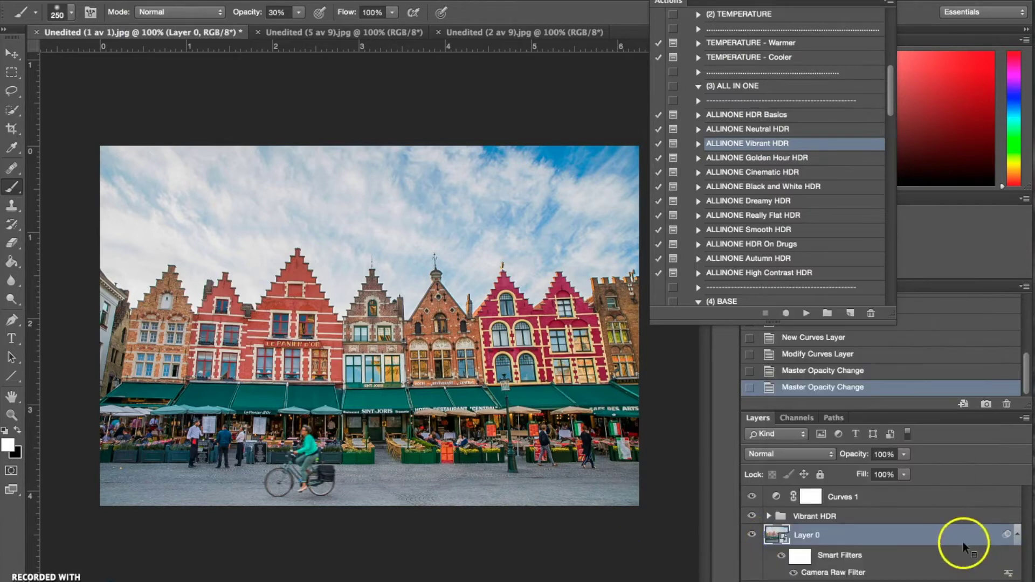
click(977, 579)
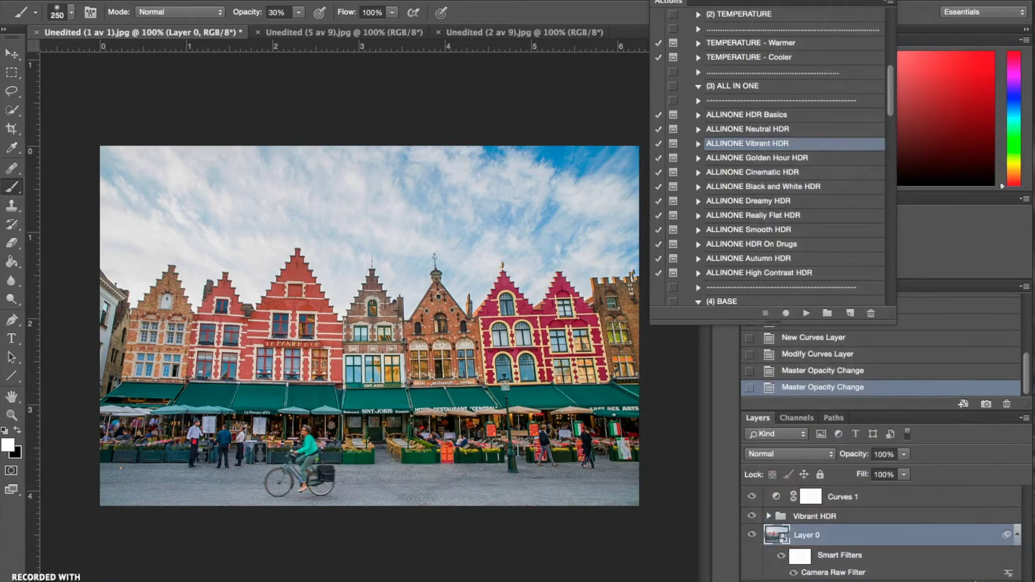
- Run the EXPOSURE Darken Shadows action from the HDR - Sleeklens set on the photo
scroll(769, 237, down, 3)
scroll(769, 237, down, 15)
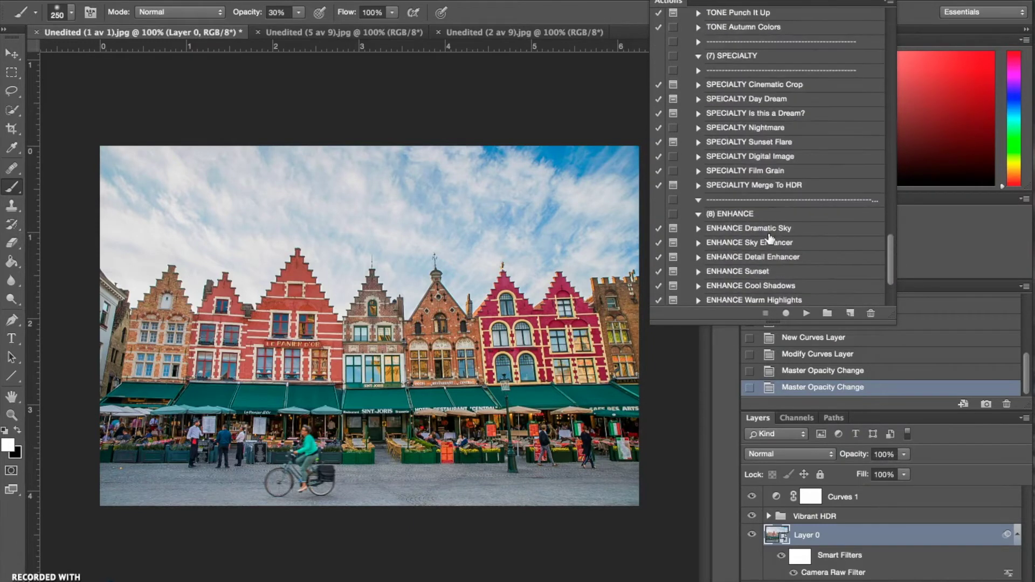
scroll(770, 239, down, 2)
scroll(770, 239, up, 20)
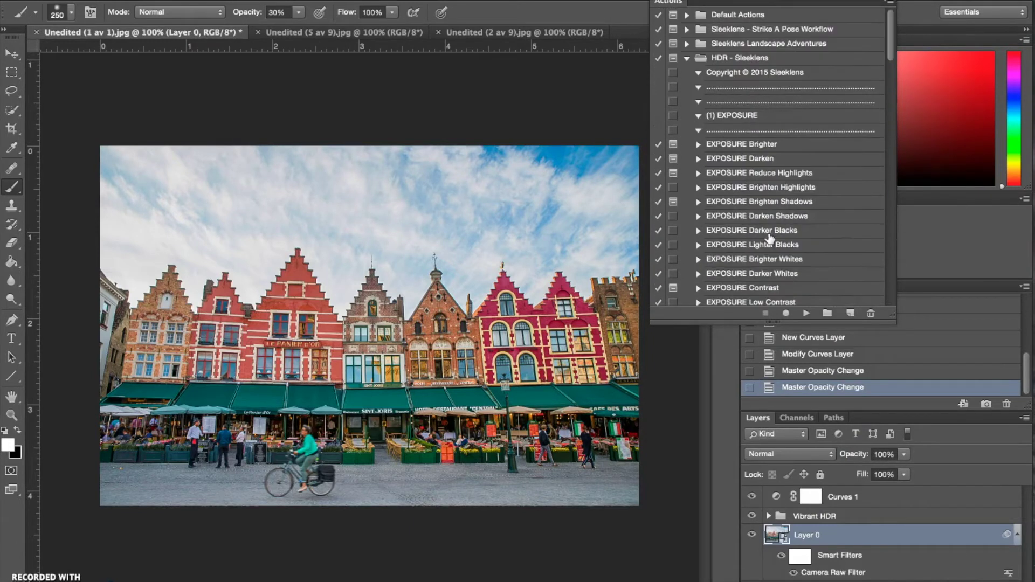
scroll(769, 239, down, 1)
click(737, 115)
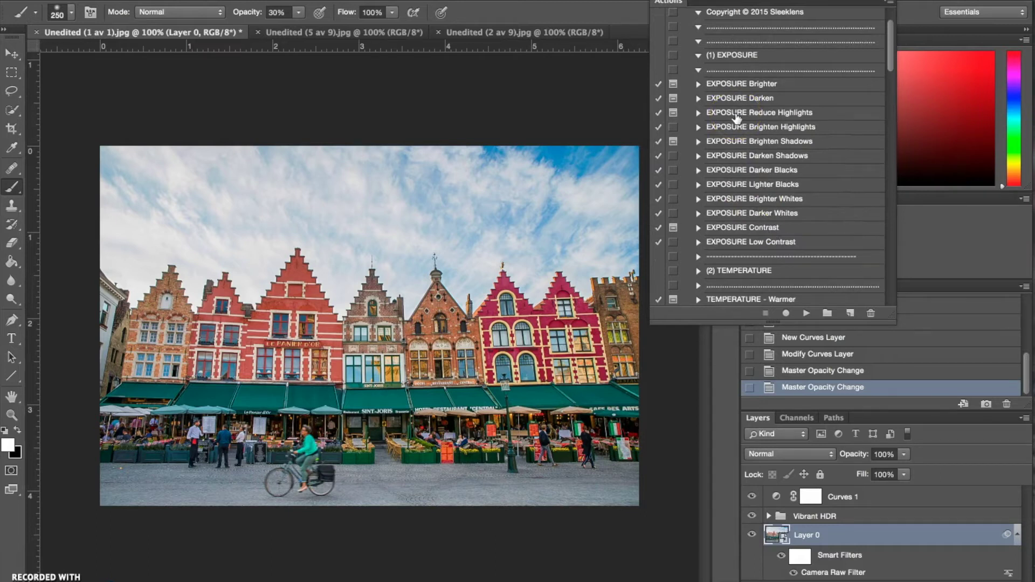
click(782, 156)
click(806, 313)
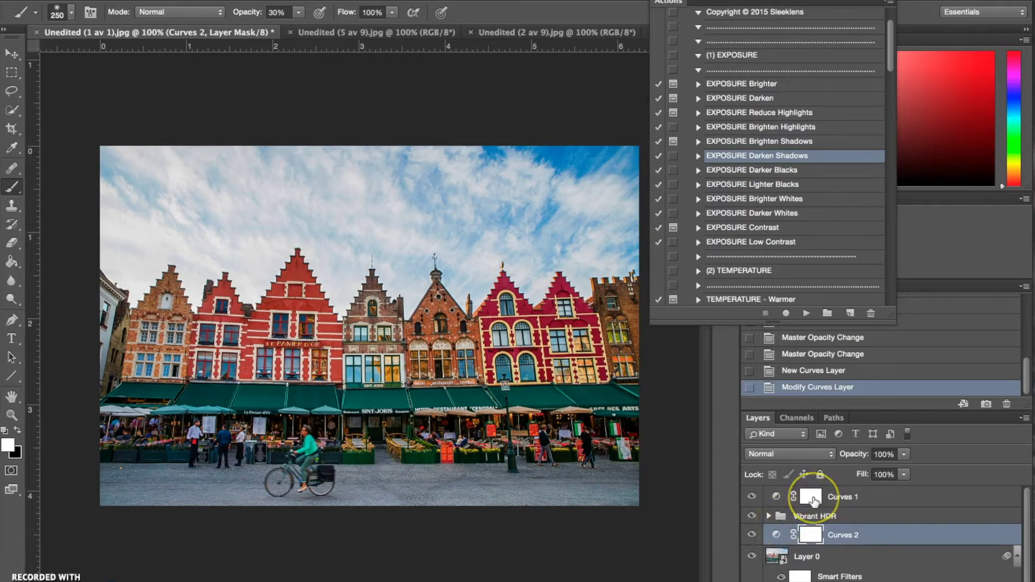
- Set the opacity of the Curves 2 layer to 70% and flatten the image
click(835, 495)
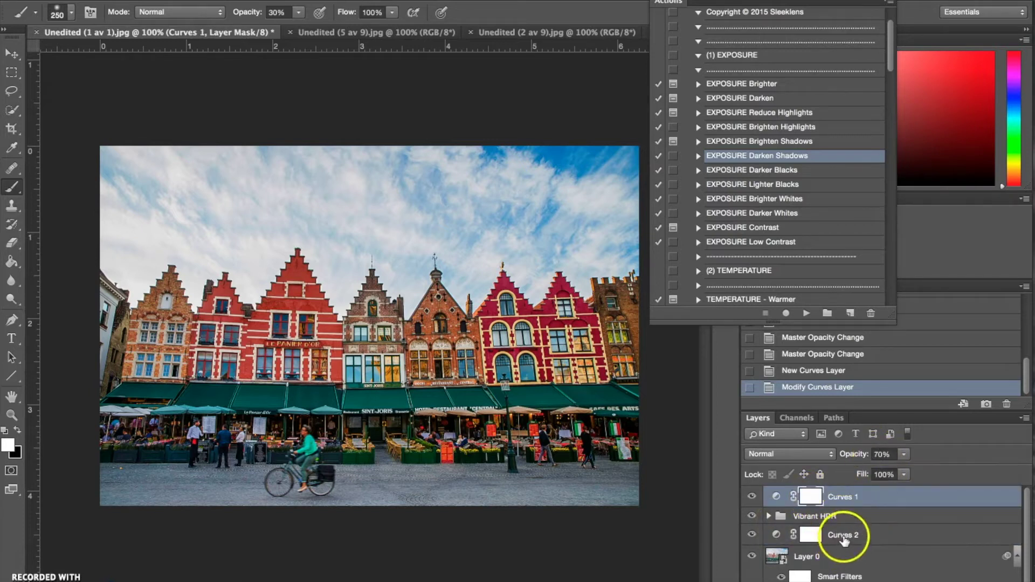
click(834, 535)
click(885, 454)
text(70)
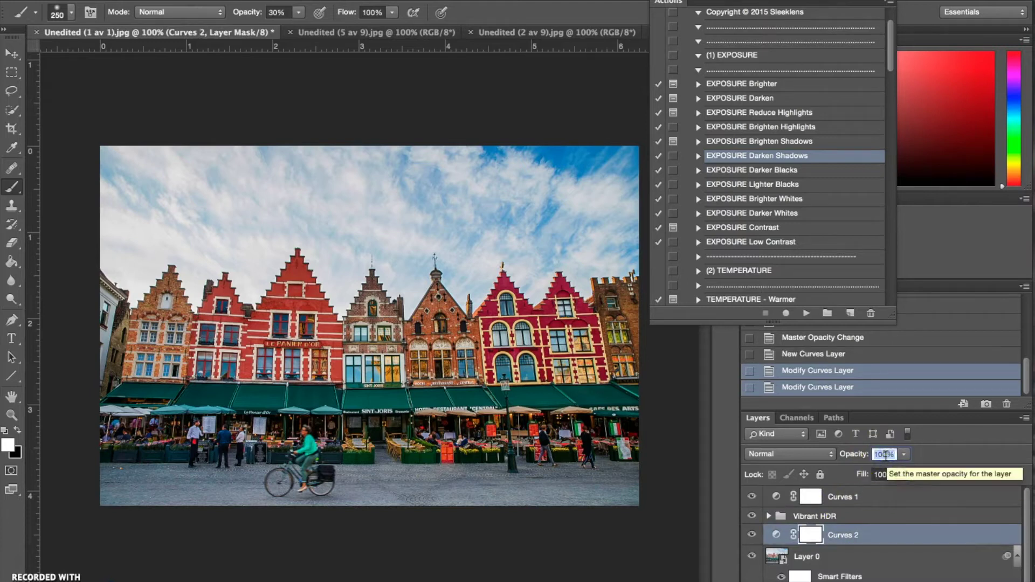
key(BackSpace)
key(BackSpace)
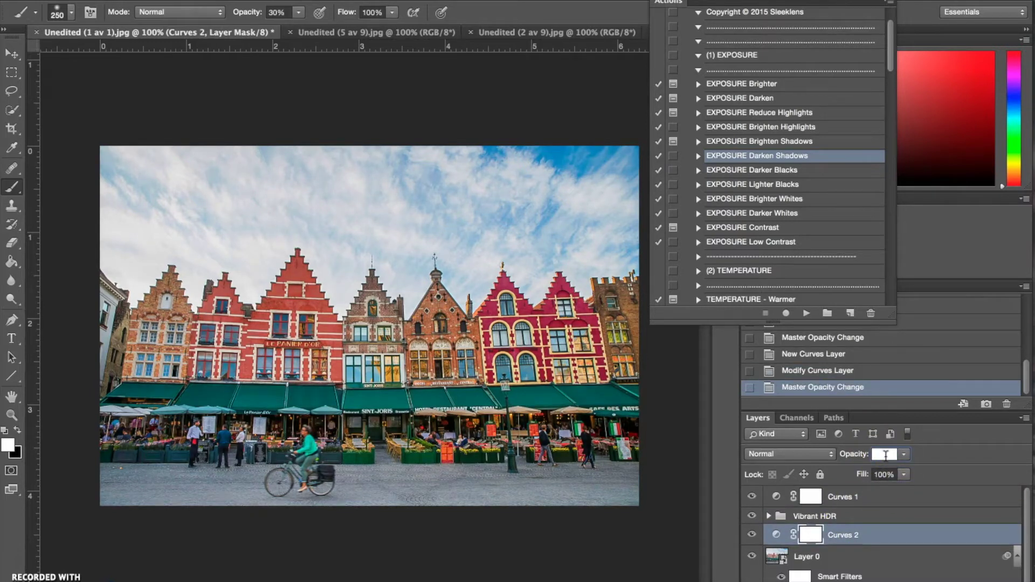
text(70)
key(Return)
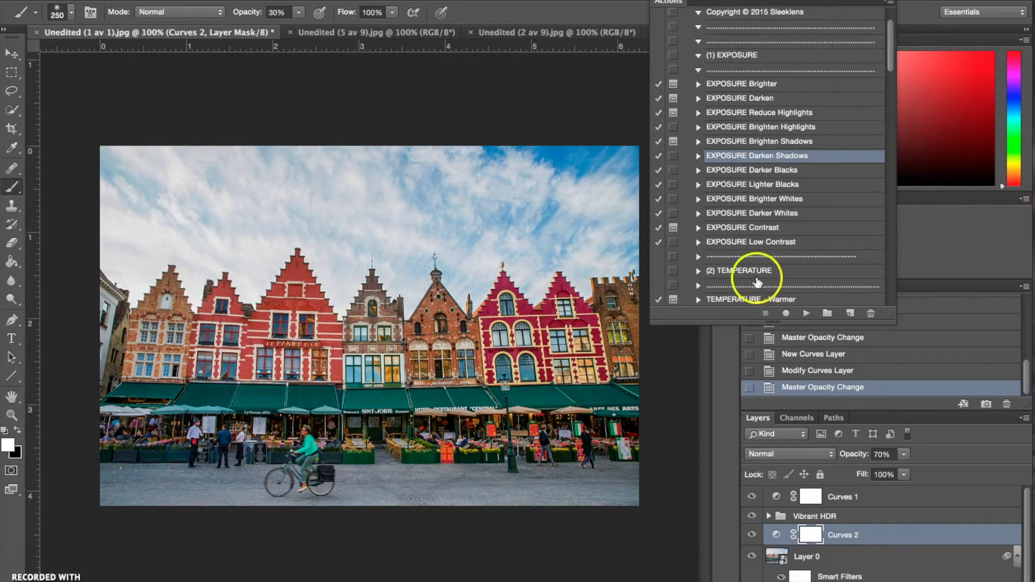
key(ctrl+shift+alt+f)
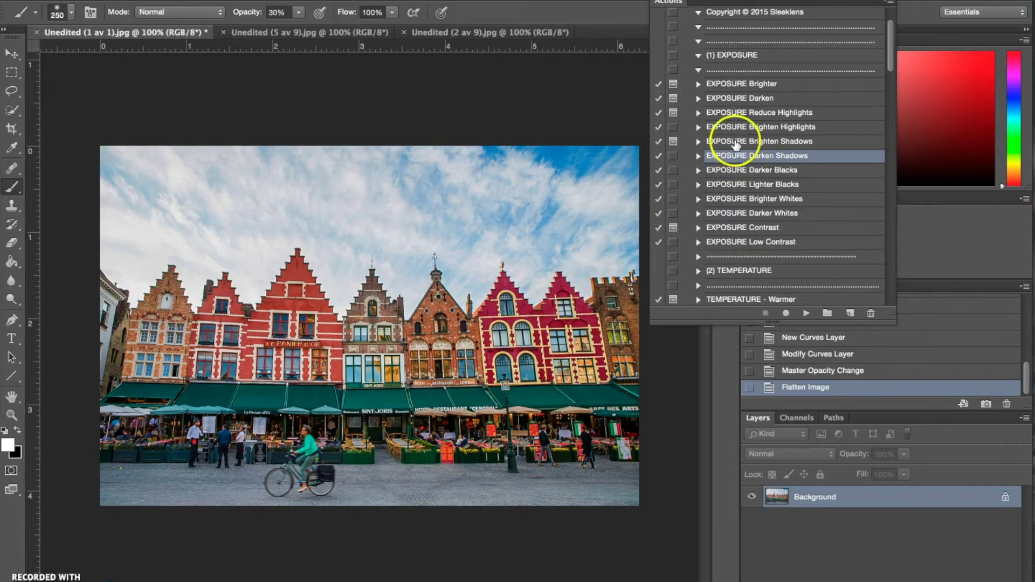
- Run the EXPOSURE Darken action on the flattened photo and continue past its opacity message
click(761, 98)
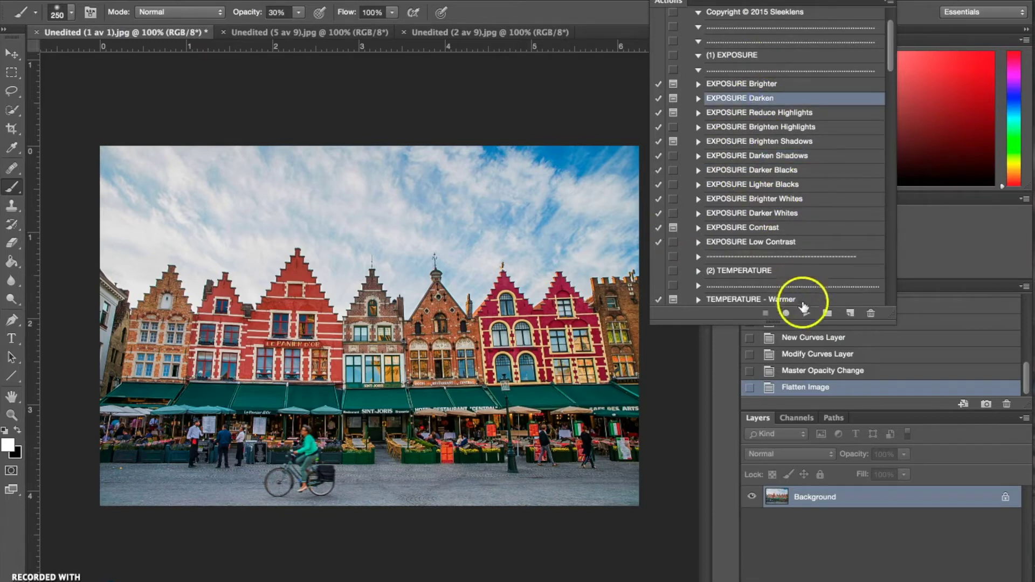
click(807, 314)
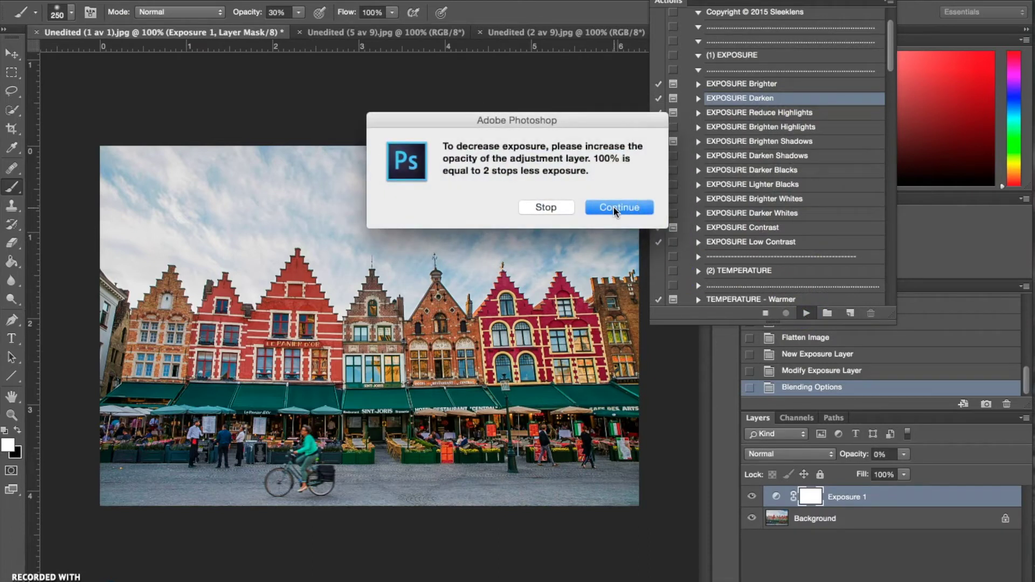
click(613, 208)
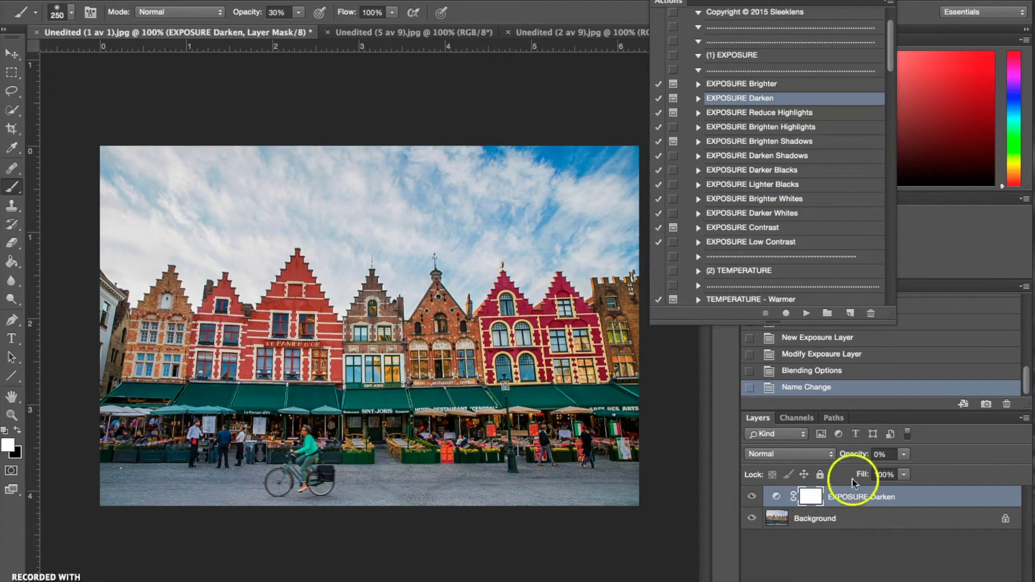
- Set the opacity of the EXPOSURE Darken layer to 15%
click(878, 455)
text(20)
key(Return)
text(0)
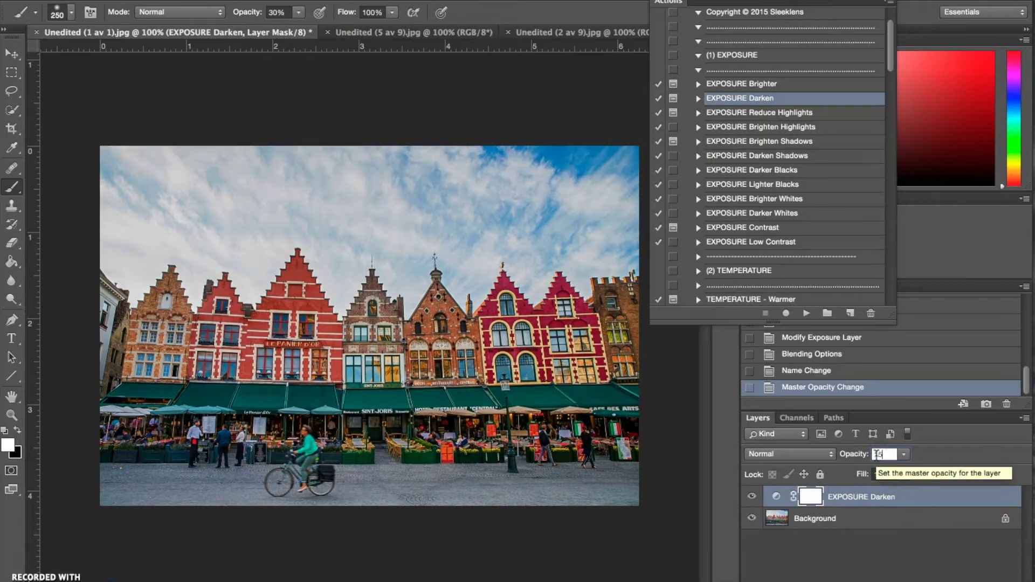
key(Return)
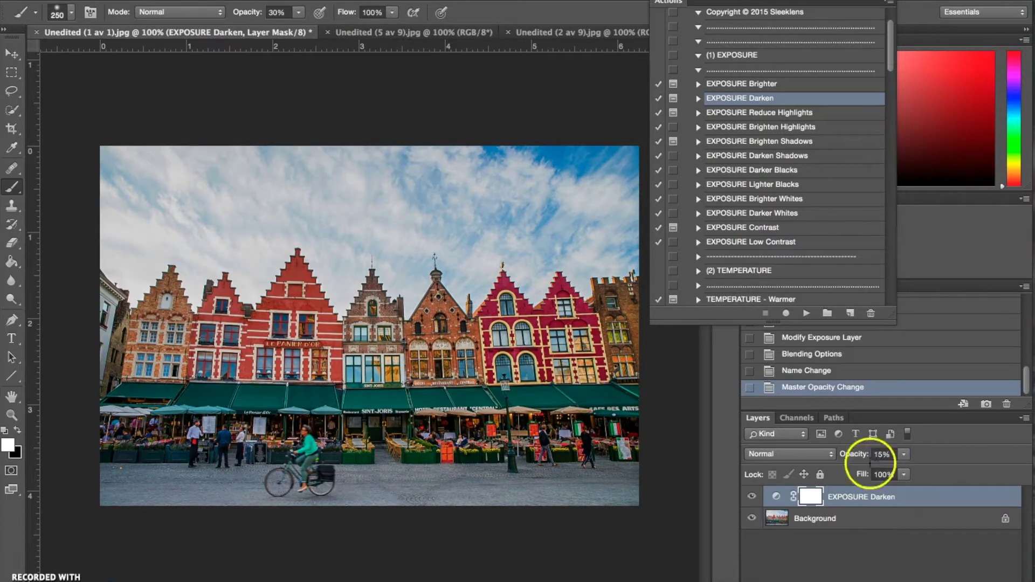
- Compare the photo with and without the EXPOSURE Darken layer, keep the layer shown, and flatten the image
click(751, 497)
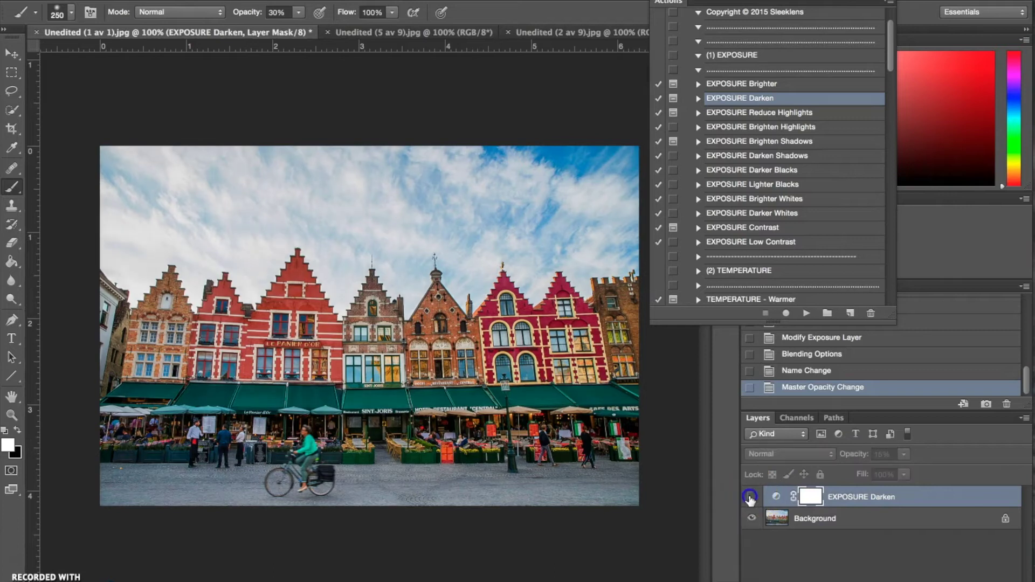
click(751, 496)
click(751, 497)
click(751, 496)
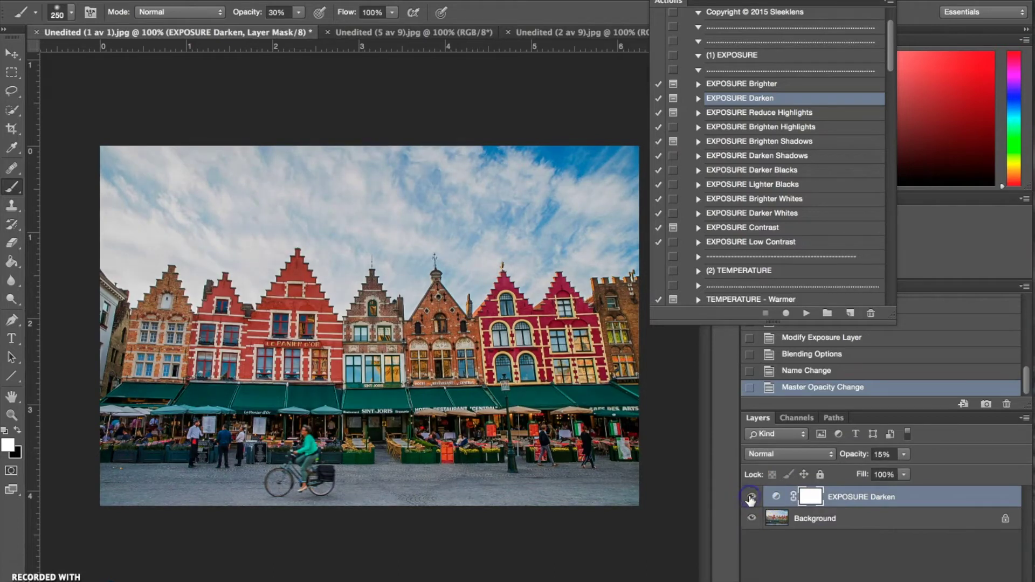
click(827, 521)
right_click(827, 521)
click(872, 564)
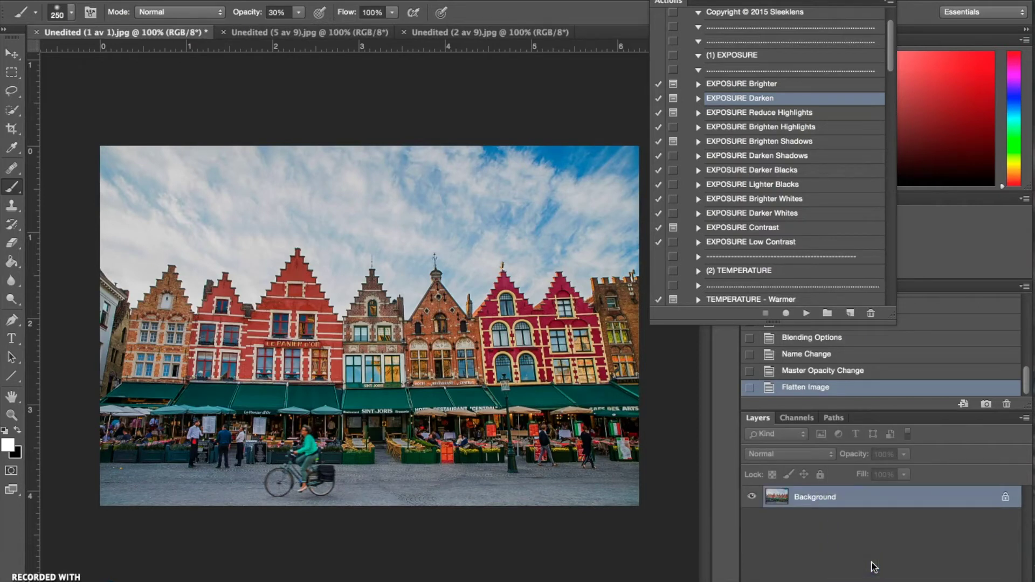
- Run the BASE Contrast and Clarity action on the flattened photo and continue through its prompt
scroll(828, 167, down, 10)
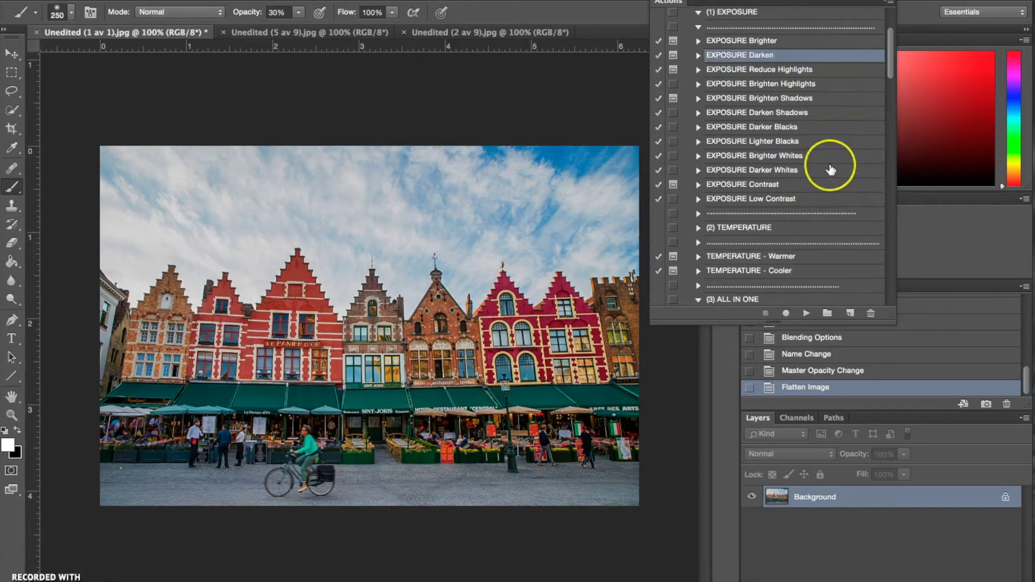
scroll(831, 171, down, 2)
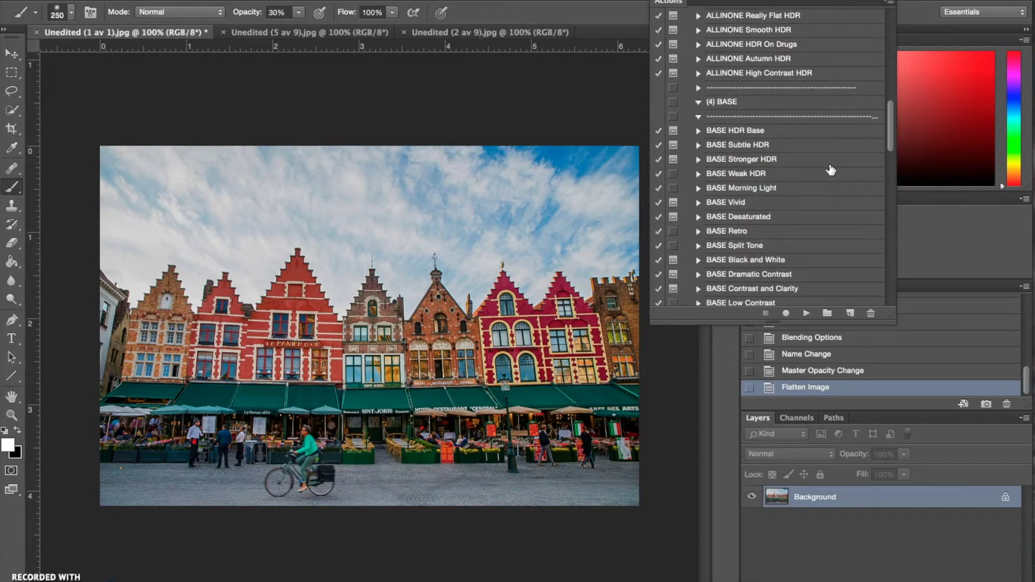
scroll(802, 252, down, 2)
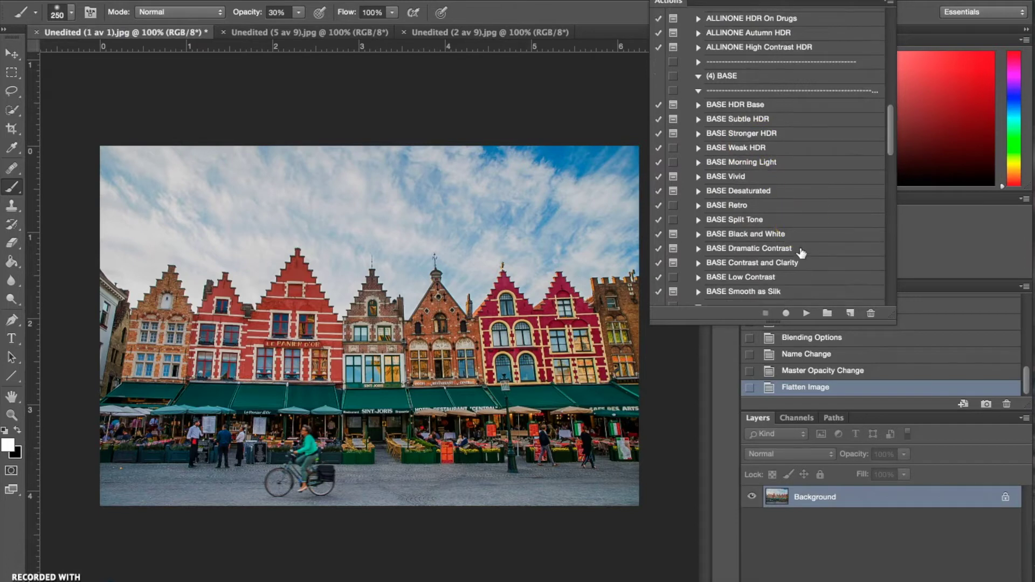
click(747, 265)
click(808, 313)
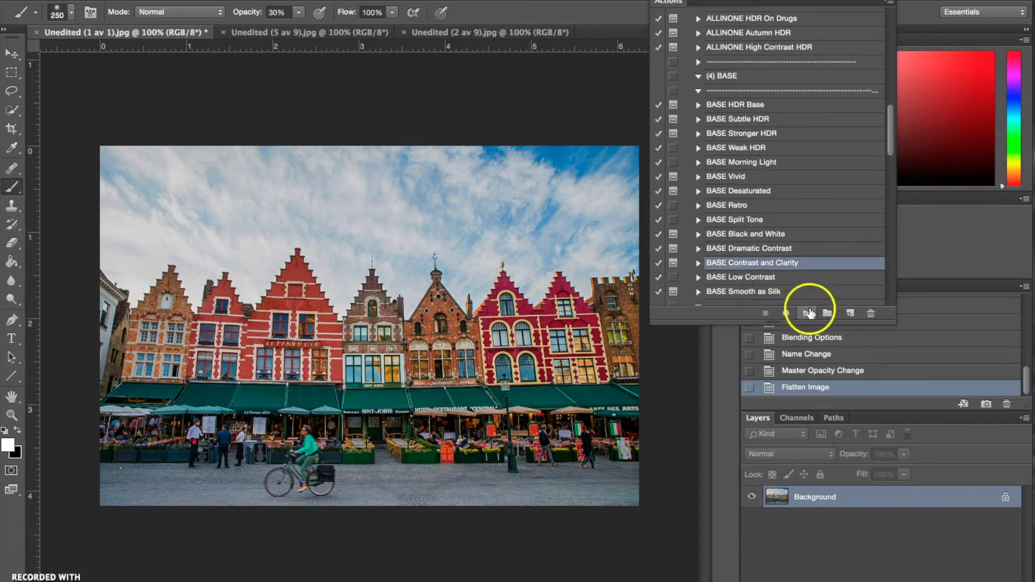
click(603, 203)
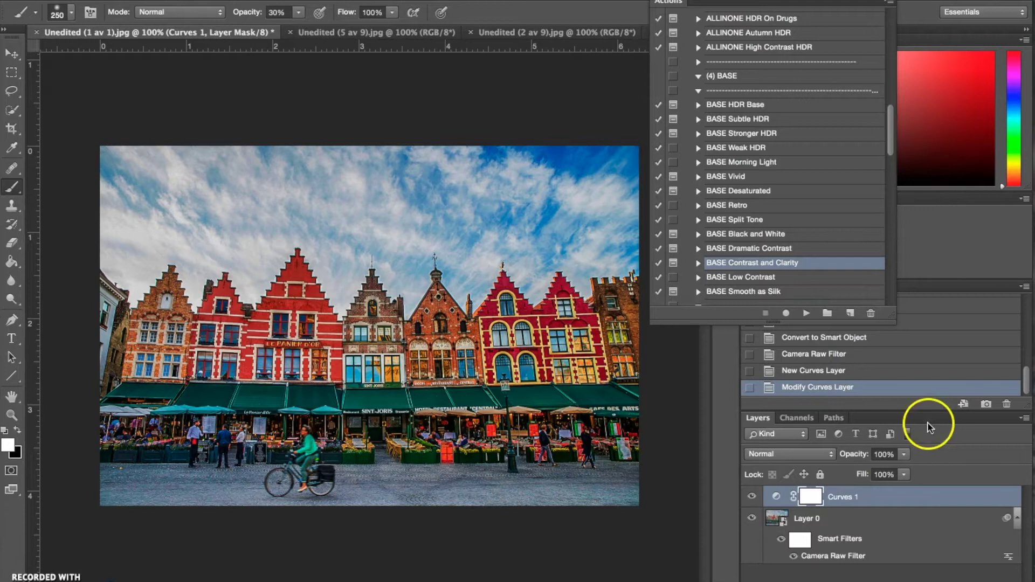
- Set the opacity of the Curves 1 layer to 30% and flatten the image
click(880, 455)
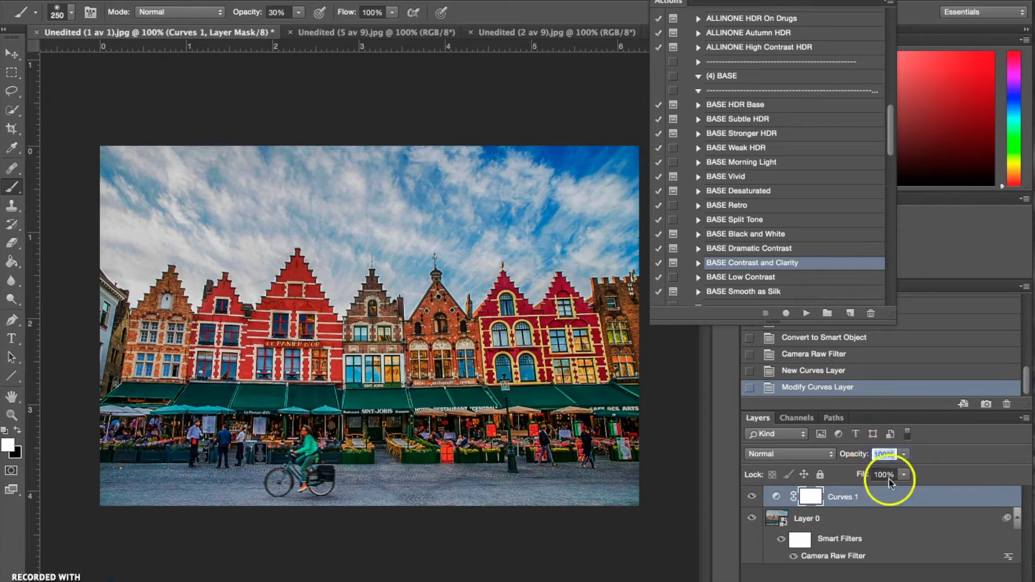
text(30)
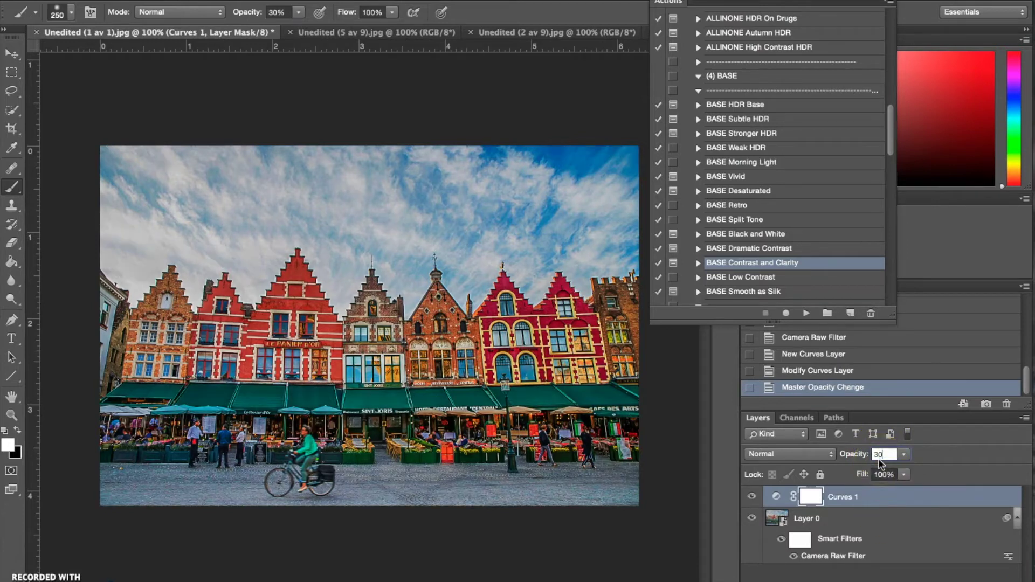
key(Return)
click(752, 497)
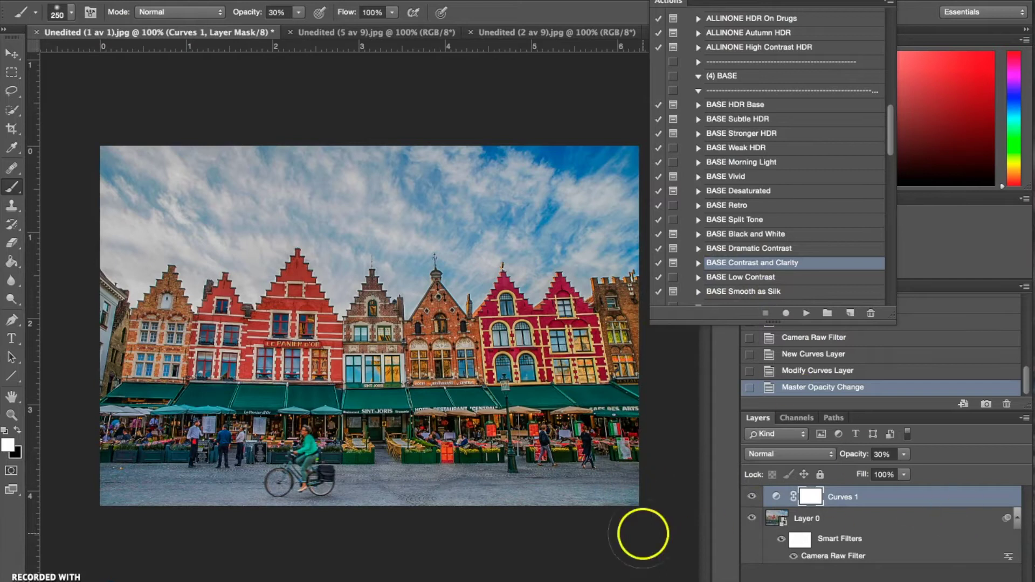
click(355, 1)
mouse_move(240, 0)
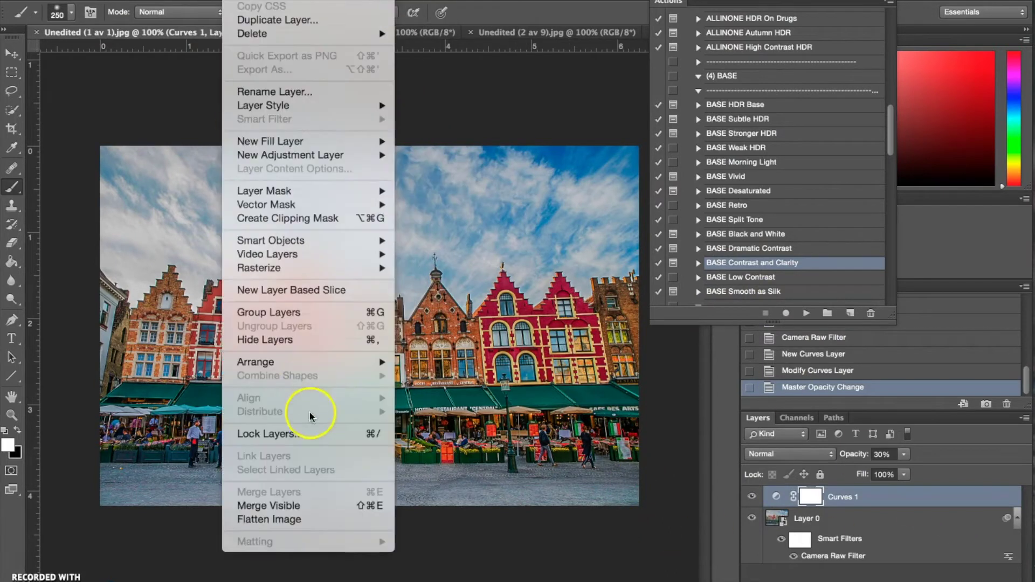
click(303, 518)
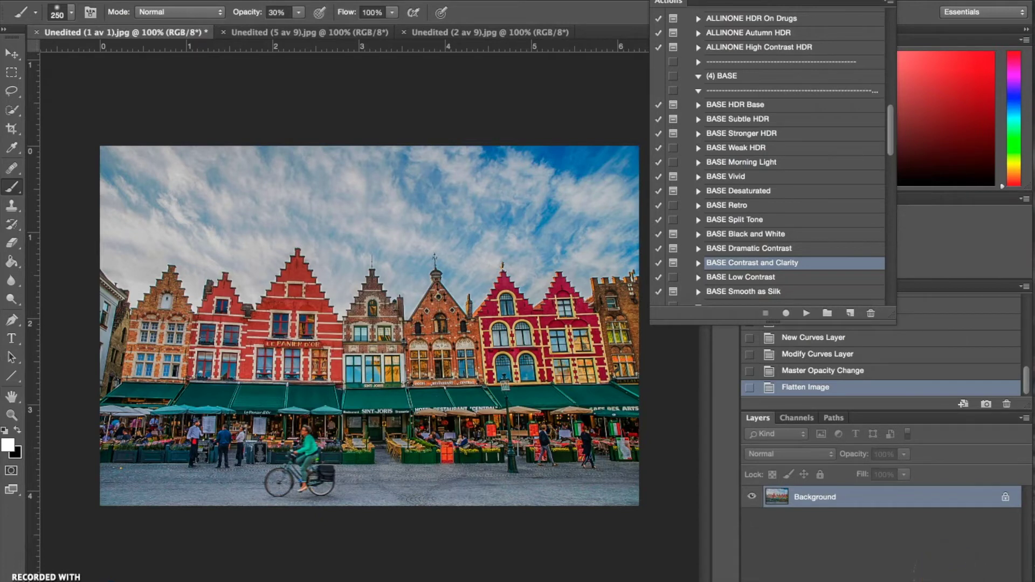
- Run the EXPOSURE Brighten Highlights action on the flattened photo
scroll(825, 218, up, 5)
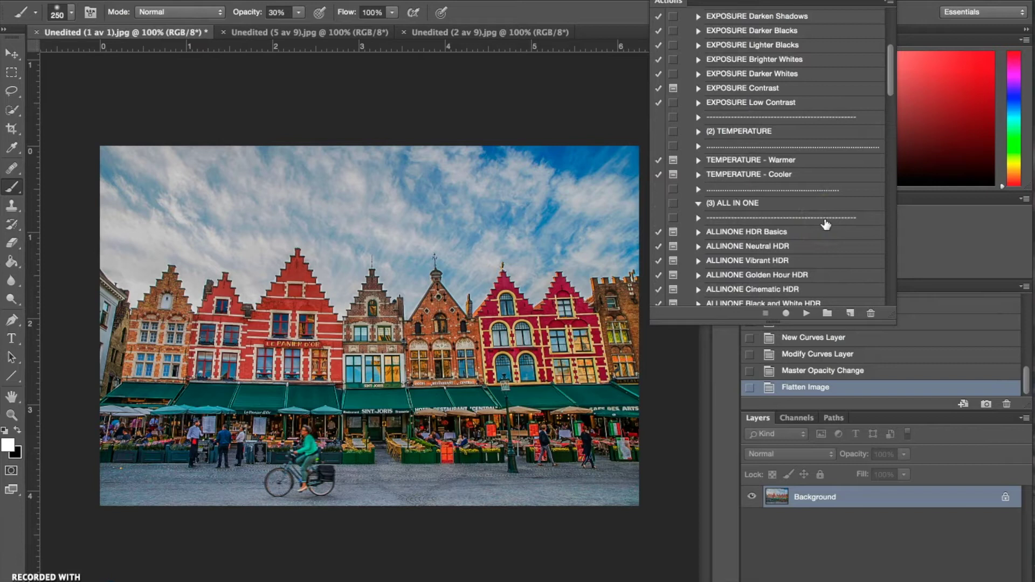
scroll(826, 224, up, 5)
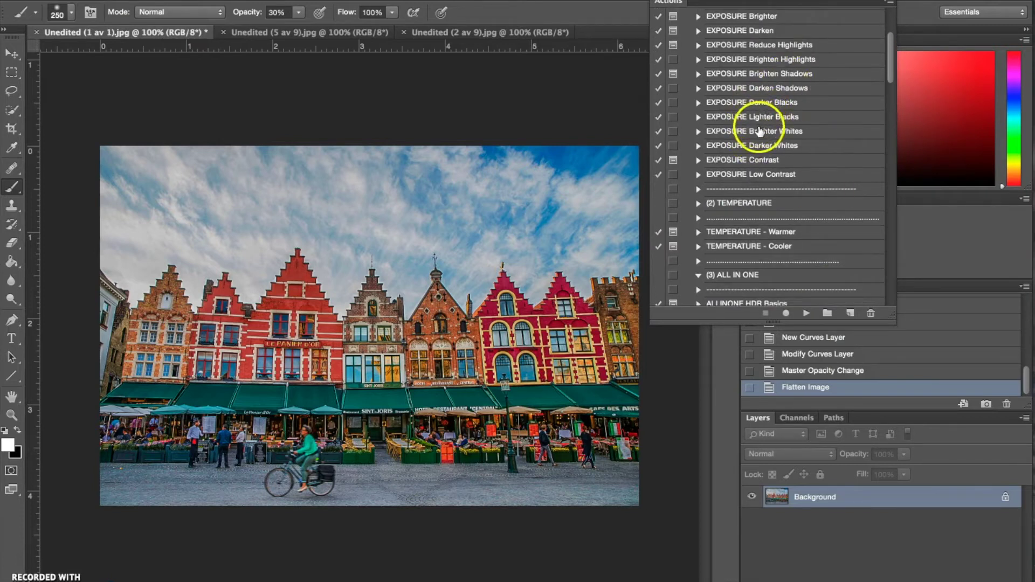
click(760, 59)
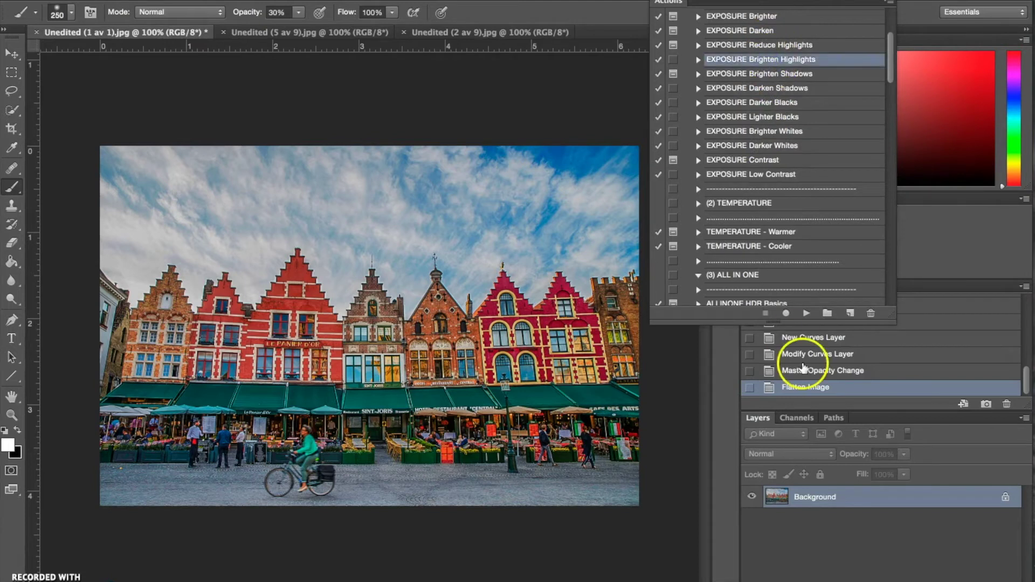
click(807, 315)
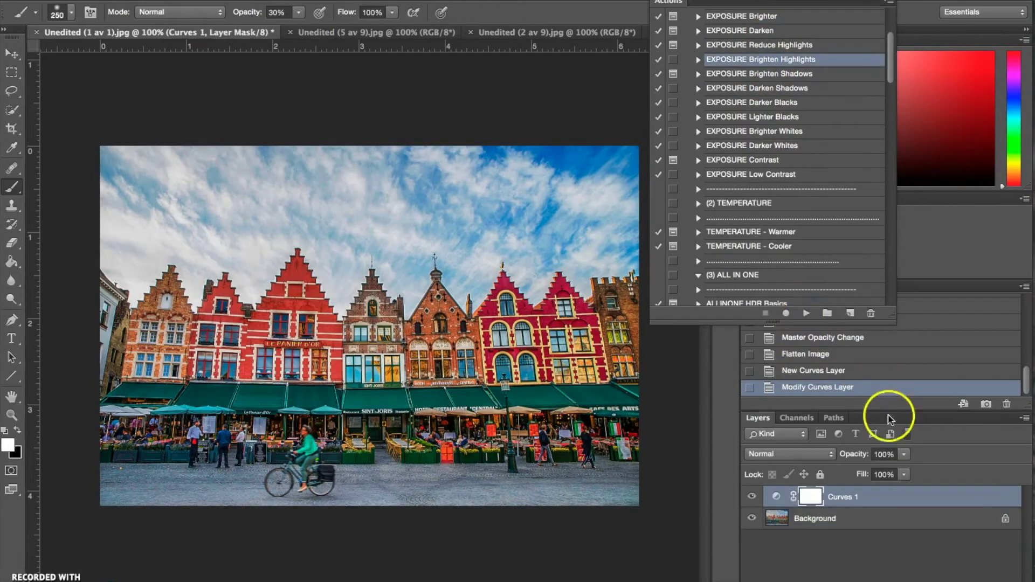
- Set the opacity of the Curves 1 layer to 50% and flatten the image
click(889, 450)
text(55)
key(Return)
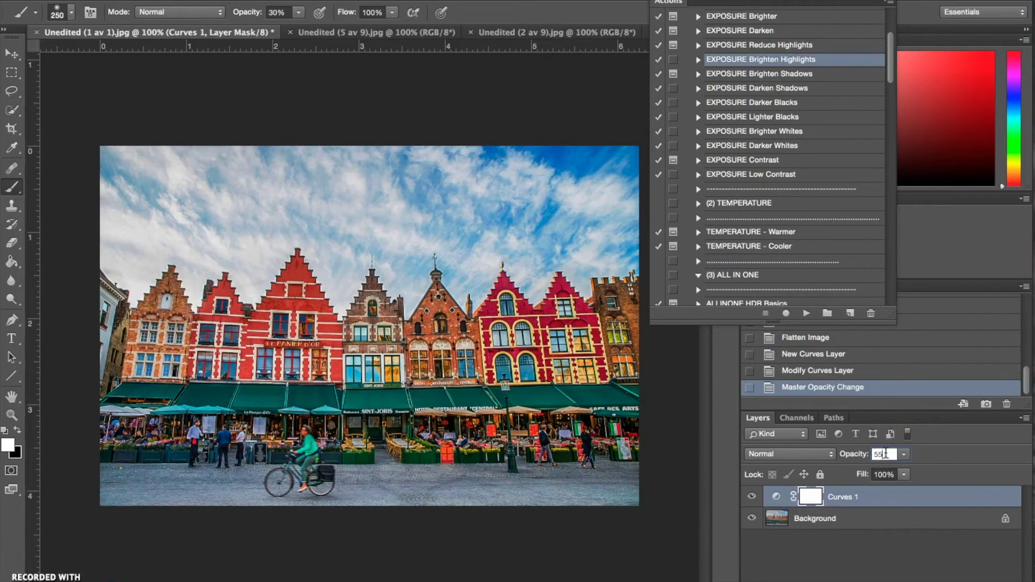
key(BackSpace)
text(0)
key(Return)
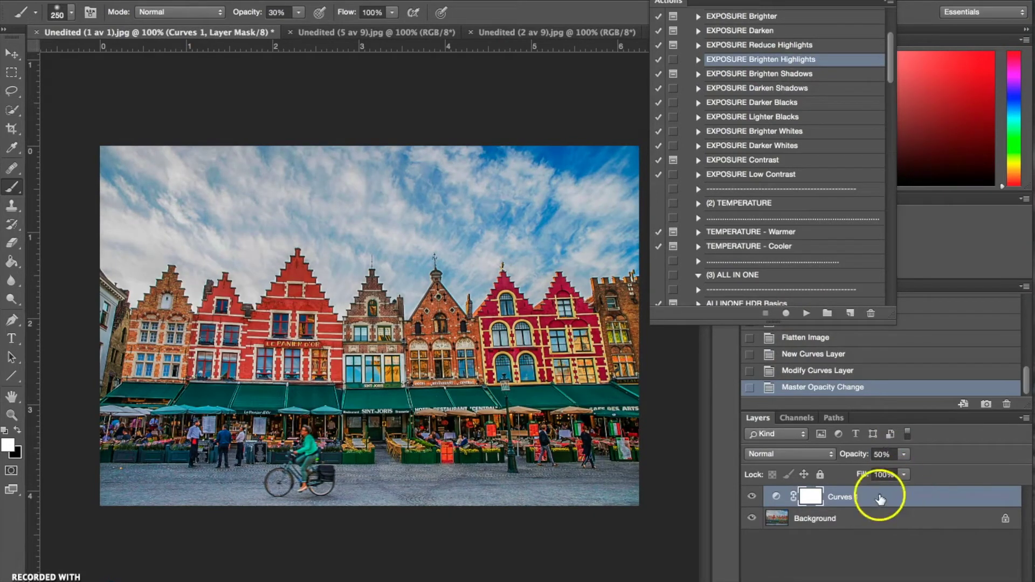
click(850, 521)
right_click(849, 521)
click(891, 562)
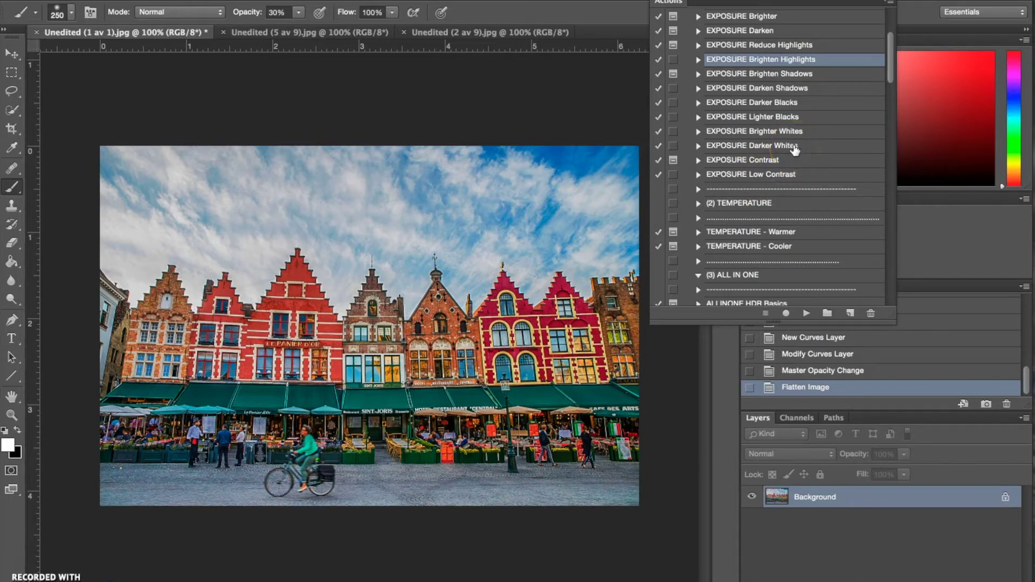
- Run the ENHANCE Sky Enhancer action on the flattened photo and continue through its prompt
scroll(795, 151, down, 15)
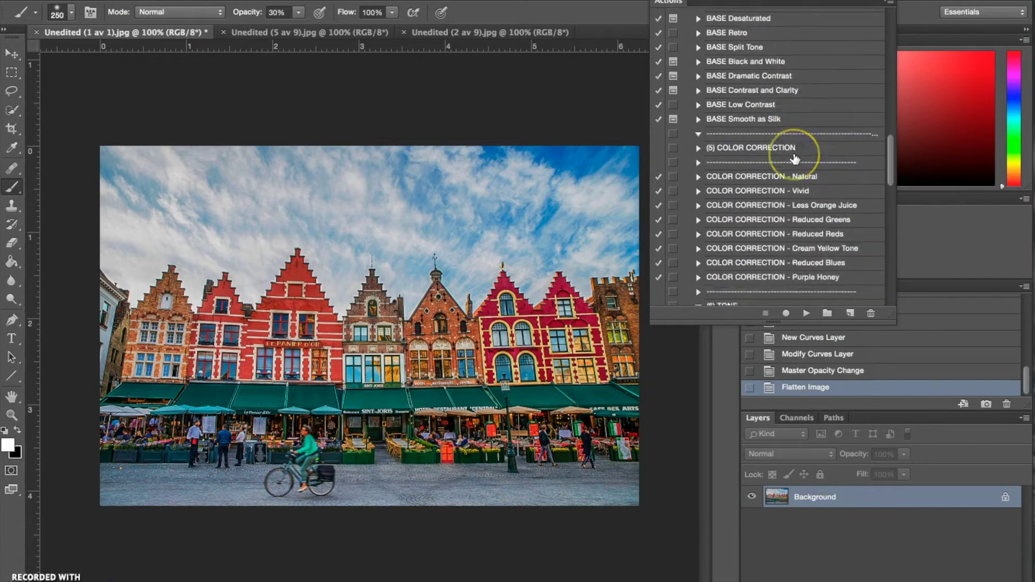
scroll(796, 172, down, 10)
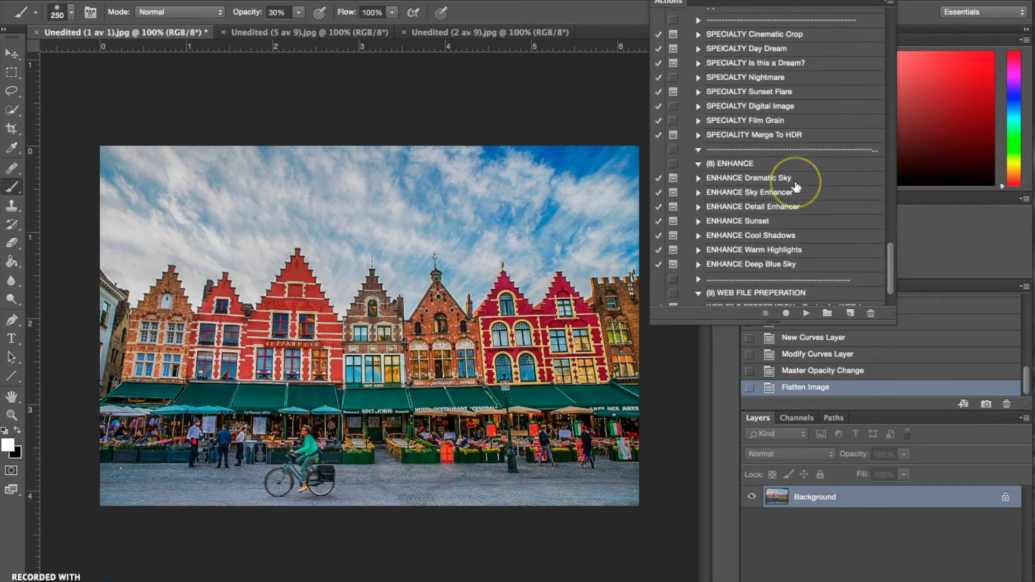
click(762, 199)
click(807, 313)
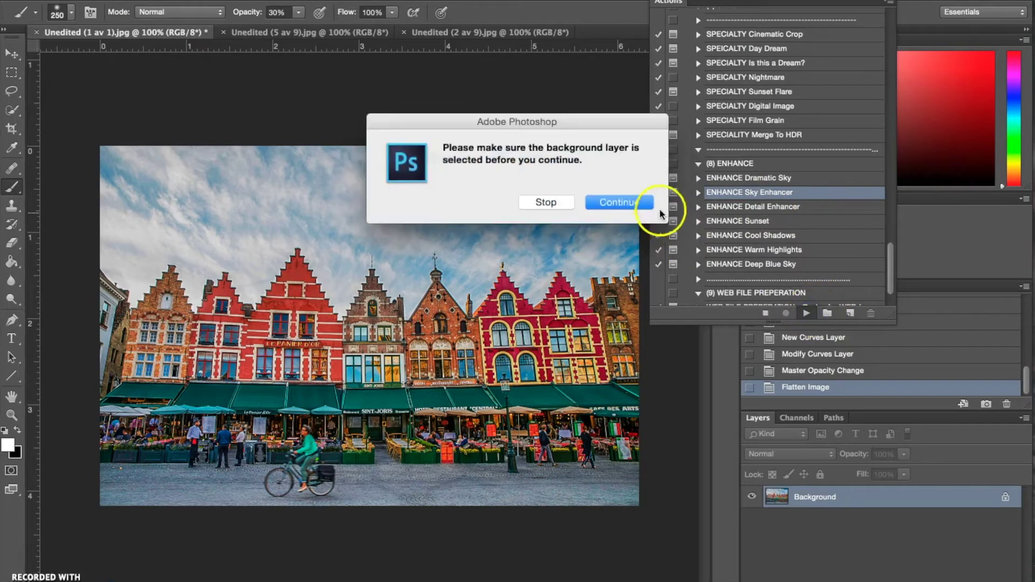
click(645, 205)
click(645, 206)
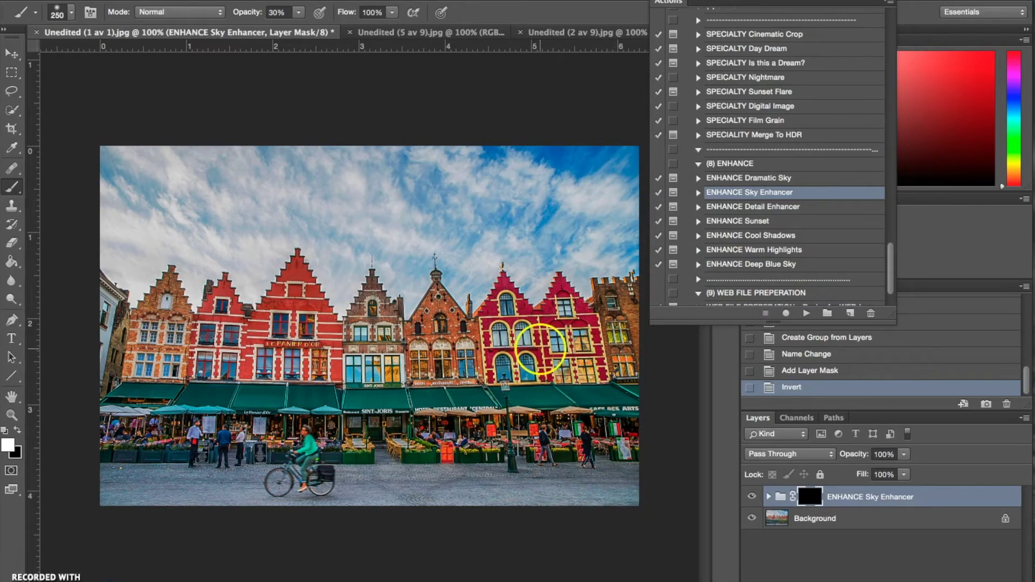
- Set the ENHANCE Sky Enhancer group to 50% opacity and paint white on its mask across the sky
click(811, 493)
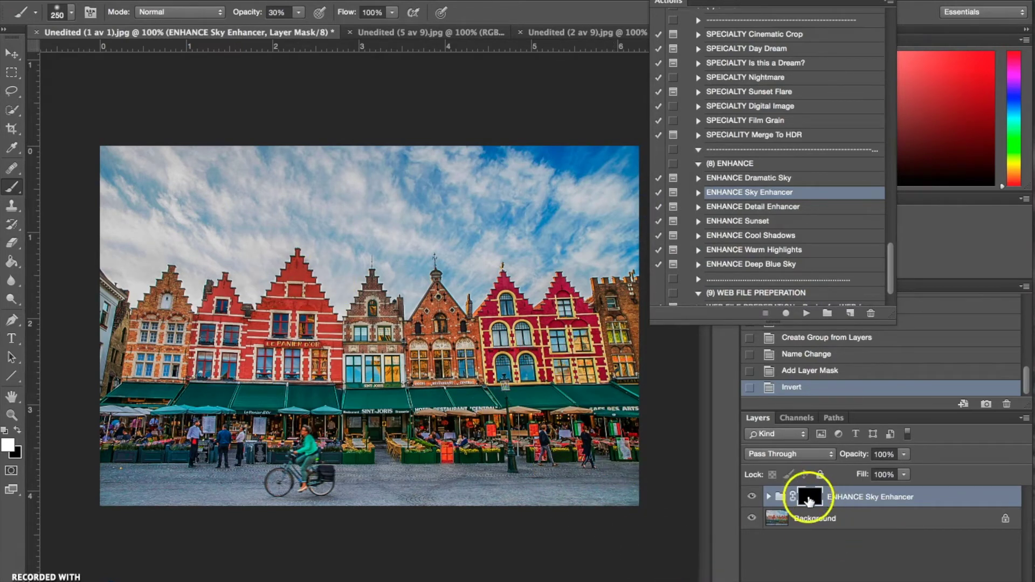
mouse_move(541, 235)
mouse_down()
mouse_move(522, 224)
mouse_move(237, 225)
mouse_move(161, 242)
mouse_move(143, 201)
mouse_move(490, 305)
mouse_move(570, 318)
mouse_move(187, 287)
mouse_move(461, 166)
mouse_move(450, 190)
mouse_move(354, 178)
mouse_move(566, 240)
mouse_move(843, 426)
mouse_move(887, 455)
mouse_up()
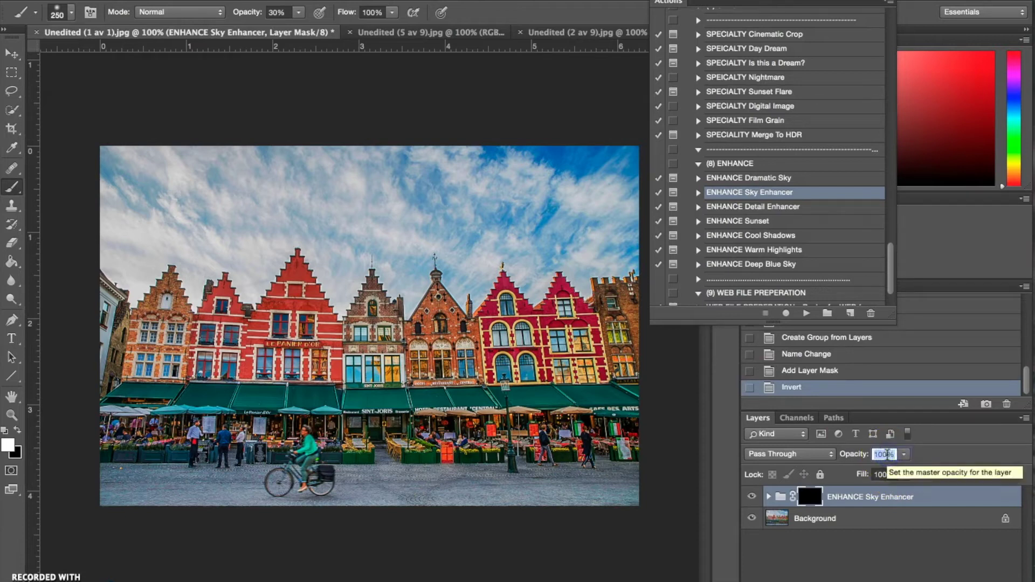
text(50)
key(Return)
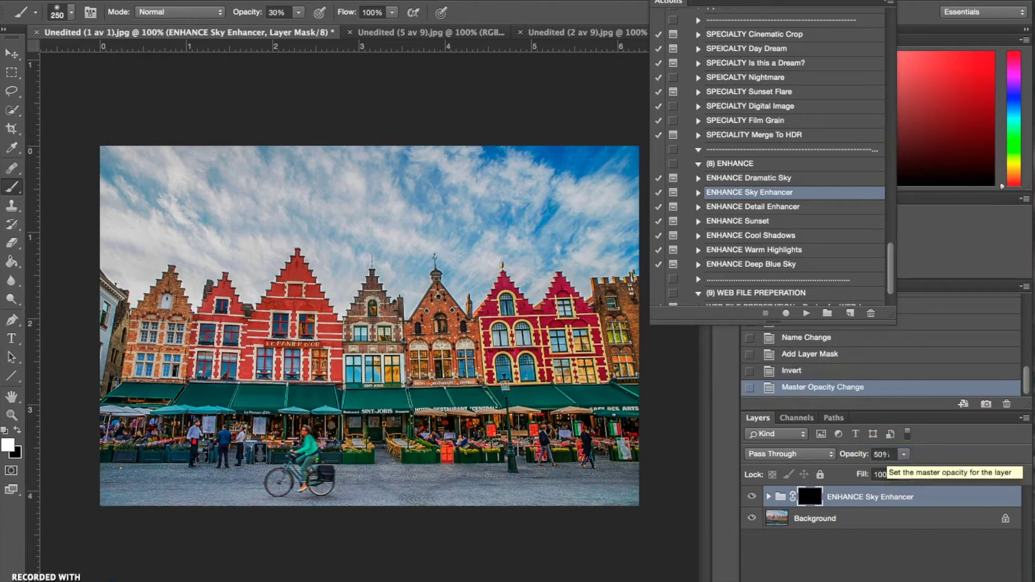
mouse_move(624, 251)
mouse_down()
mouse_move(517, 220)
mouse_move(422, 164)
mouse_move(322, 196)
mouse_move(258, 172)
mouse_move(117, 189)
mouse_move(275, 155)
mouse_up()
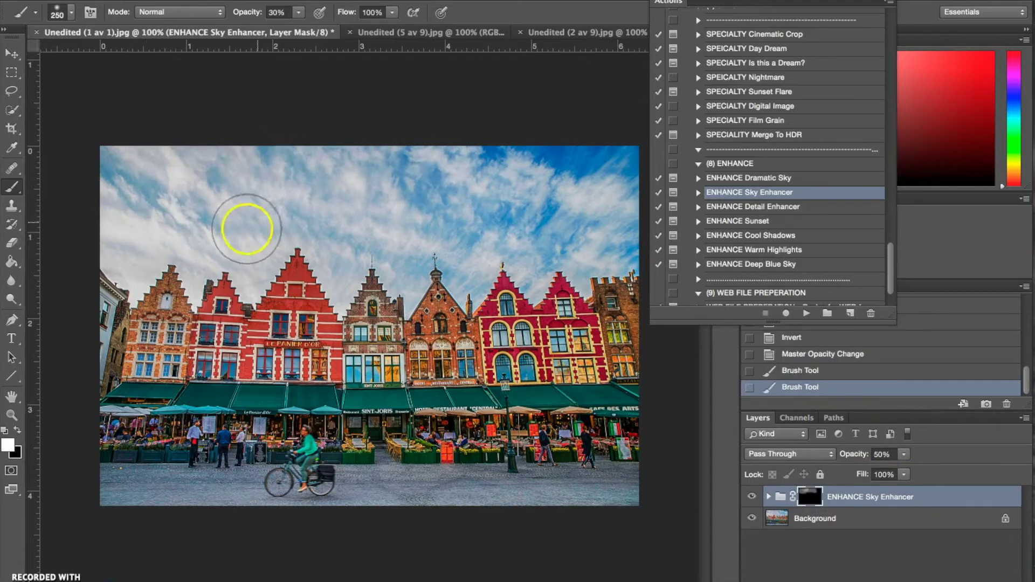
mouse_move(467, 210)
mouse_down()
mouse_move(462, 254)
mouse_move(538, 247)
mouse_move(636, 211)
mouse_up()
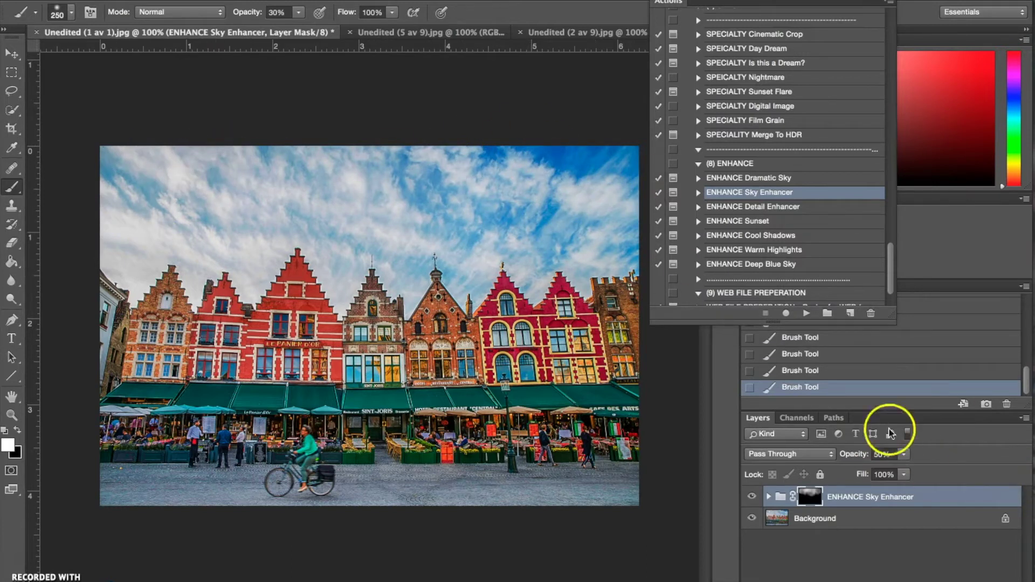
- Lower the opacity of the ENHANCE Sky Enhancer group to 28%
click(898, 455)
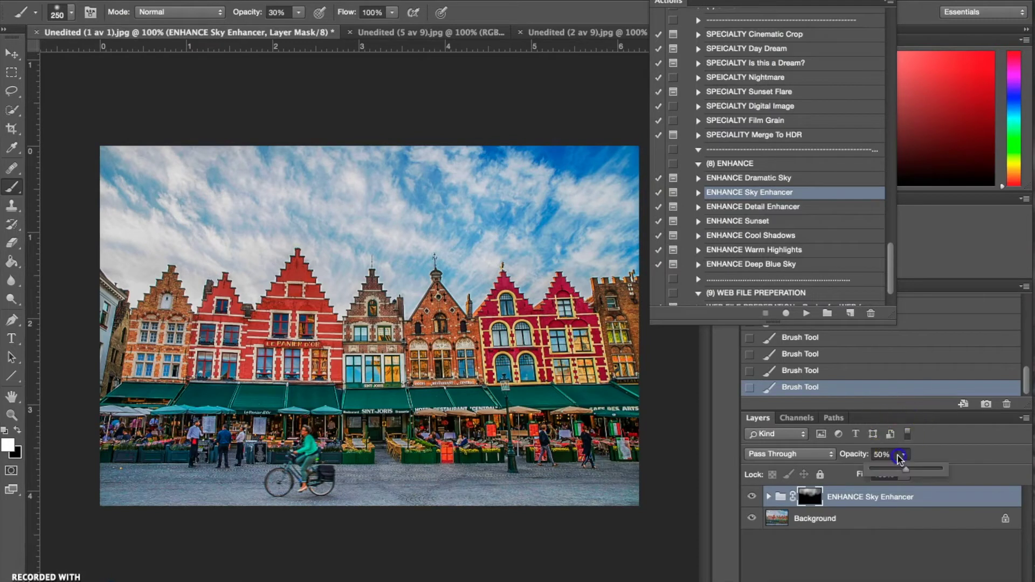
drag(895, 470, 890, 469)
click(920, 453)
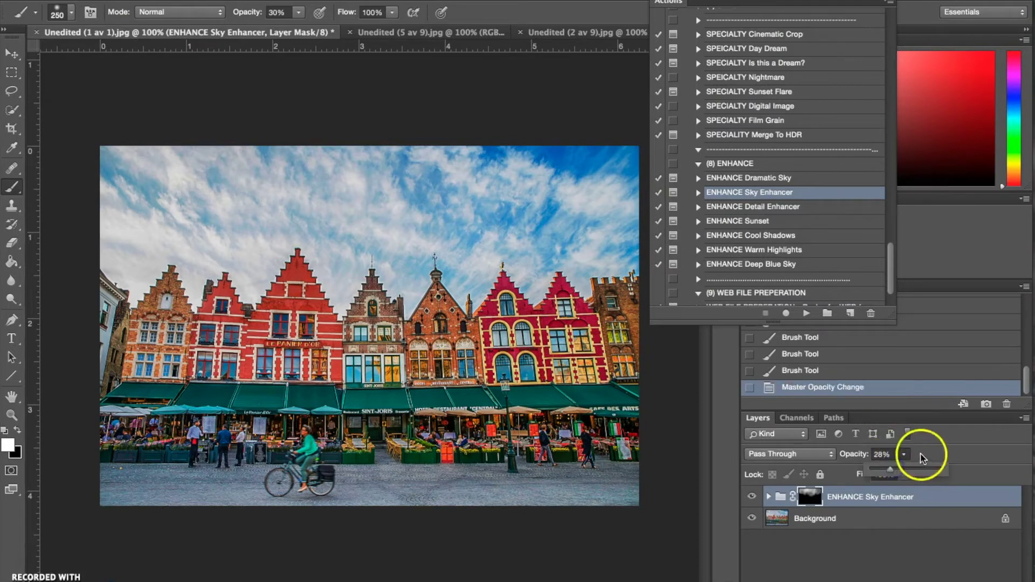
- Compare the photo with and without the ENHANCE Sky Enhancer group, keep the group shown, and flatten the image
click(752, 497)
click(751, 496)
click(750, 495)
click(748, 494)
click(749, 495)
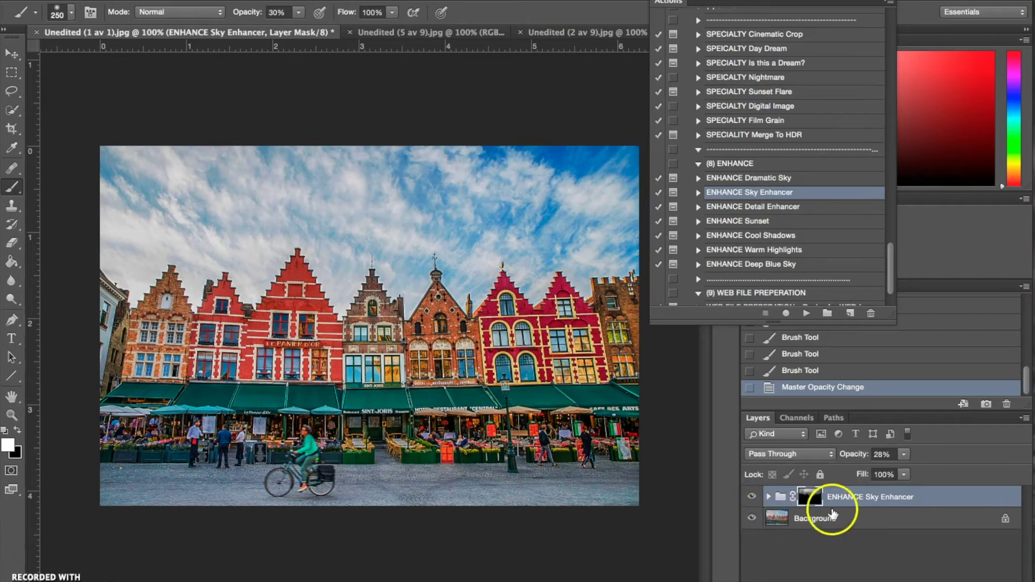
right_click(833, 519)
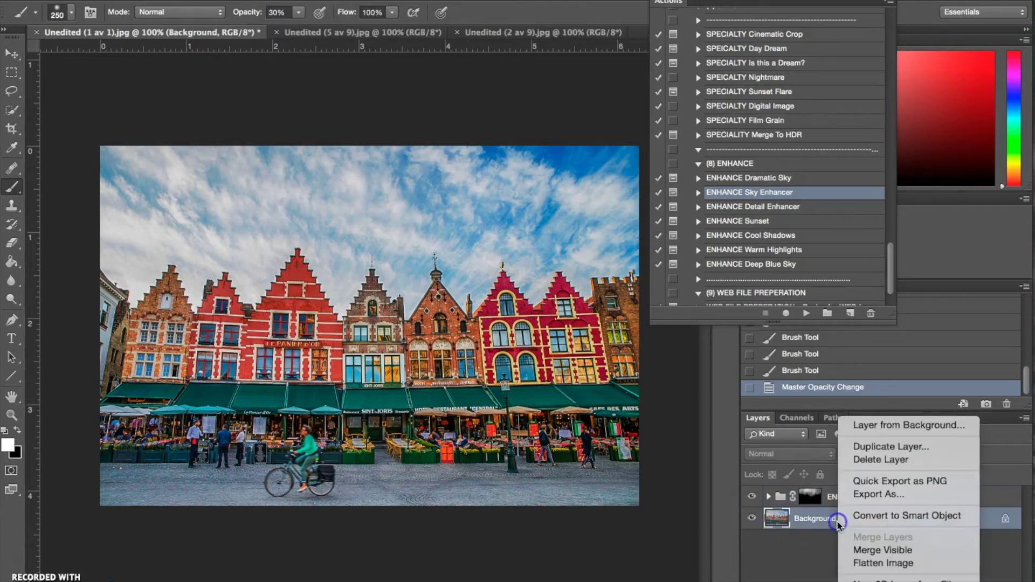
click(880, 563)
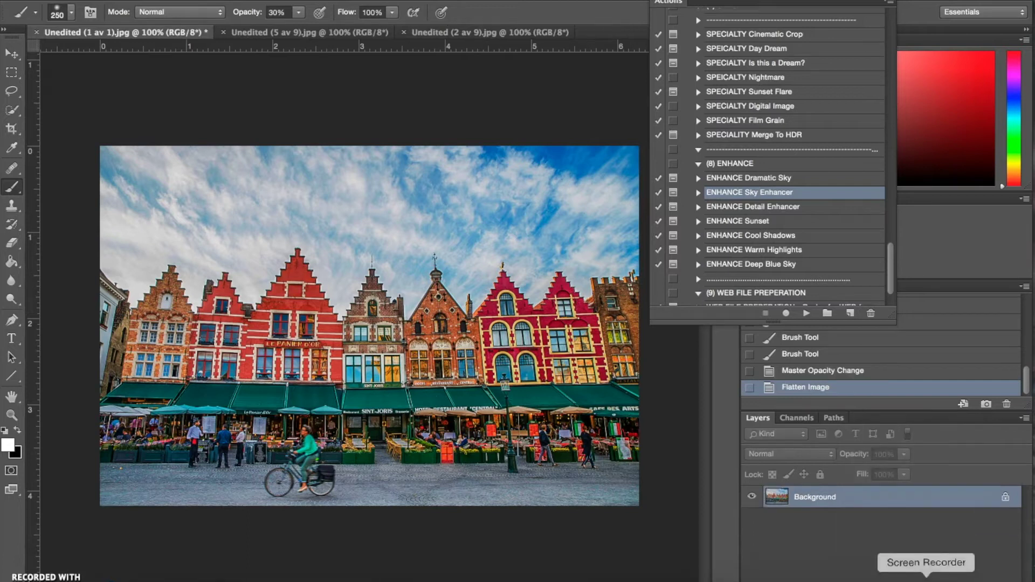
- Show the original unedited photo in a smaller Preview window beside the edited version to compare them
click(860, 580)
drag(624, 85, 596, 1)
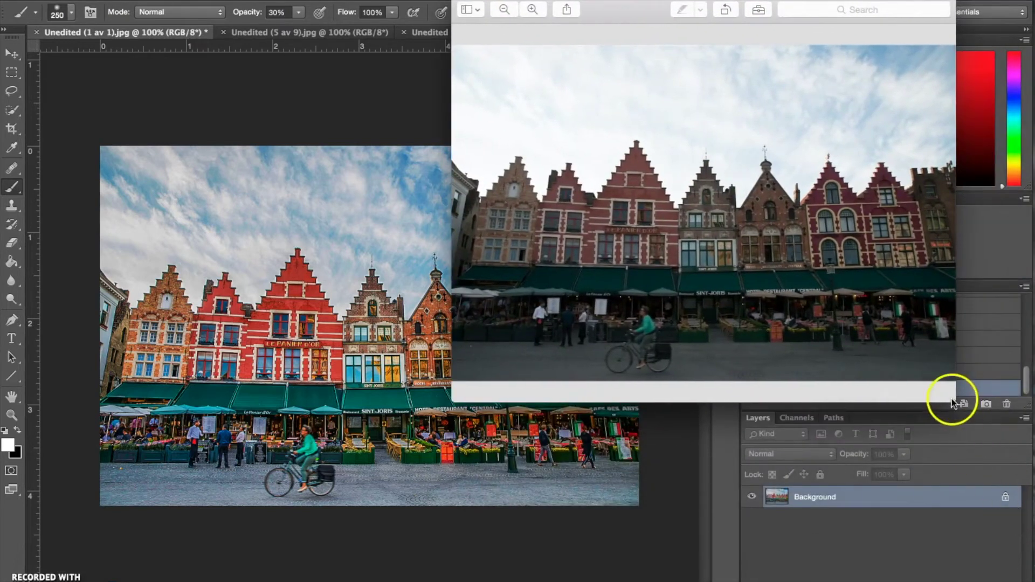
drag(947, 400, 856, 255)
drag(635, 1, 783, 2)
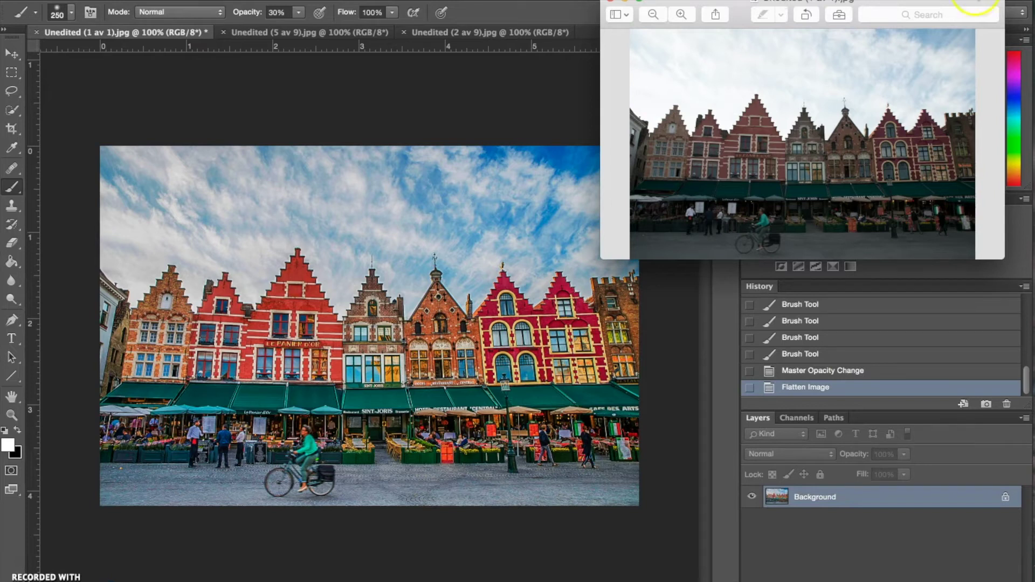
- Switch to the Unedited (2 av 9).jpg photo and run the ALLINONE Golden Hour HDR action, continuing through its prompt
click(22, 564)
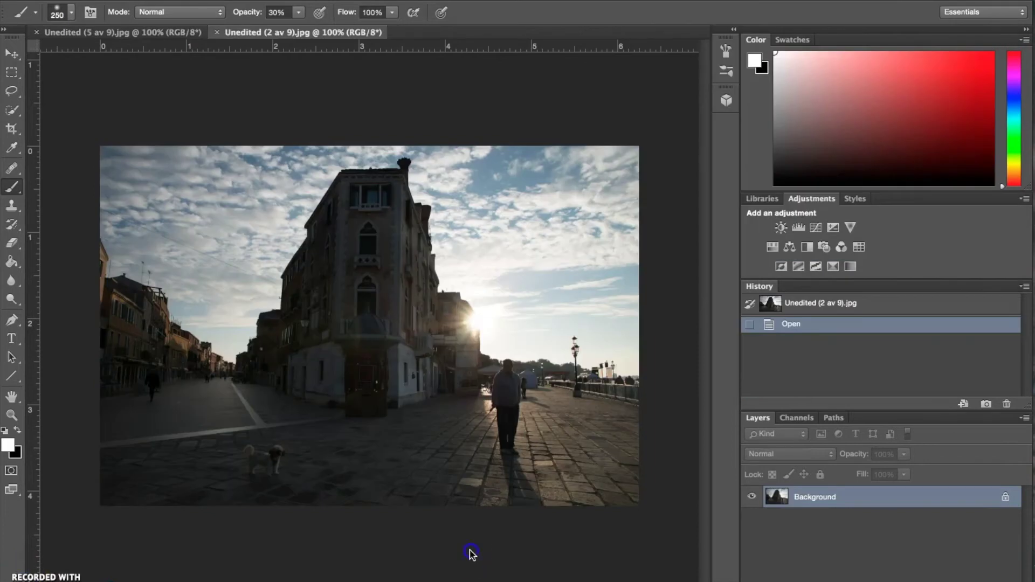
key(alt+F9)
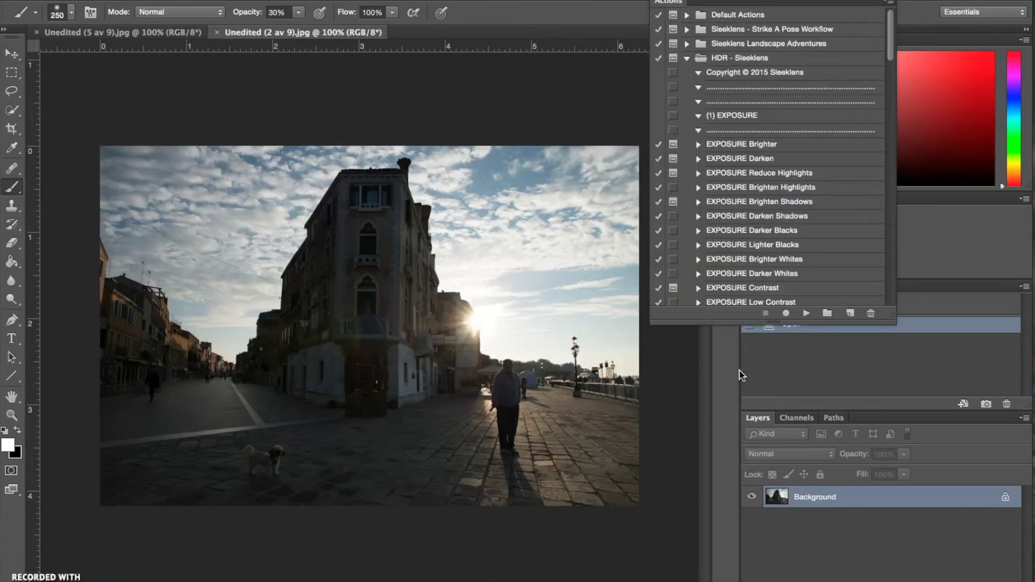
click(766, 174)
scroll(765, 176, down, 10)
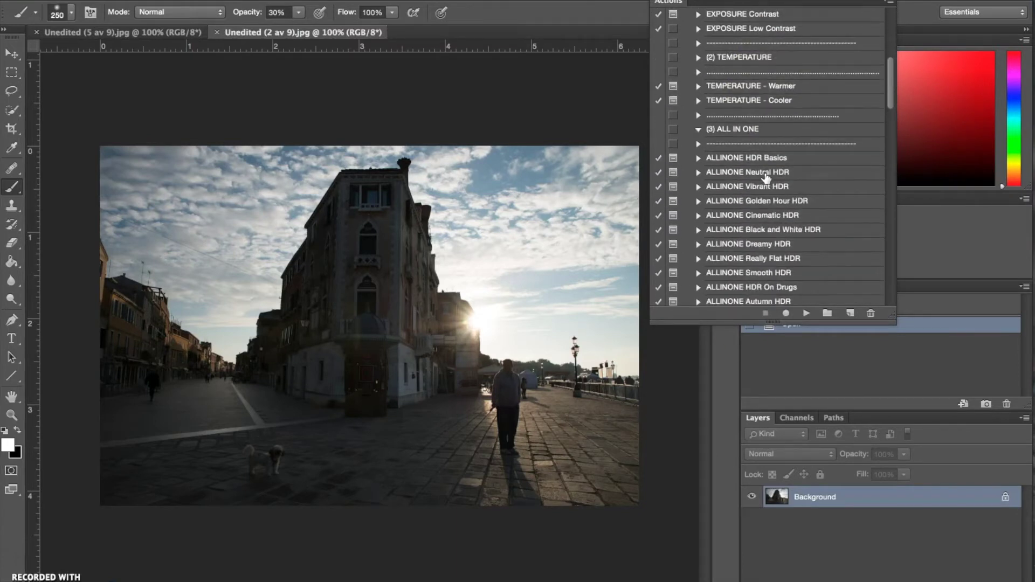
scroll(806, 233, down, 1)
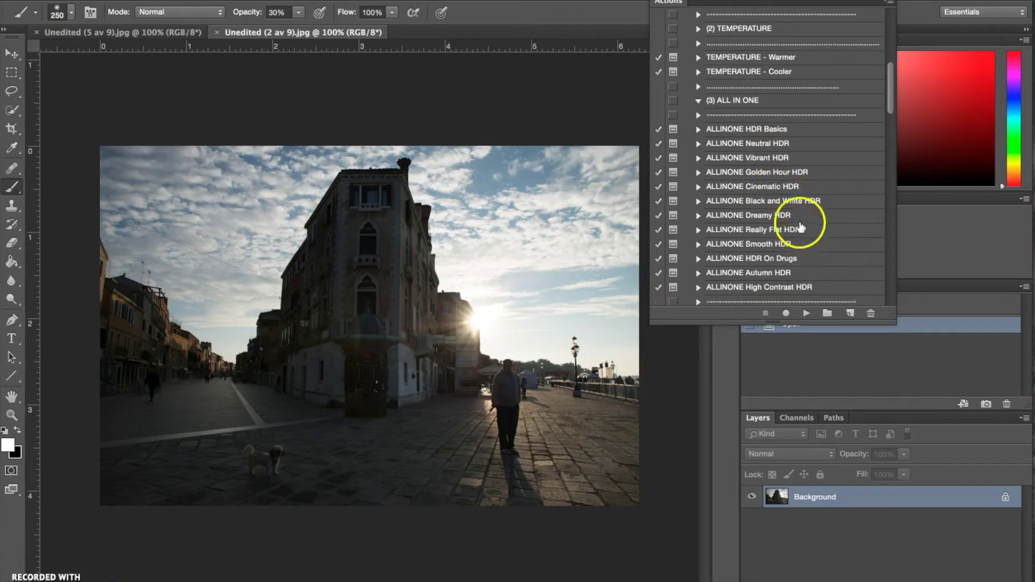
click(787, 171)
click(806, 313)
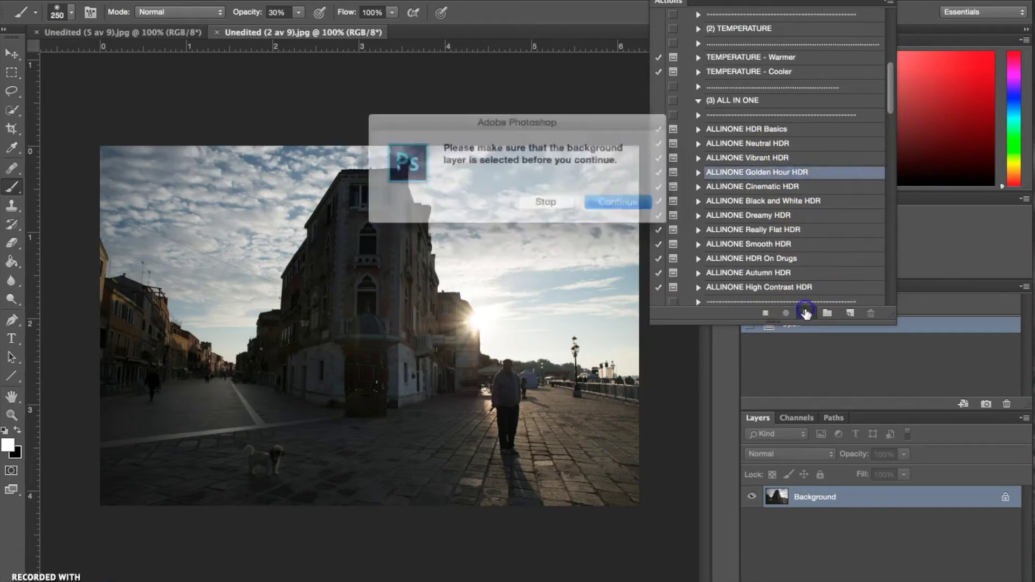
key(Return)
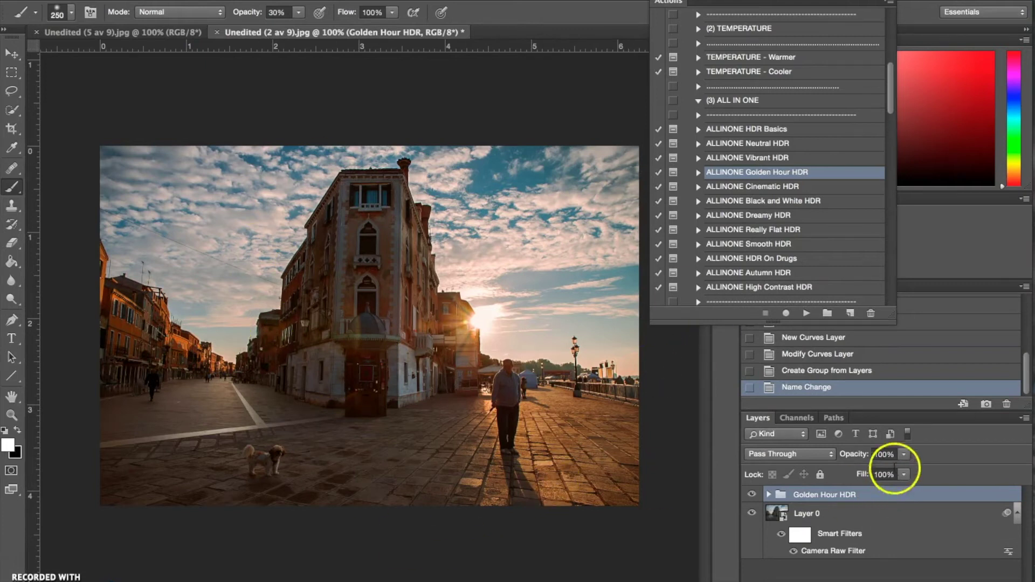
- Set the opacity of the Golden Hour HDR group to 50%
click(884, 455)
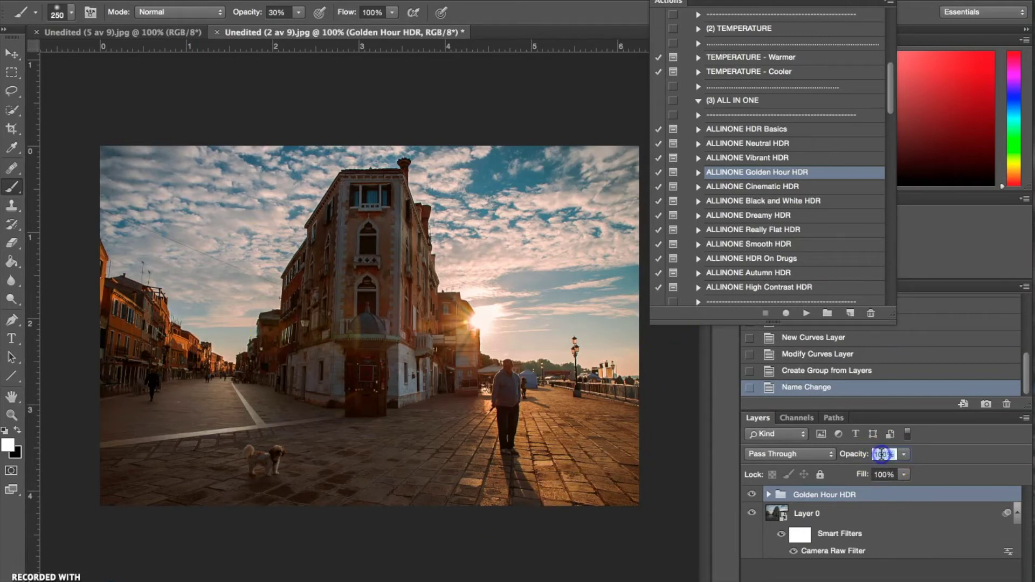
text(50)
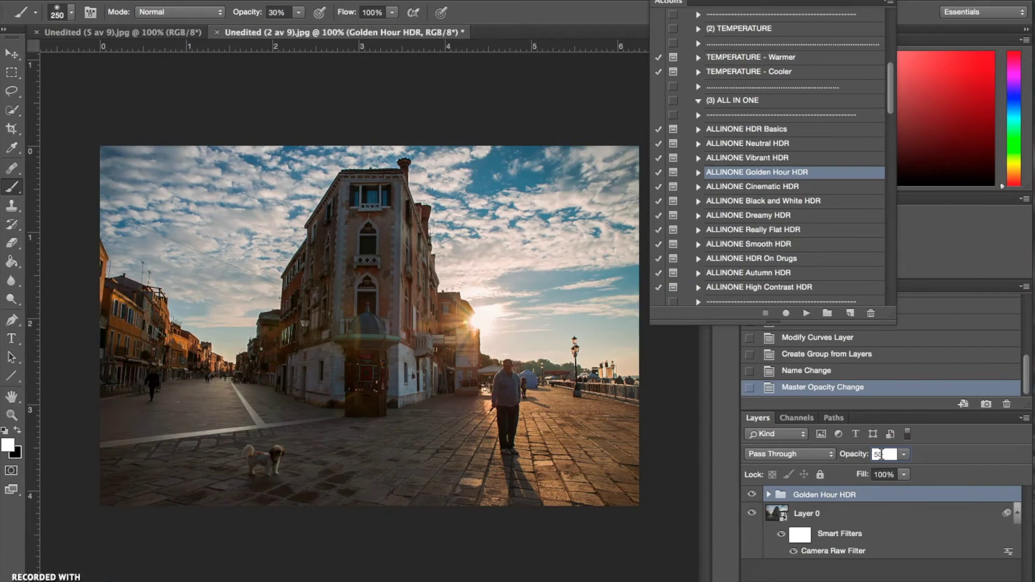
key(Return)
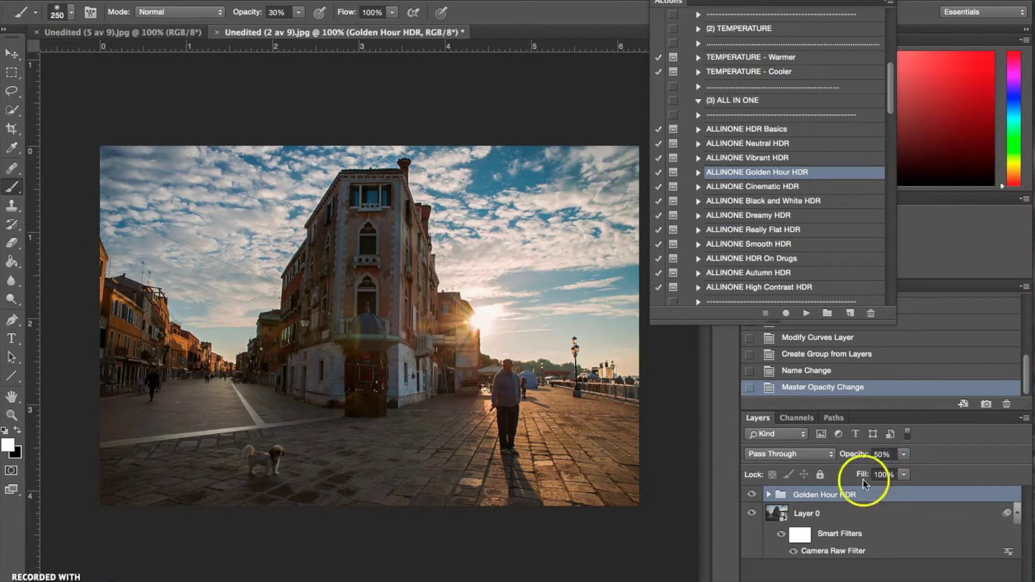
- Look through the adjustment layers inside the Golden Hour HDR group and flatten the image
click(769, 495)
scroll(779, 510, down, 2)
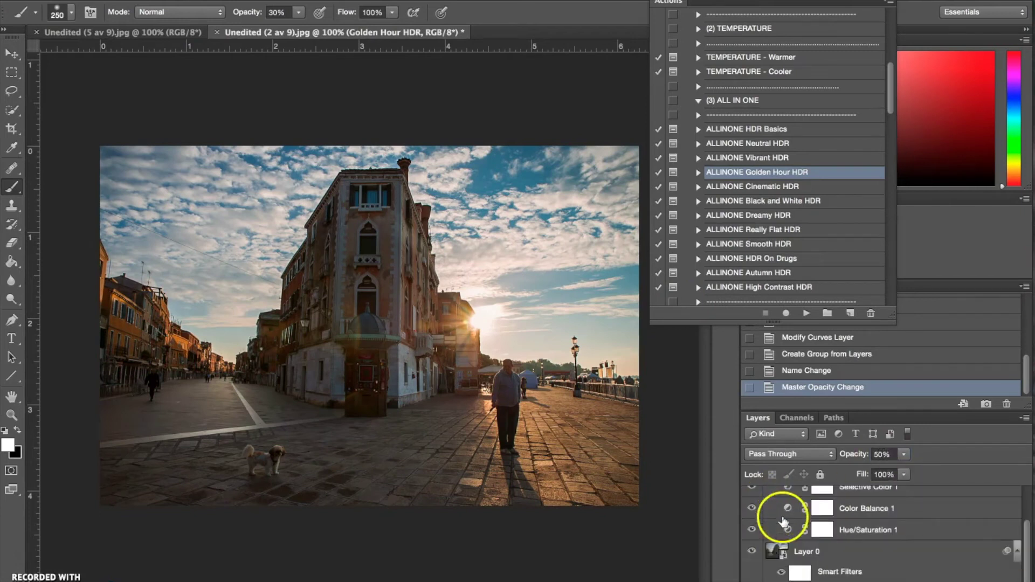
click(295, 0)
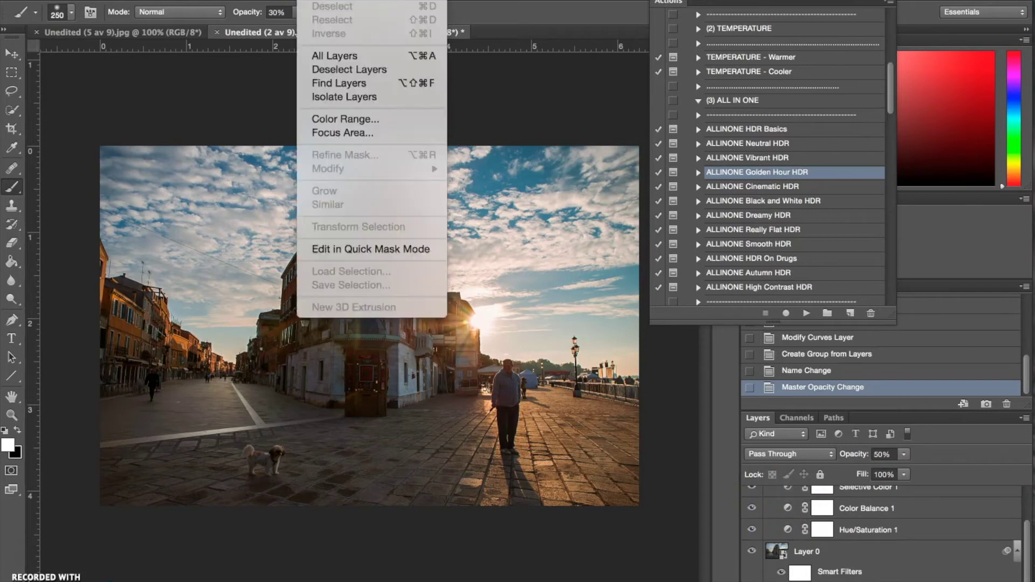
mouse_move(234, 0)
click(274, 519)
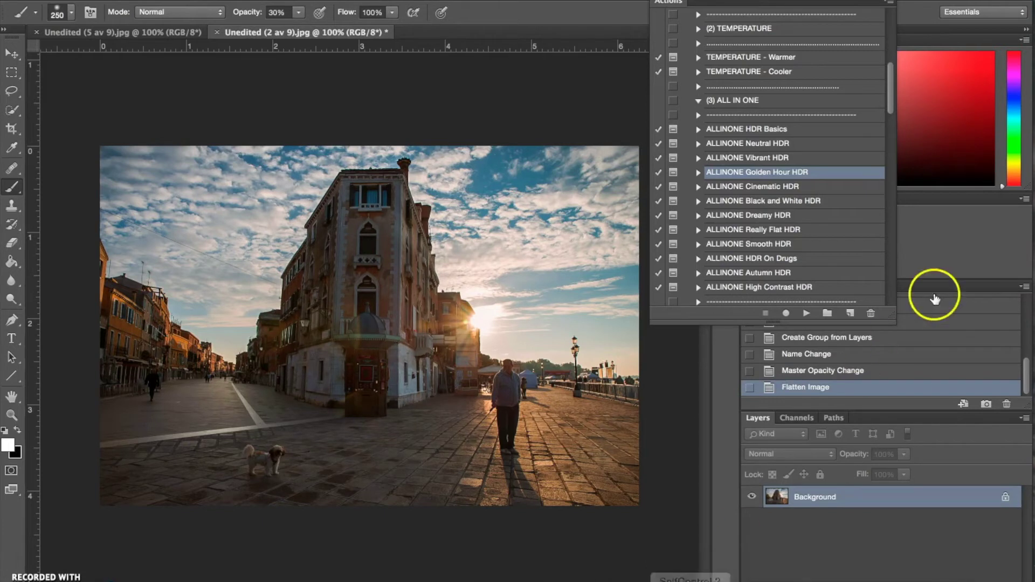
- Run the BASE Morning Light action on the flattened Golden Hour photo
scroll(812, 264, up, 3)
scroll(809, 253, down, 6)
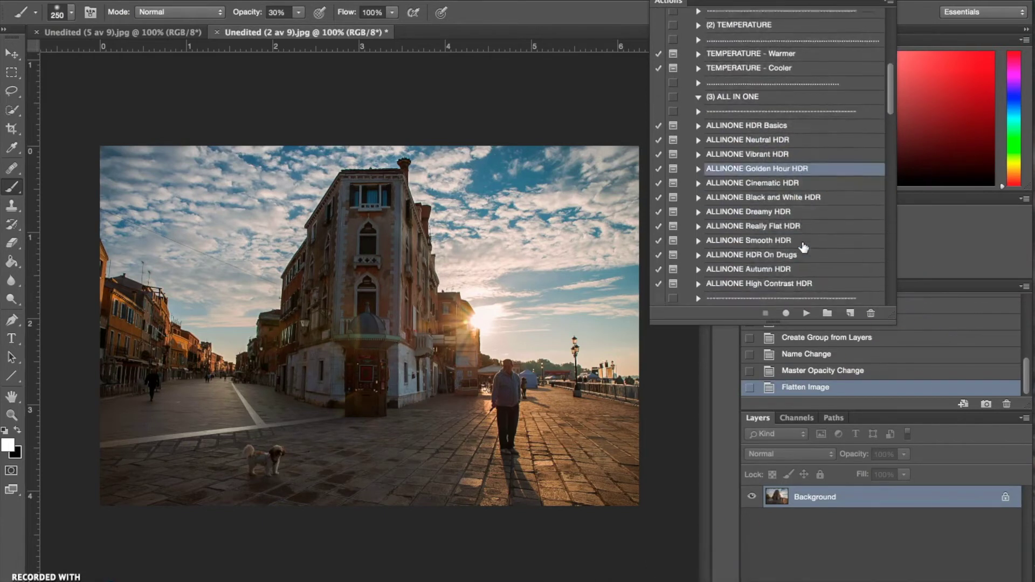
scroll(804, 248, down, 4)
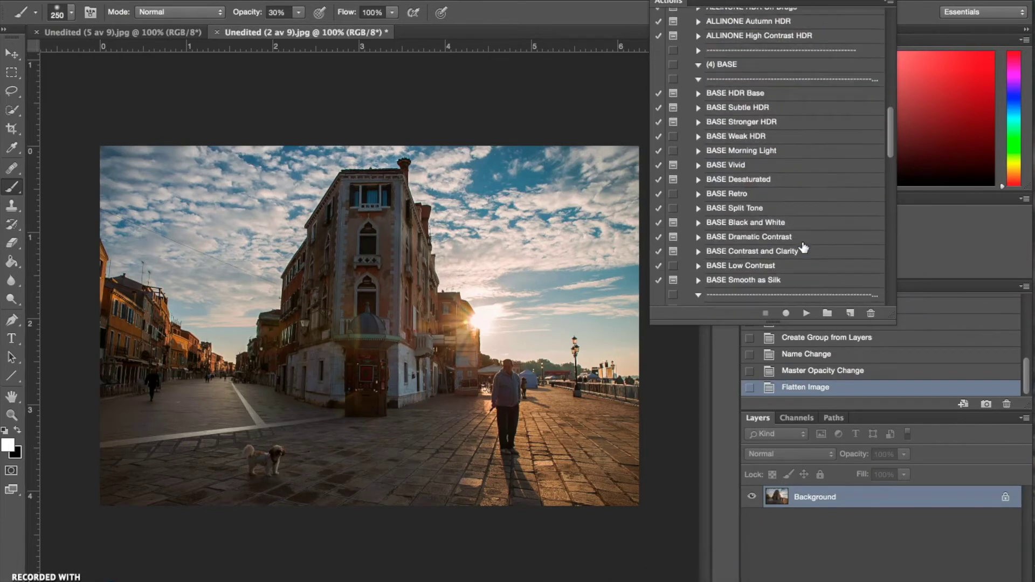
click(743, 150)
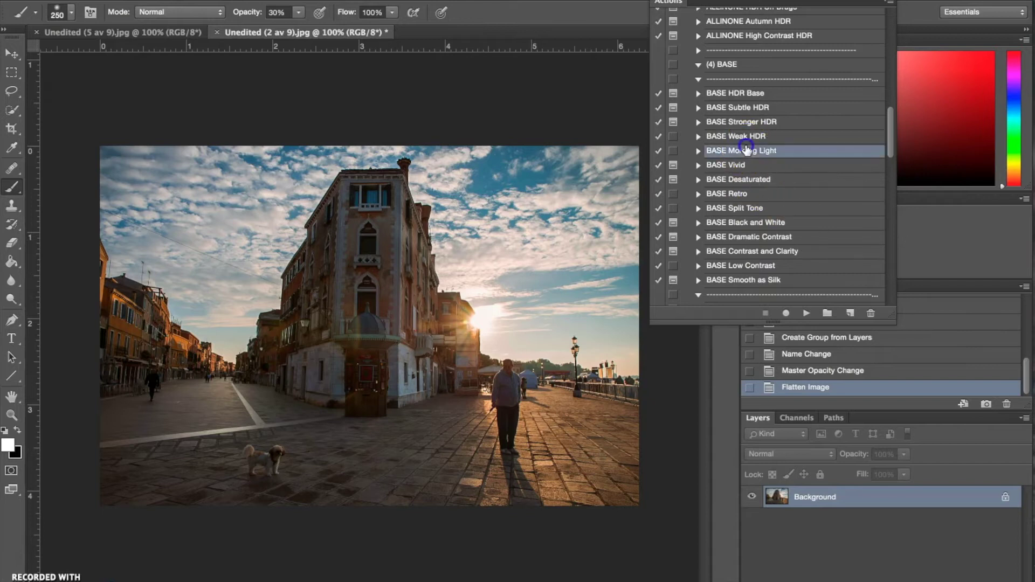
click(804, 313)
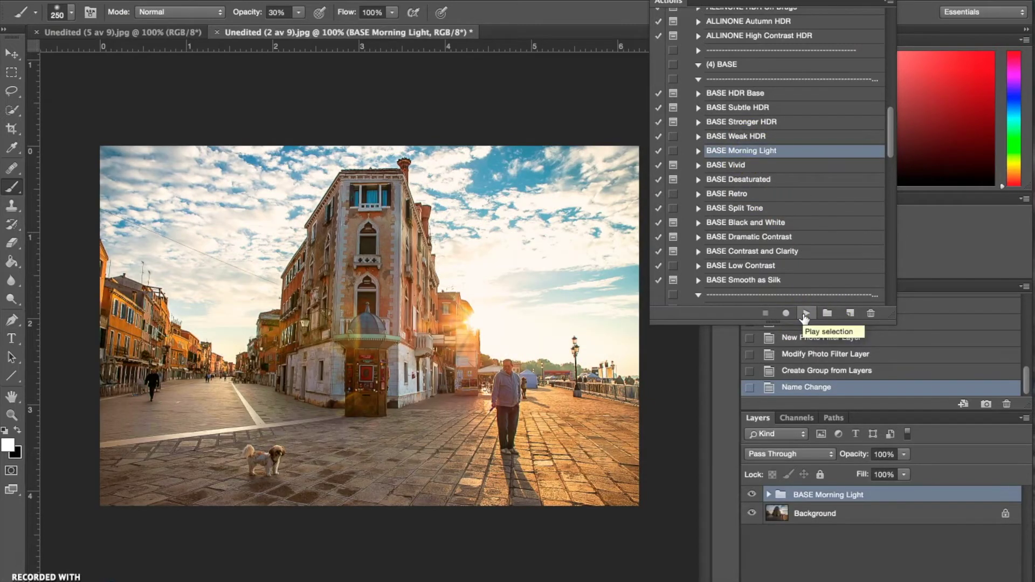
- Set the BASE Morning Light group's opacity to 40% and flatten the image
click(884, 455)
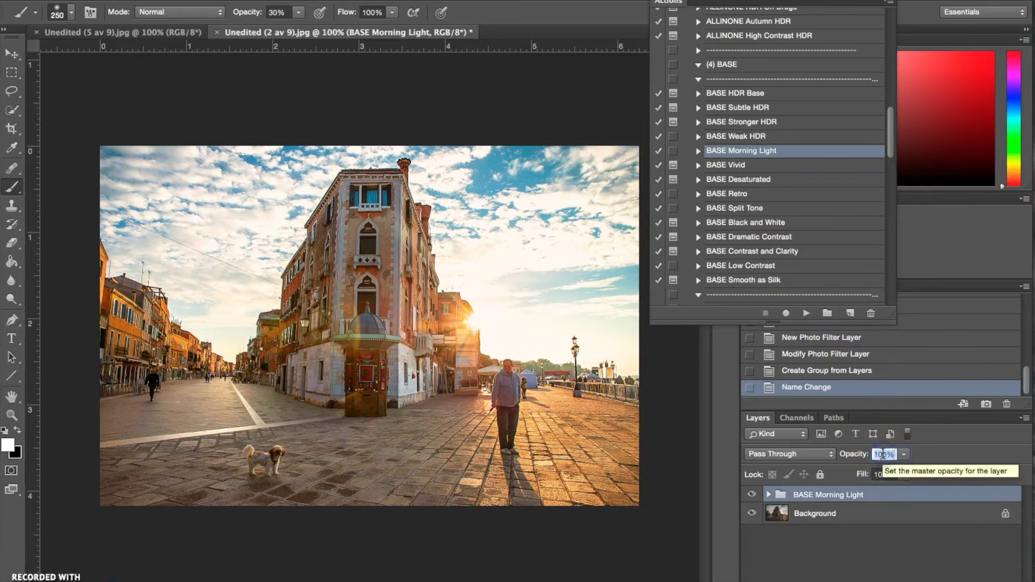
text(4)
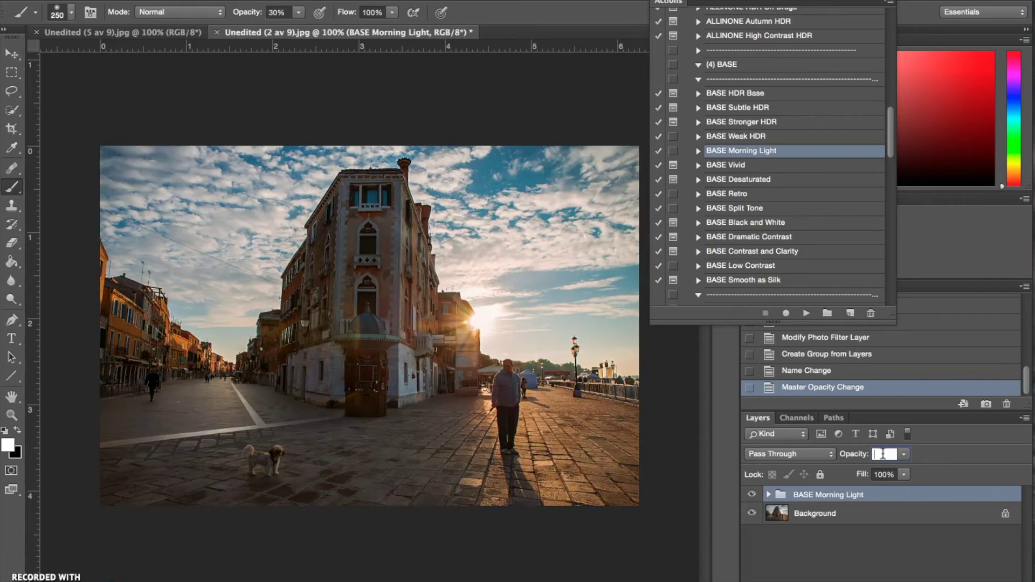
text(50)
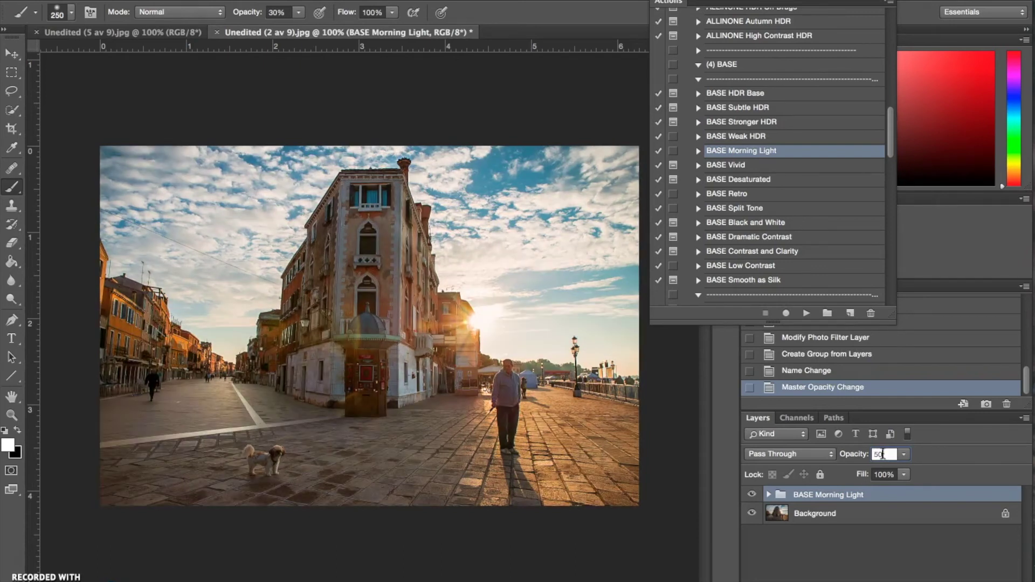
key(BackSpace)
key(BackSpace)
text(4)
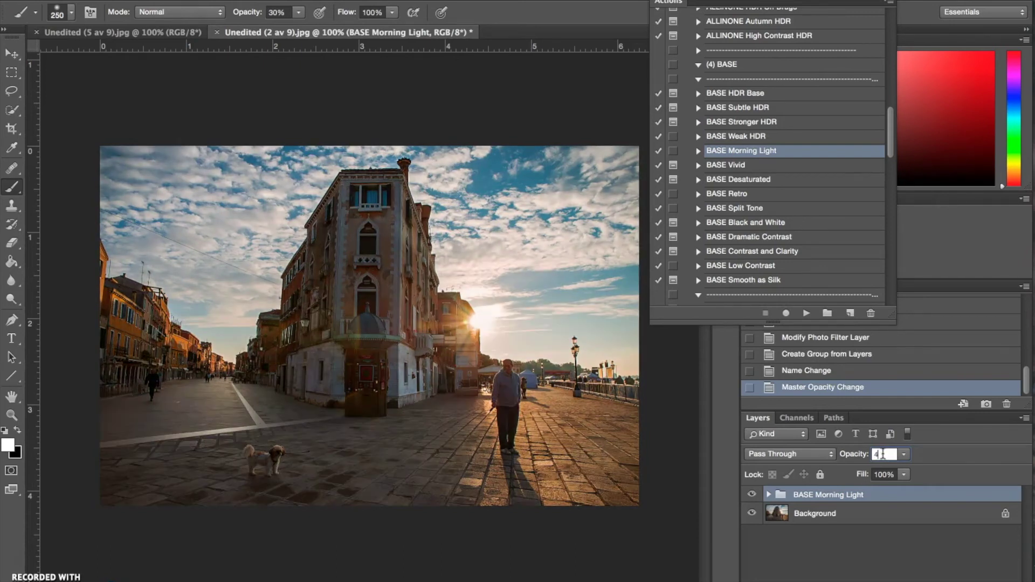
text(0)
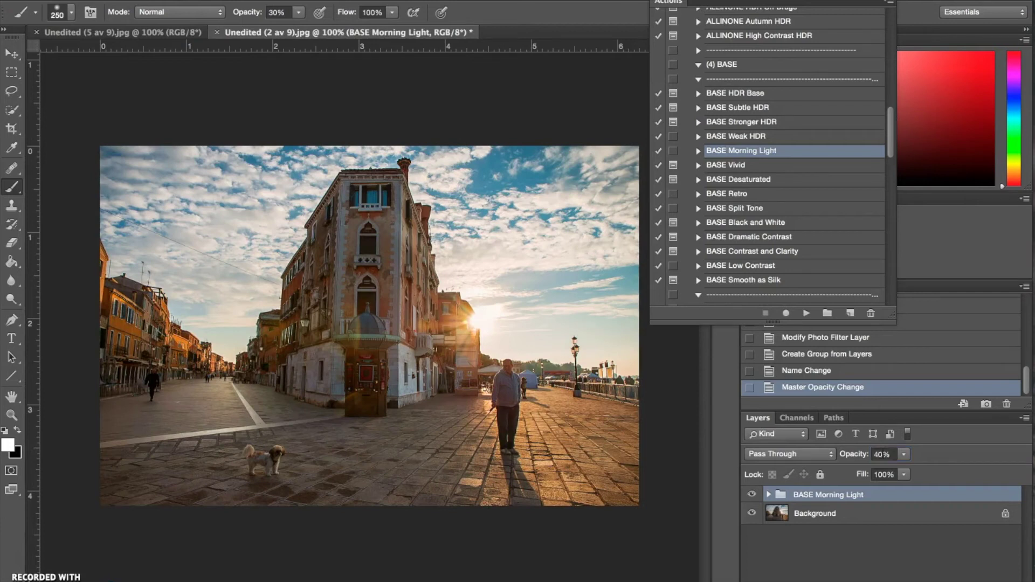
right_click(868, 517)
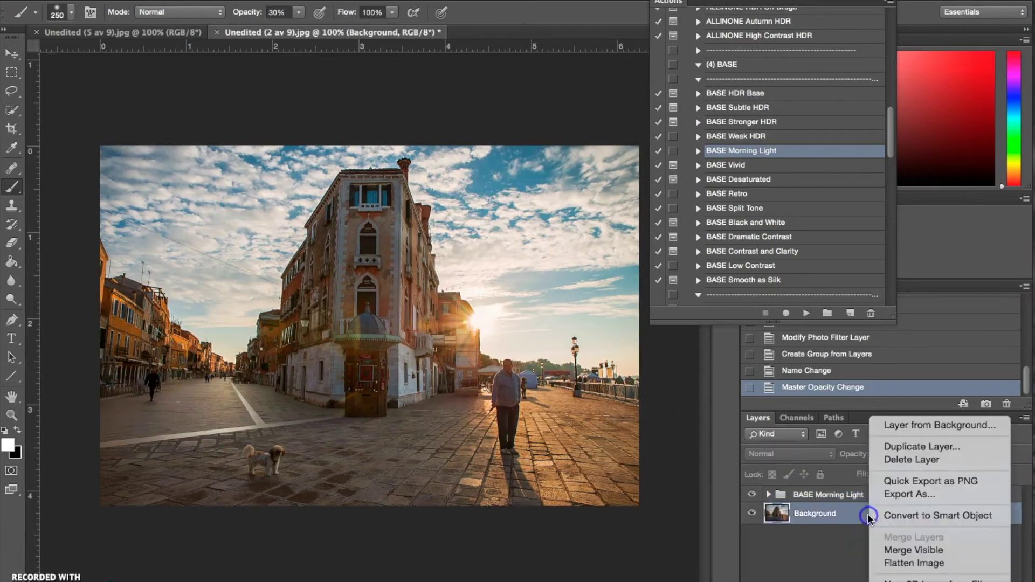
click(895, 563)
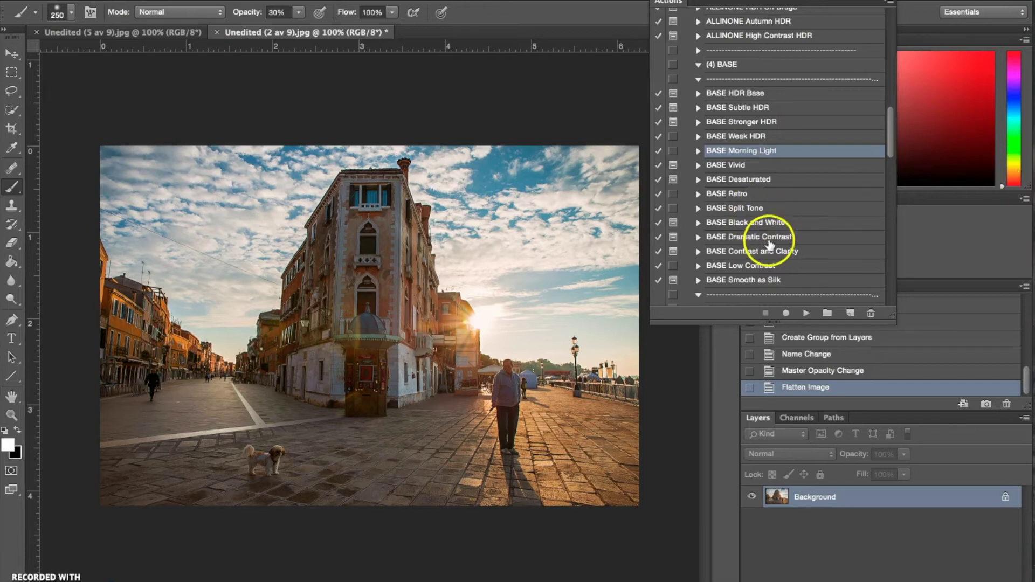
- Run the BASE Contrast and Clarity action, continuing through its prompt
click(772, 250)
click(805, 313)
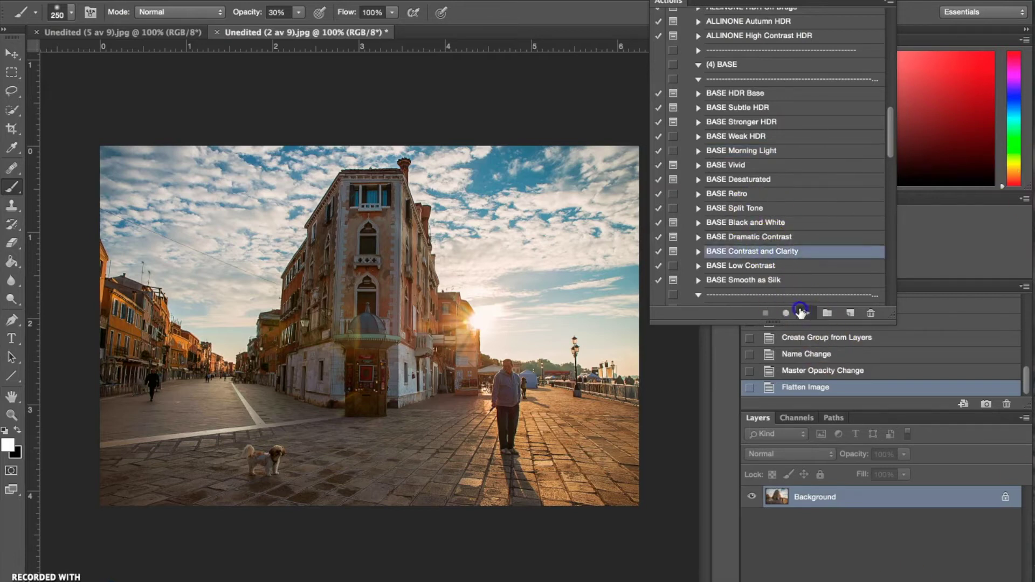
click(650, 202)
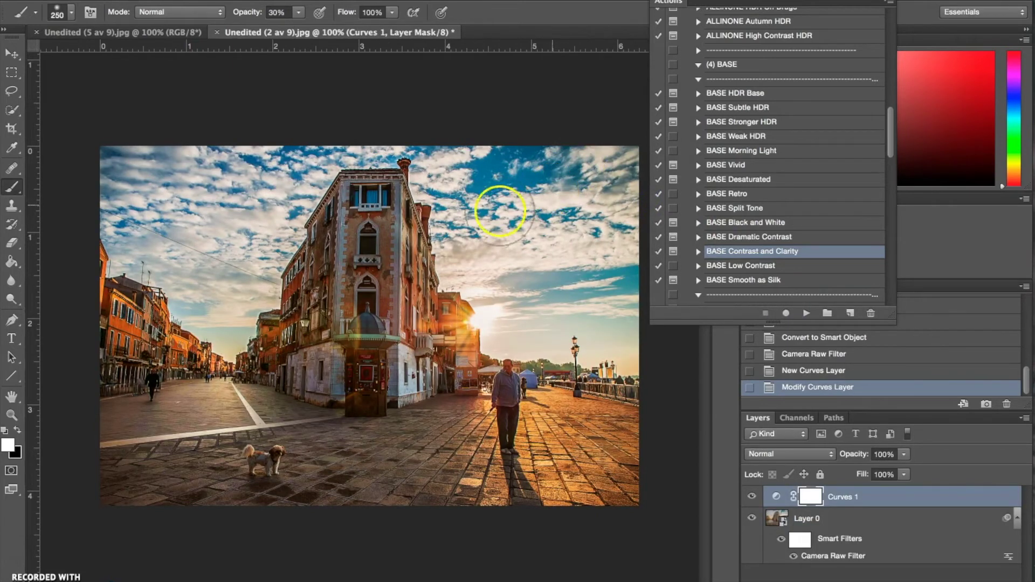
- Set the opacity of the Curves 1 layer to 30%
click(882, 453)
click(889, 454)
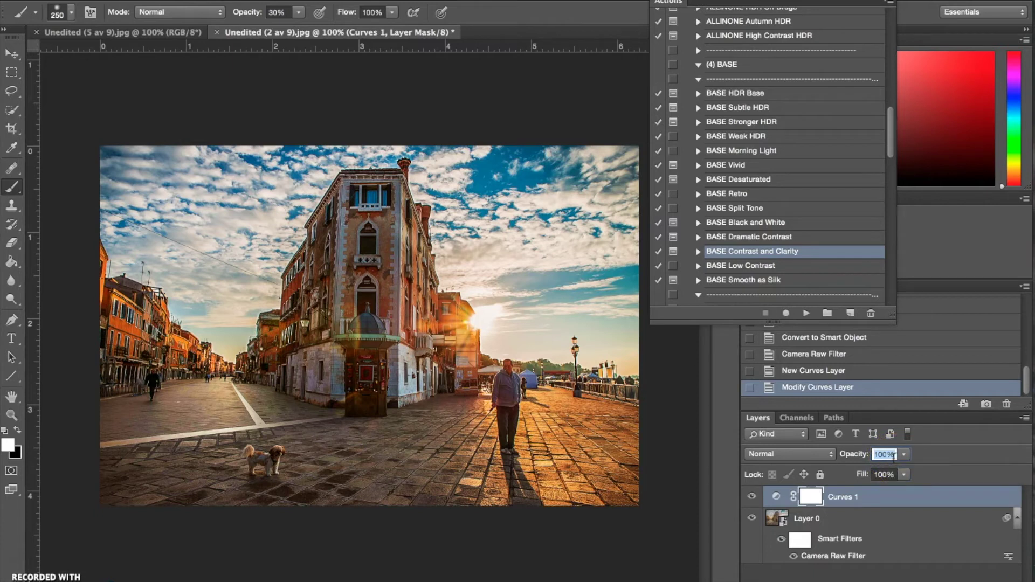
text(50)
key(BackSpace)
key(BackSpace)
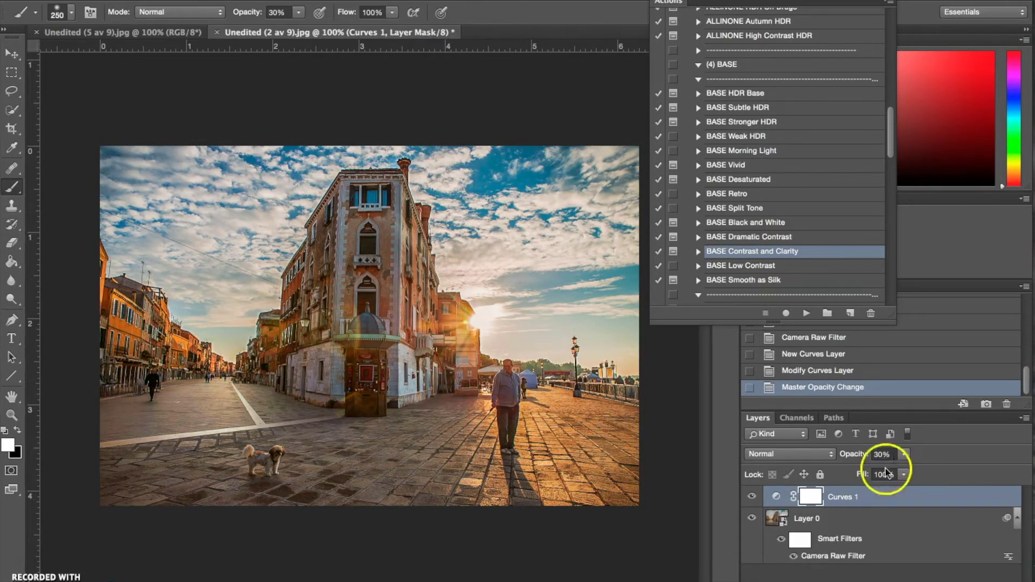
- Toggle the Curves 1 layer's visibility to compare its effect, and flatten the image
click(748, 497)
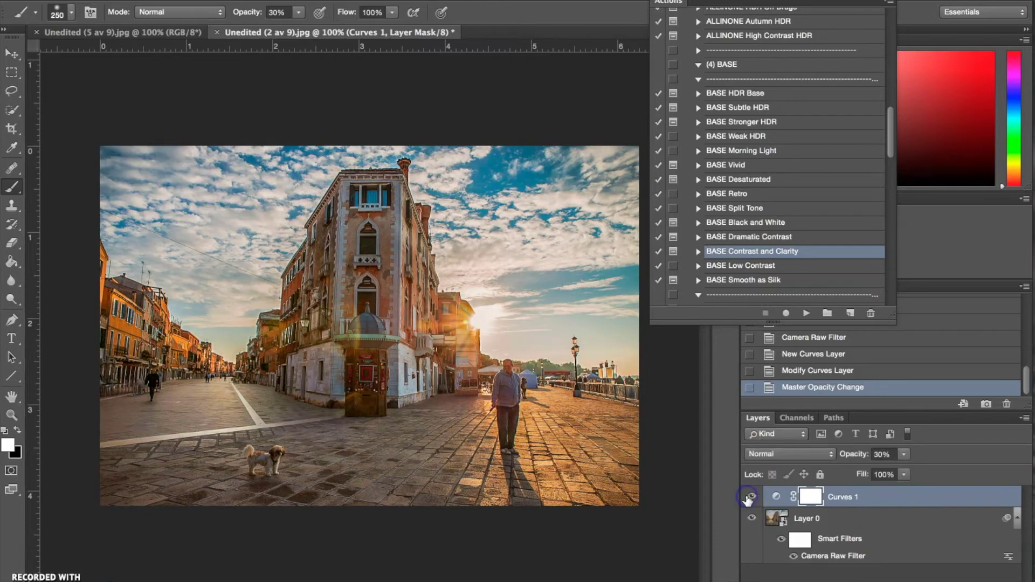
click(747, 497)
click(240, 1)
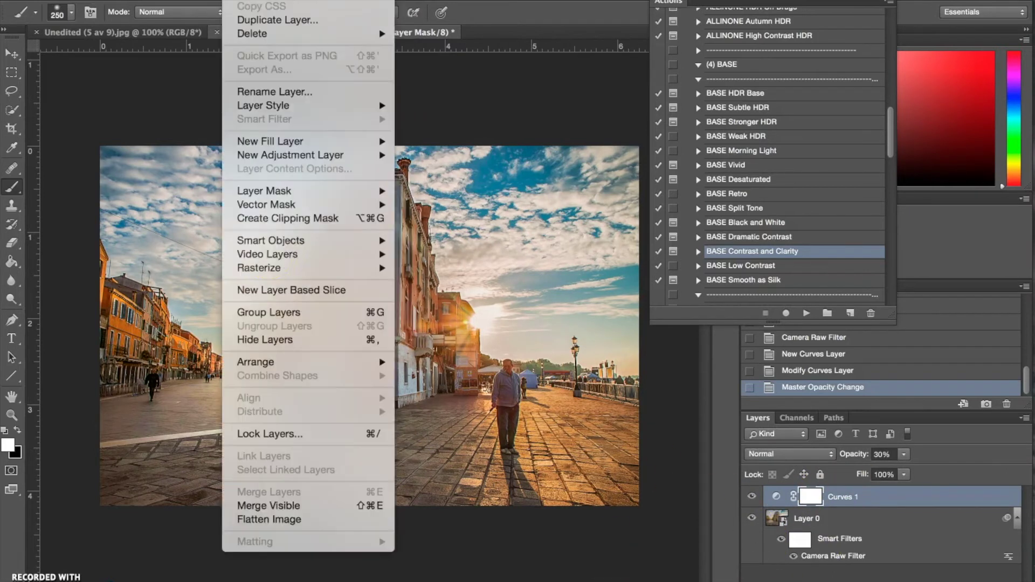
click(283, 519)
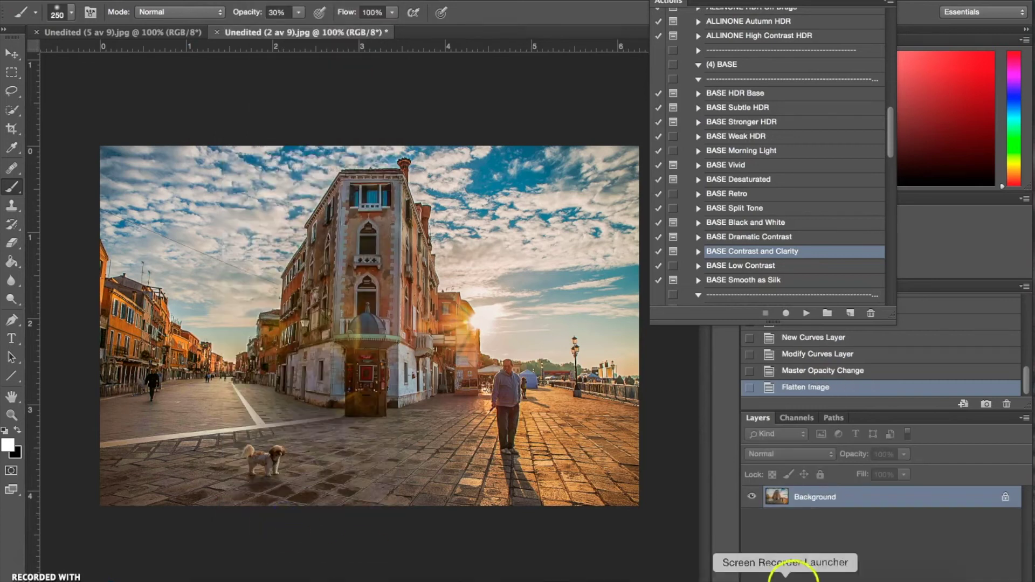
- Run the TONE Color Pop action and set the opacity of its group to 50%
scroll(757, 264, down, 1)
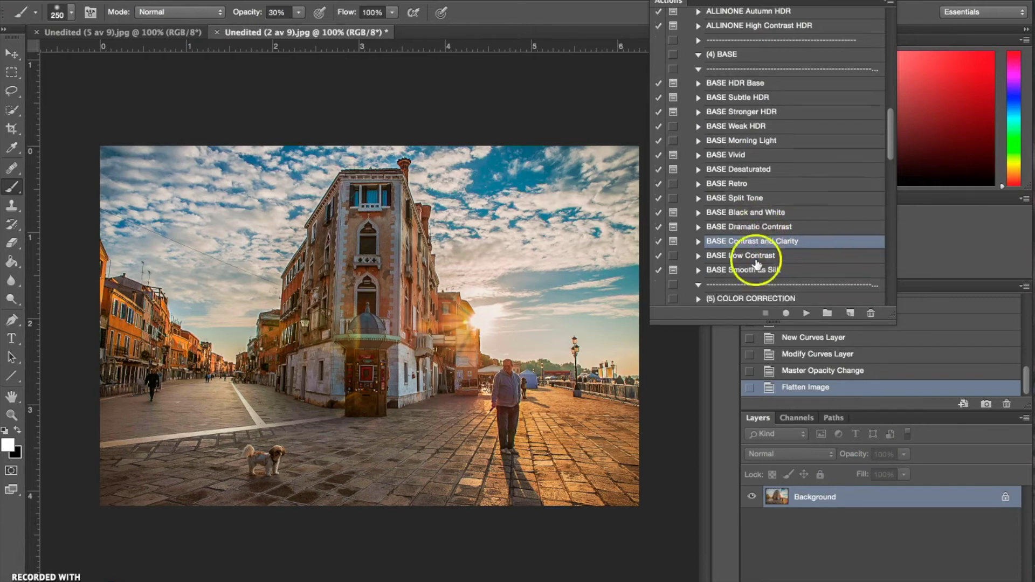
scroll(758, 264, down, 10)
scroll(752, 288, down, 2)
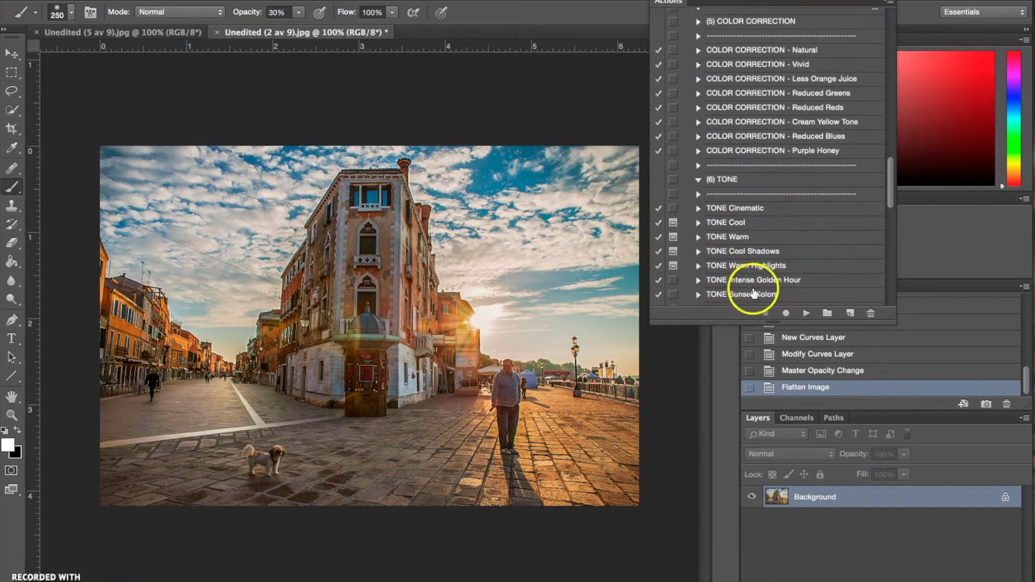
scroll(729, 189, down, 6)
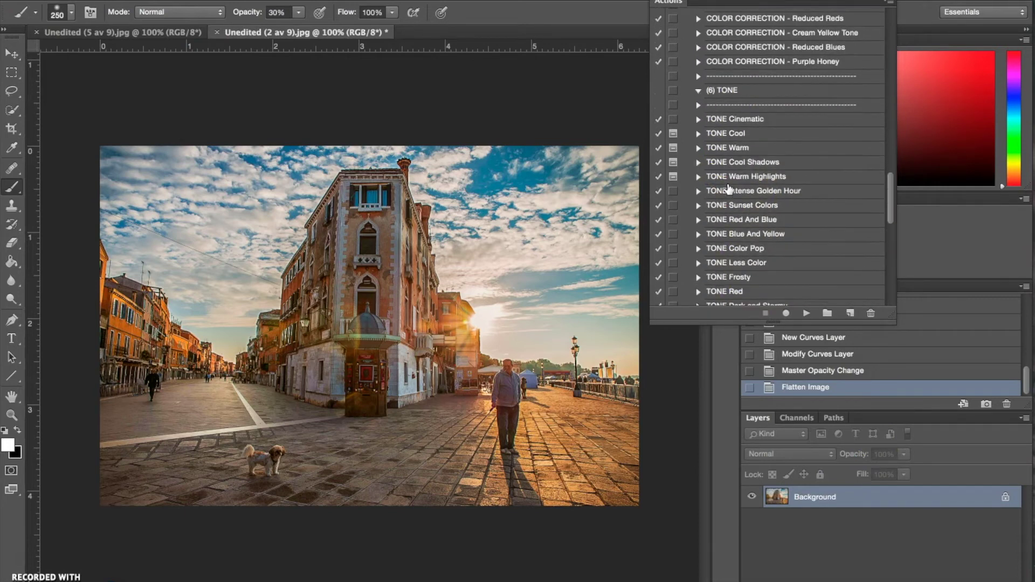
click(736, 248)
click(807, 313)
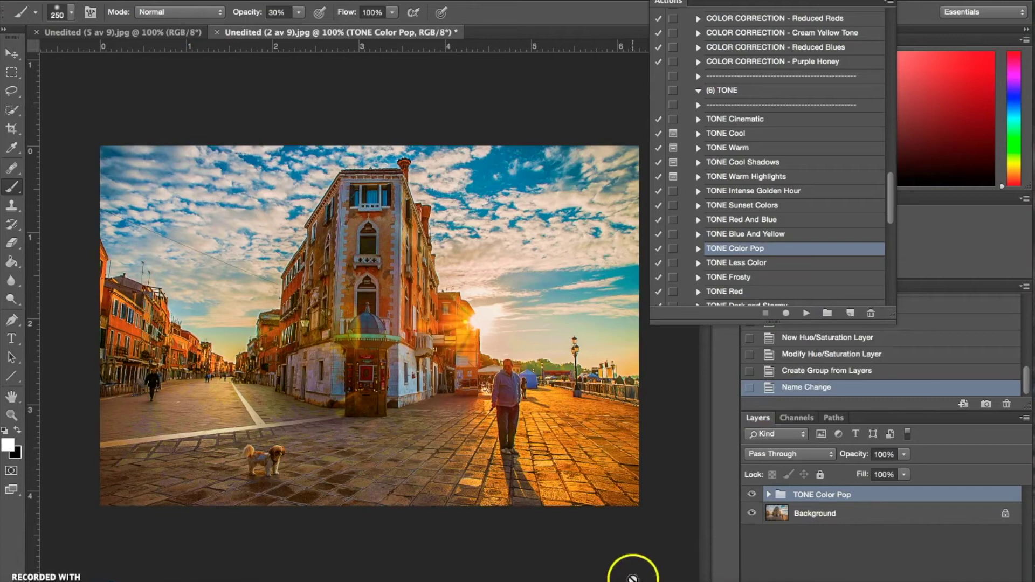
click(881, 455)
text(50)
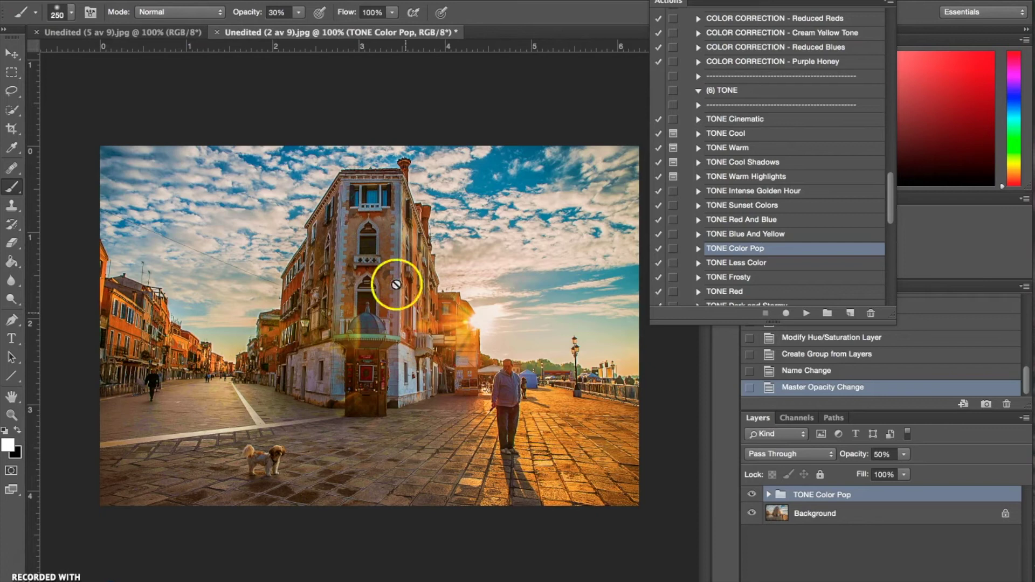
- Open the Hue/Saturation 1 adjustment inside the TONE Color Pop group and lower the Reds saturation to about -37
click(768, 495)
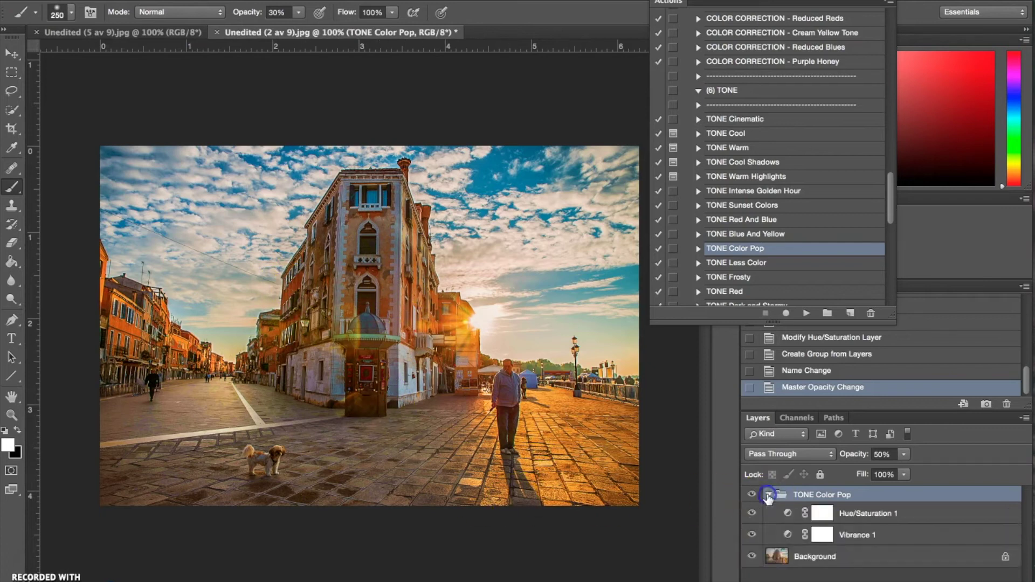
click(785, 513)
click(787, 514)
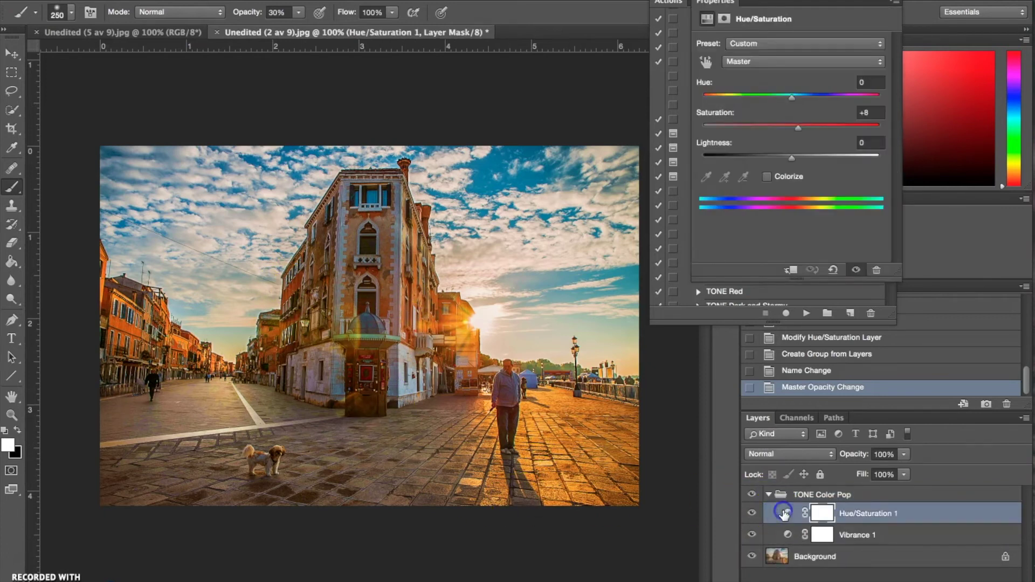
click(749, 61)
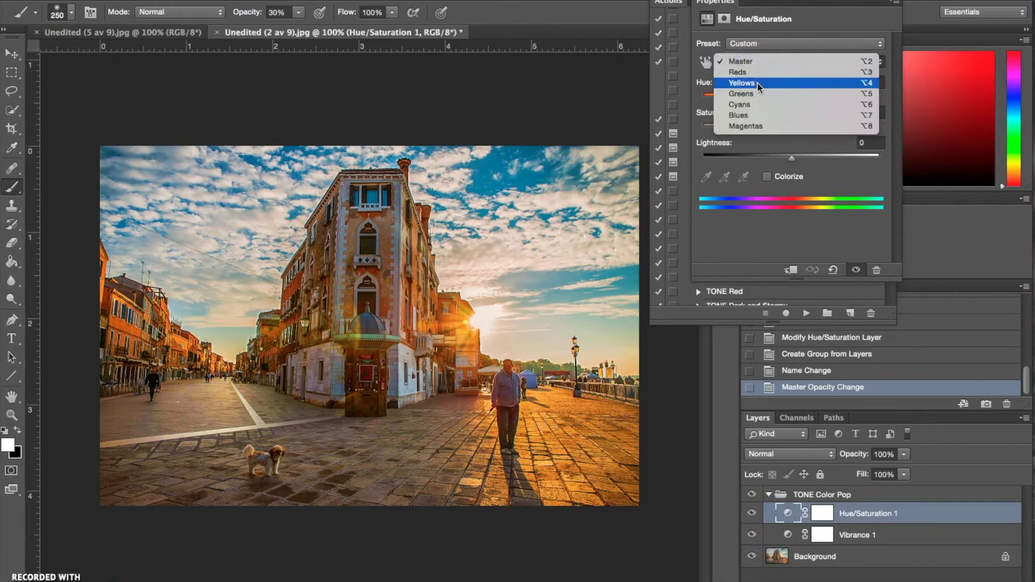
click(738, 71)
drag(792, 125, 757, 128)
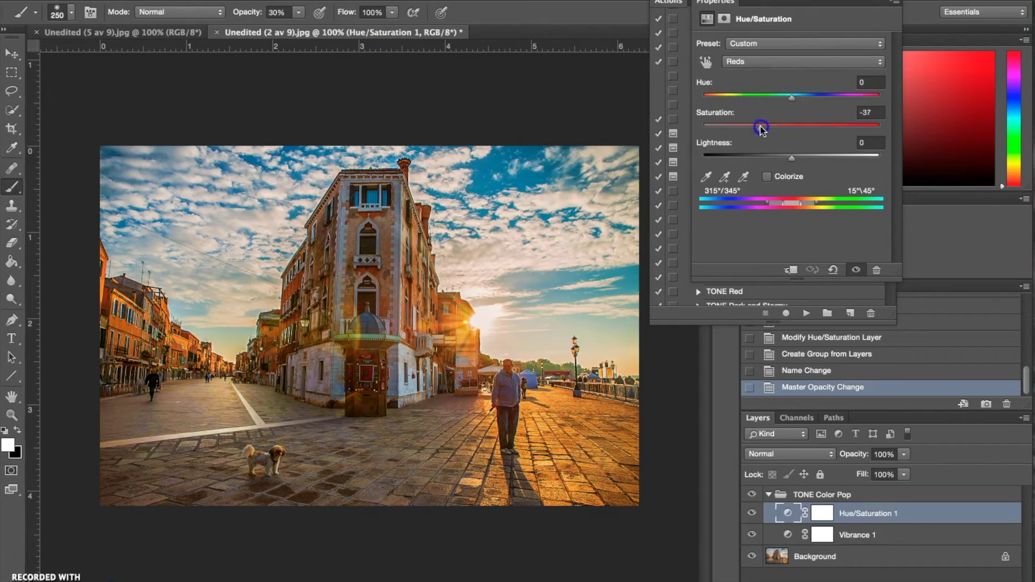
- Lower the Yellows saturation to -15 in Hue/Saturation 1 and fine-tune the Yellows hue
click(742, 61)
click(745, 73)
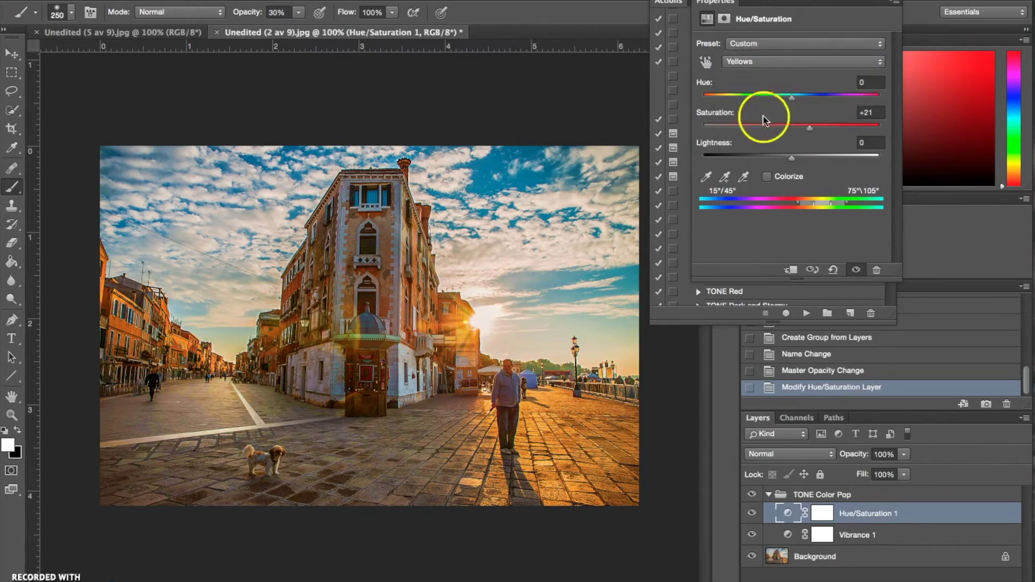
drag(809, 128, 775, 101)
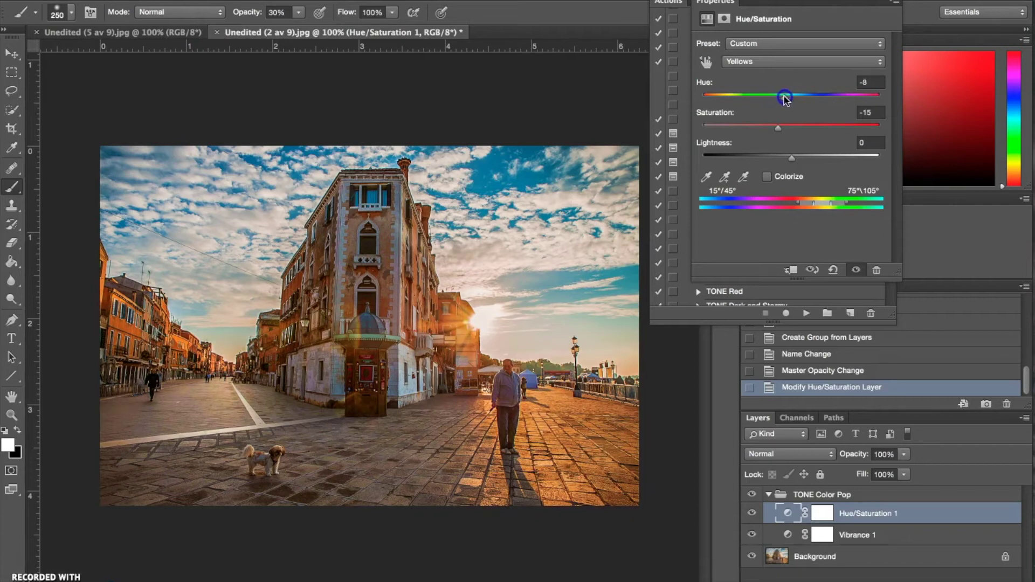
drag(788, 98, 792, 98)
- Raise the Blues saturation to +19 in Hue/Saturation 1, and toggle the TONE Color Pop group's visibility to compare the effect
click(737, 62)
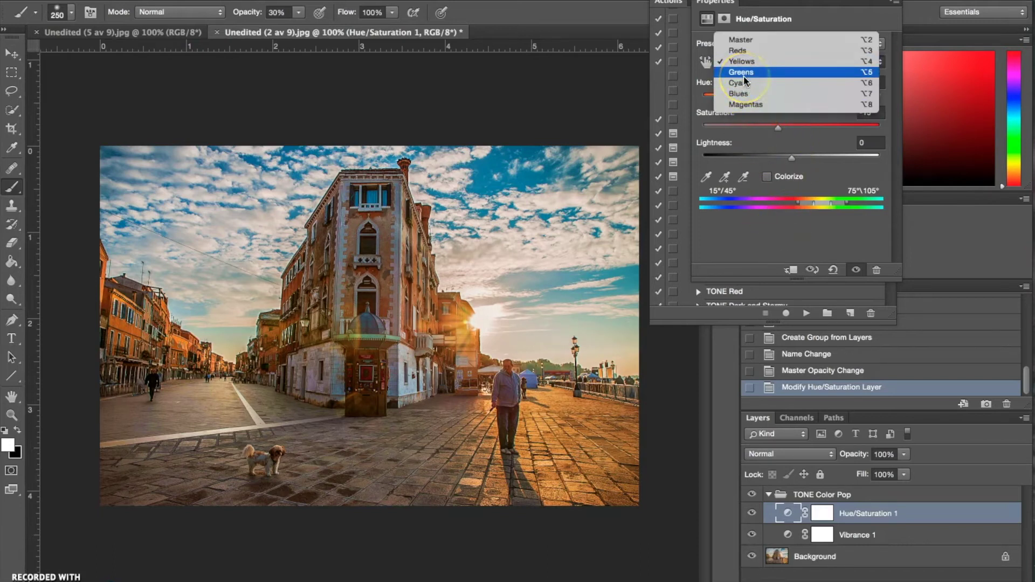
click(739, 93)
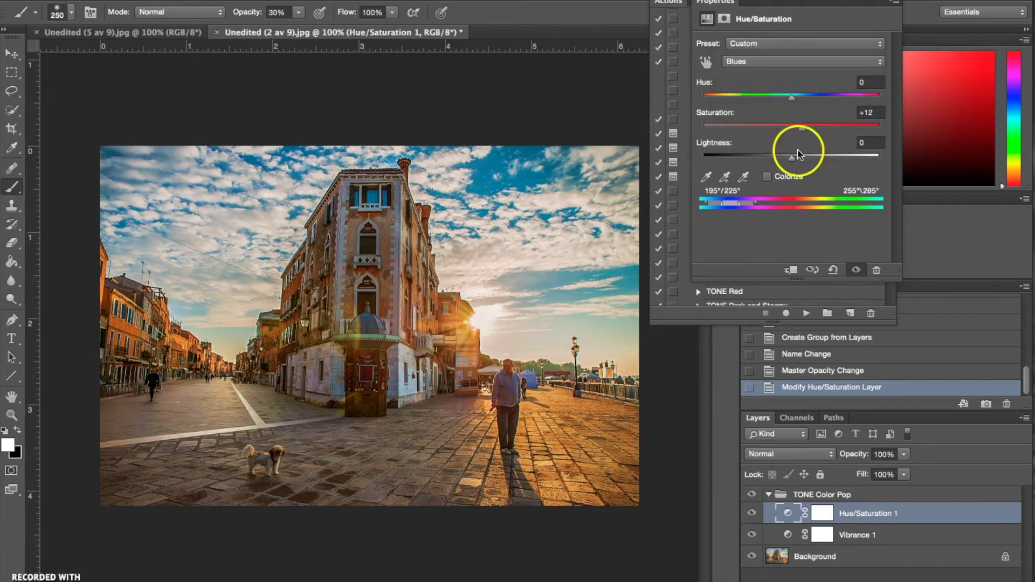
drag(802, 129, 802, 131)
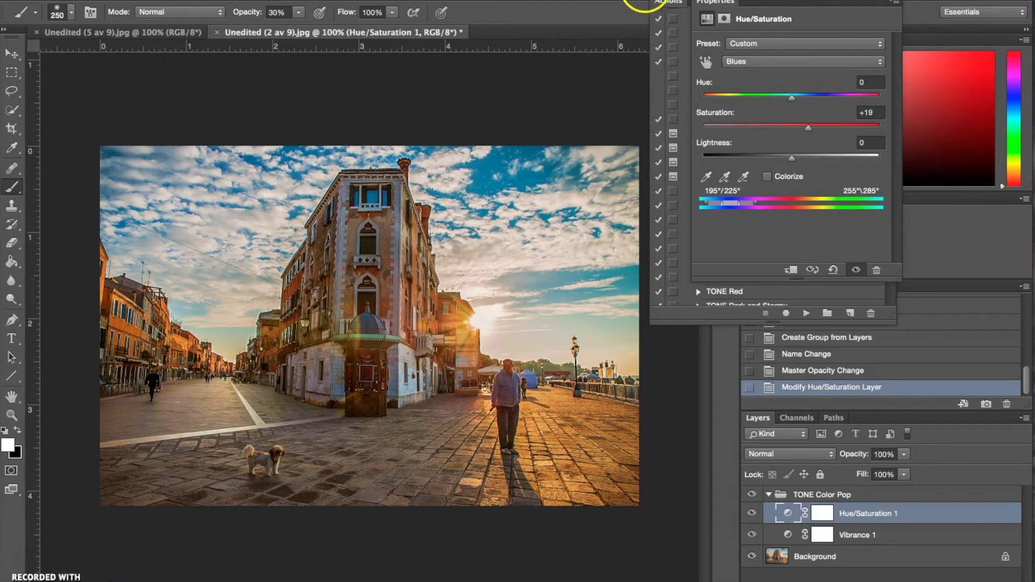
click(772, 401)
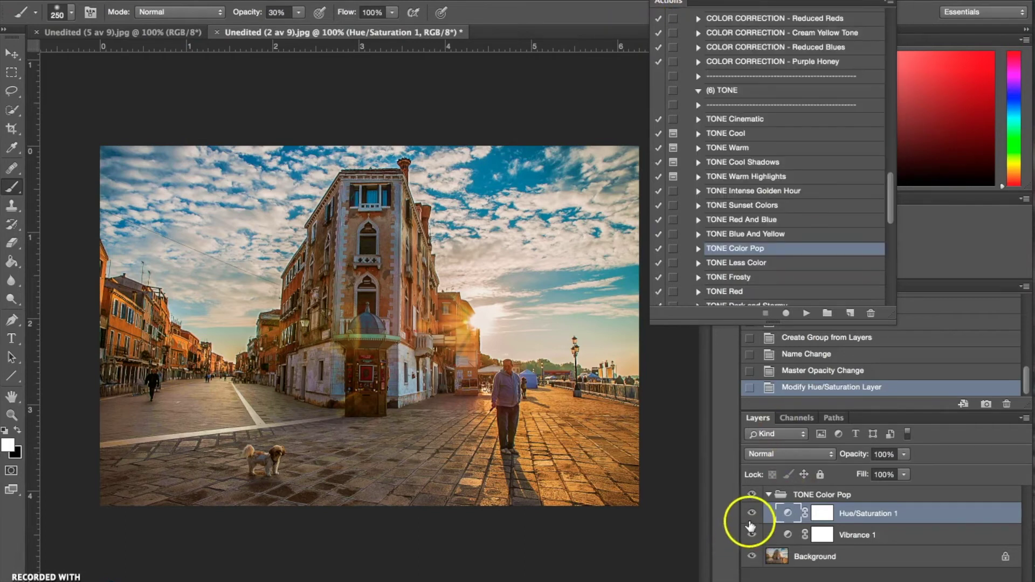
click(752, 495)
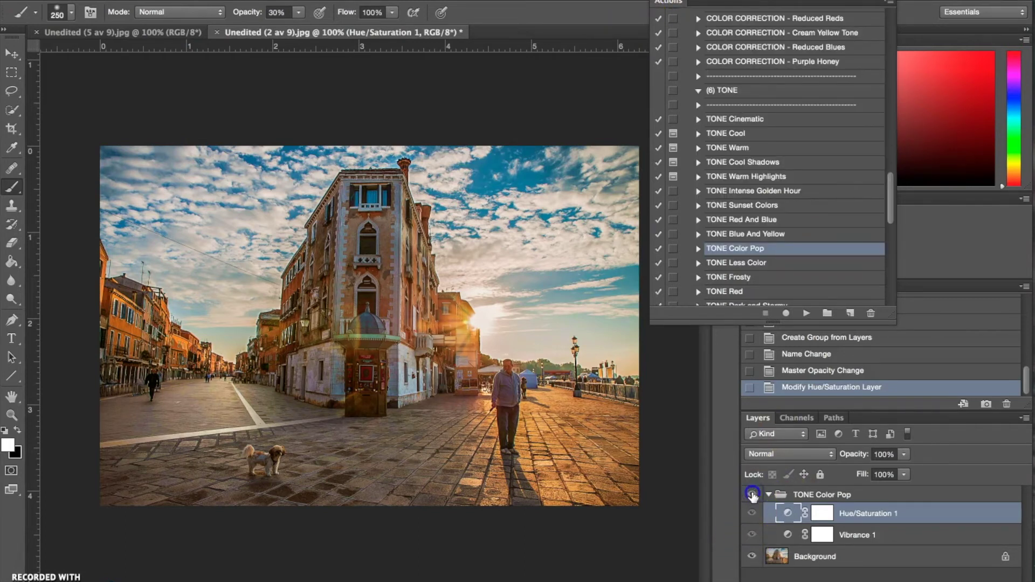
click(753, 495)
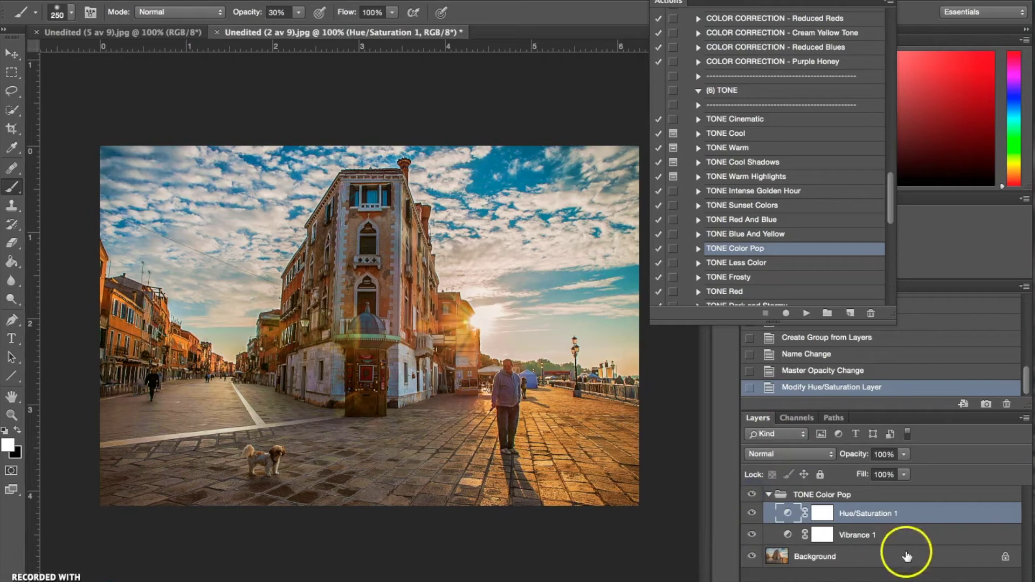
- Flatten the image to merge the TONE Color Pop group into the background
click(847, 558)
right_click(847, 559)
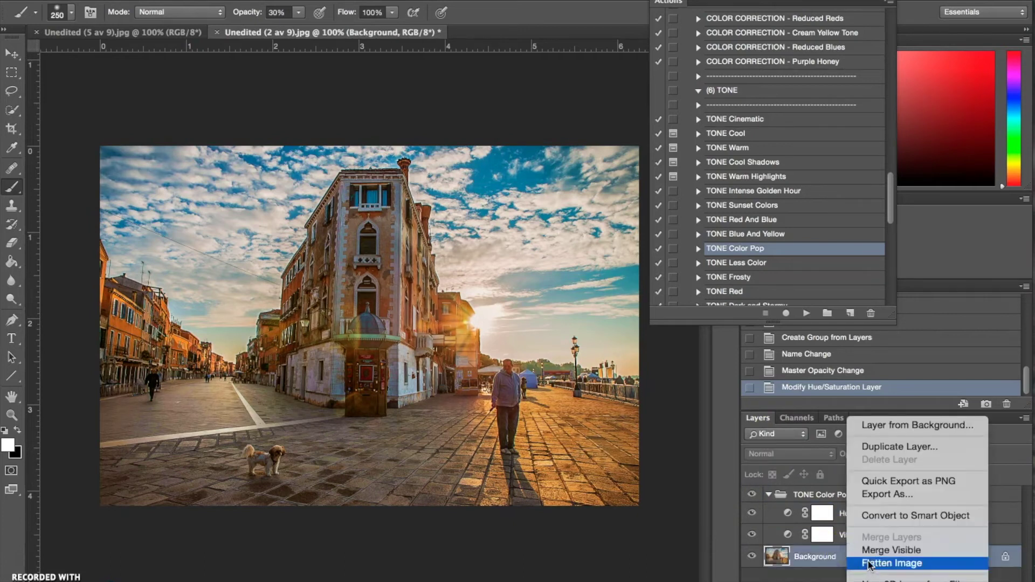
click(869, 561)
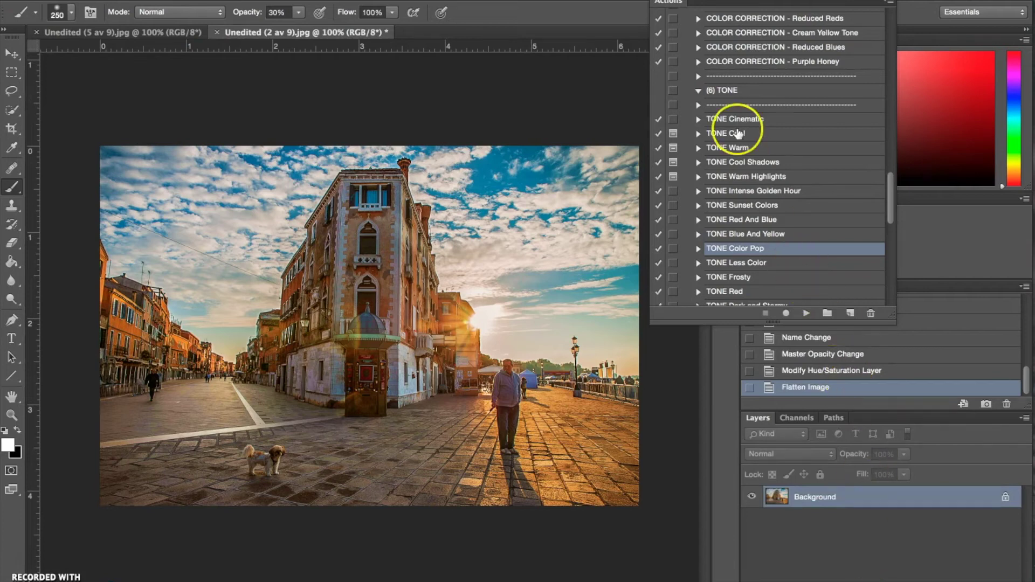
- Run the TEMPERATURE - Cooler action on the flattened street photo
scroll(739, 134, down, 1)
scroll(739, 134, down, 2)
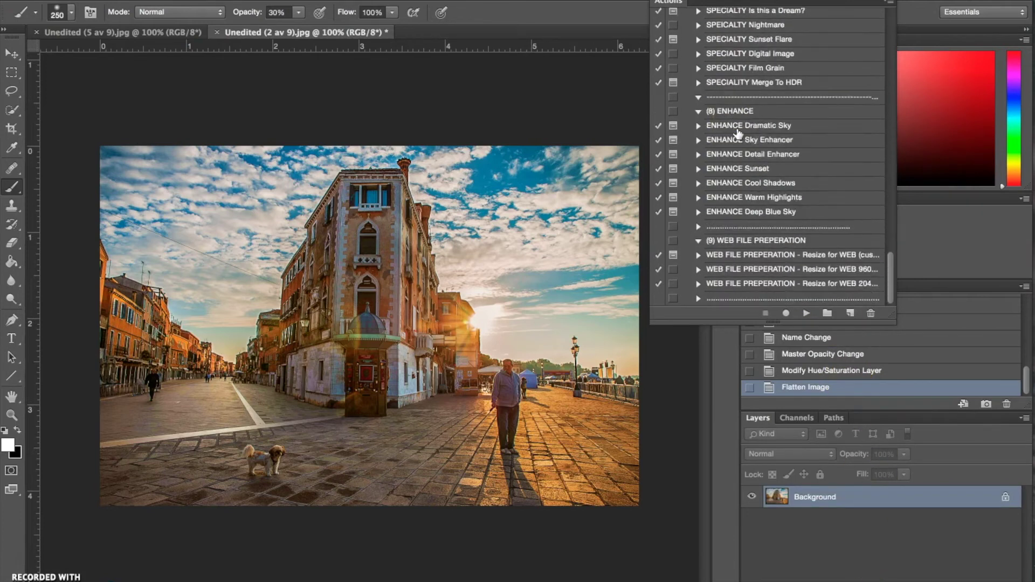
scroll(739, 134, up, 6)
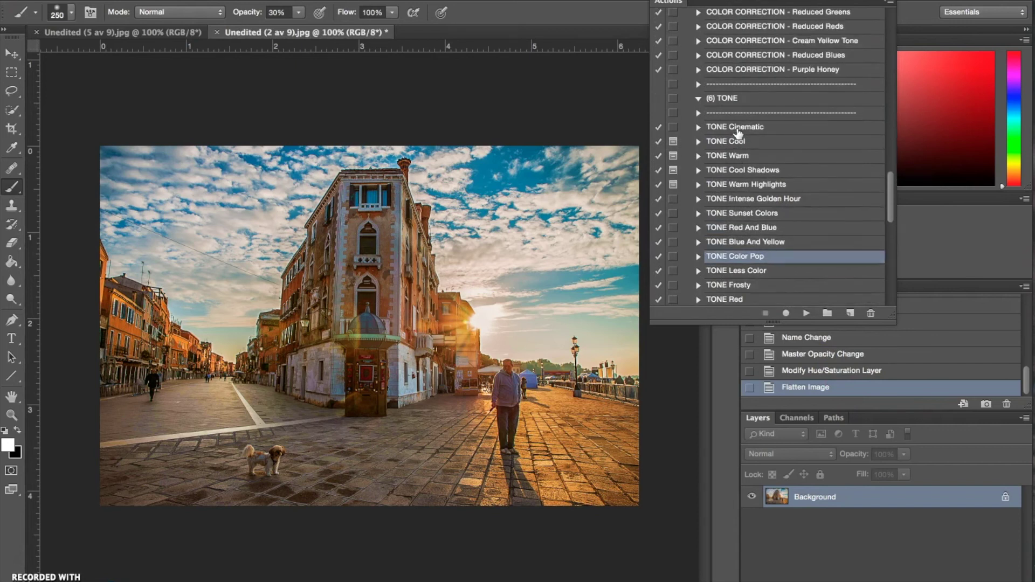
scroll(739, 133, up, 7)
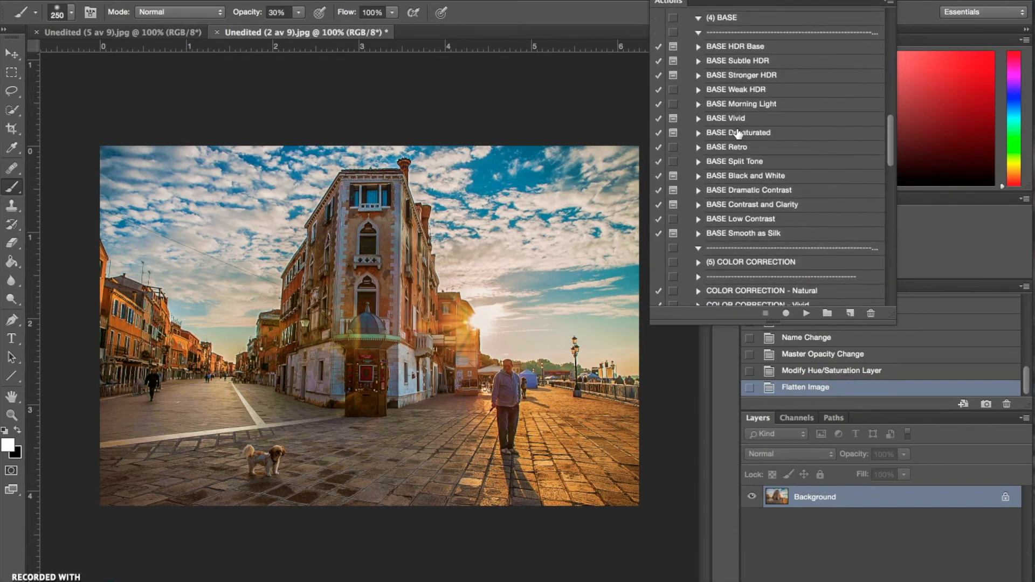
scroll(739, 134, up, 15)
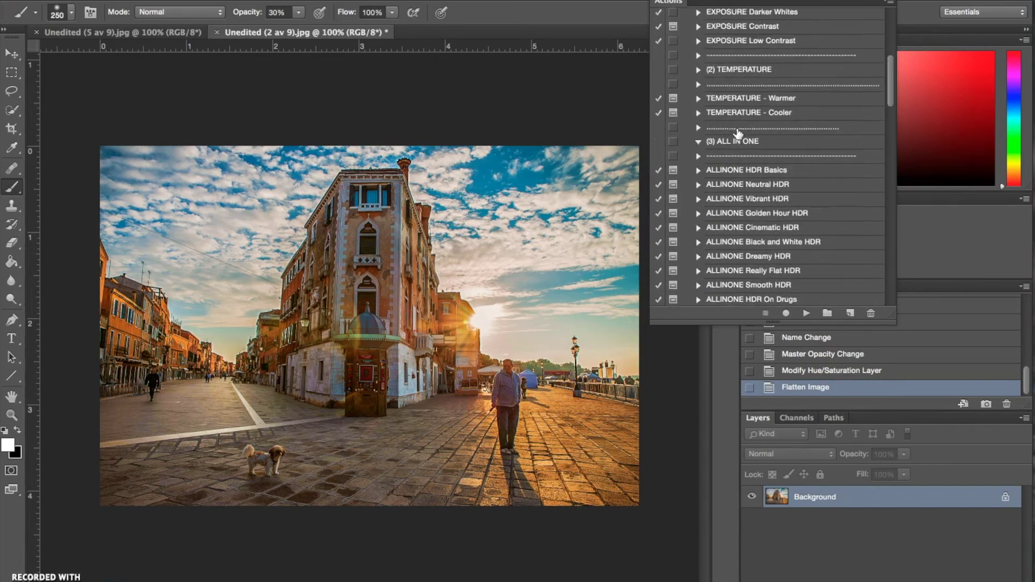
click(738, 132)
click(807, 313)
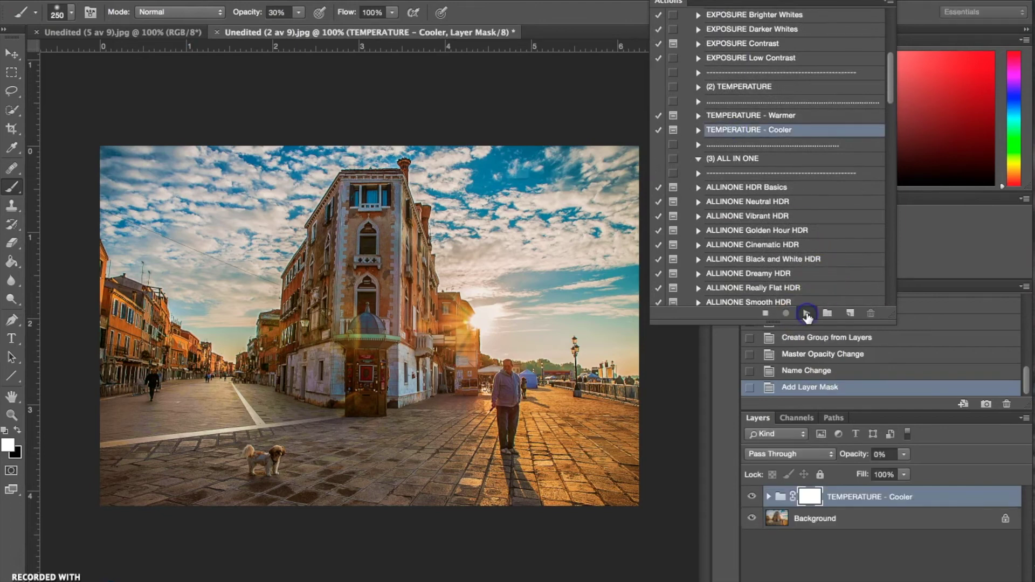
click(623, 218)
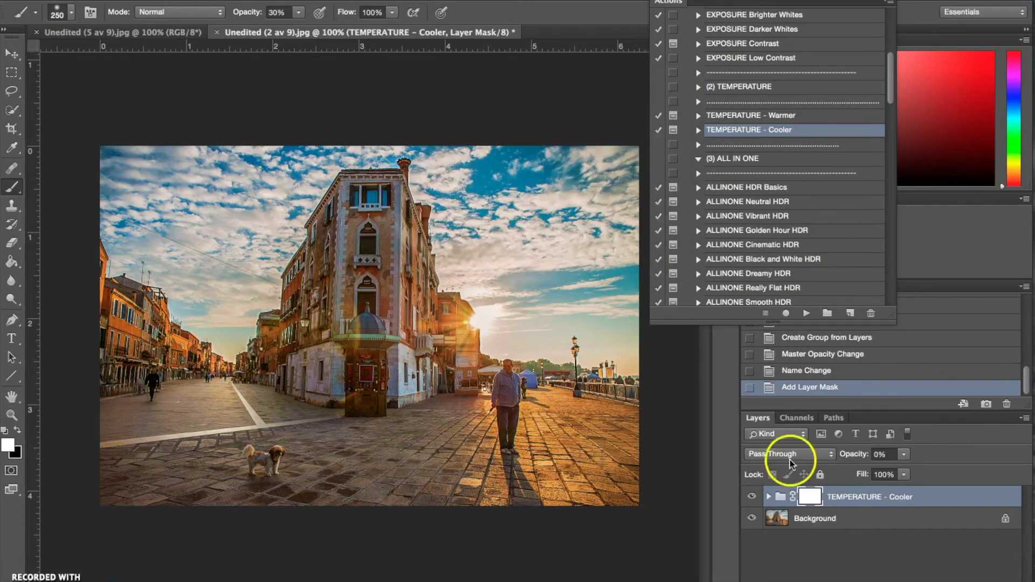
- Set the TEMPERATURE - Cooler group's opacity to 20% and toggle its visibility to compare the effect
click(877, 455)
text(20)
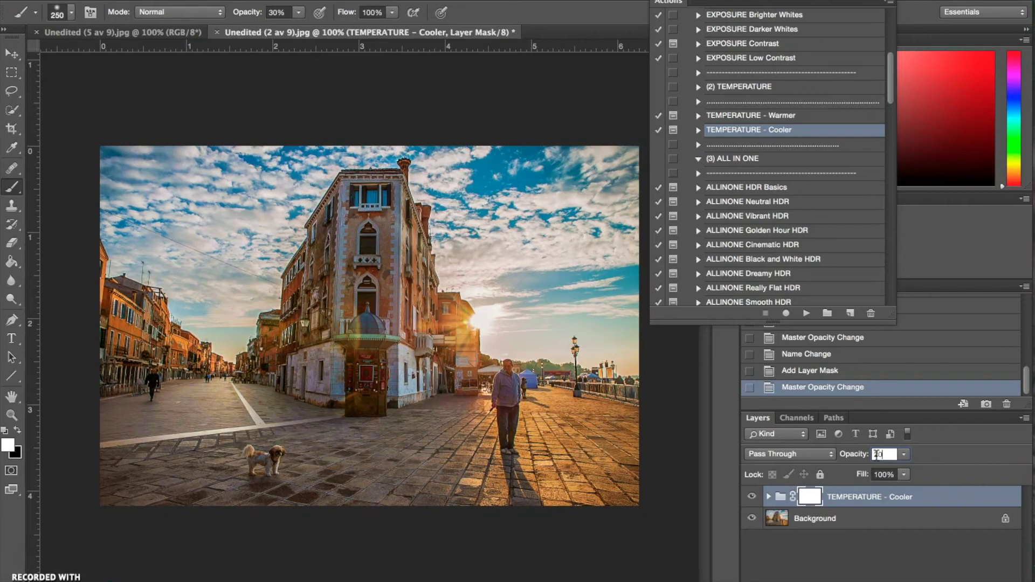
key(Return)
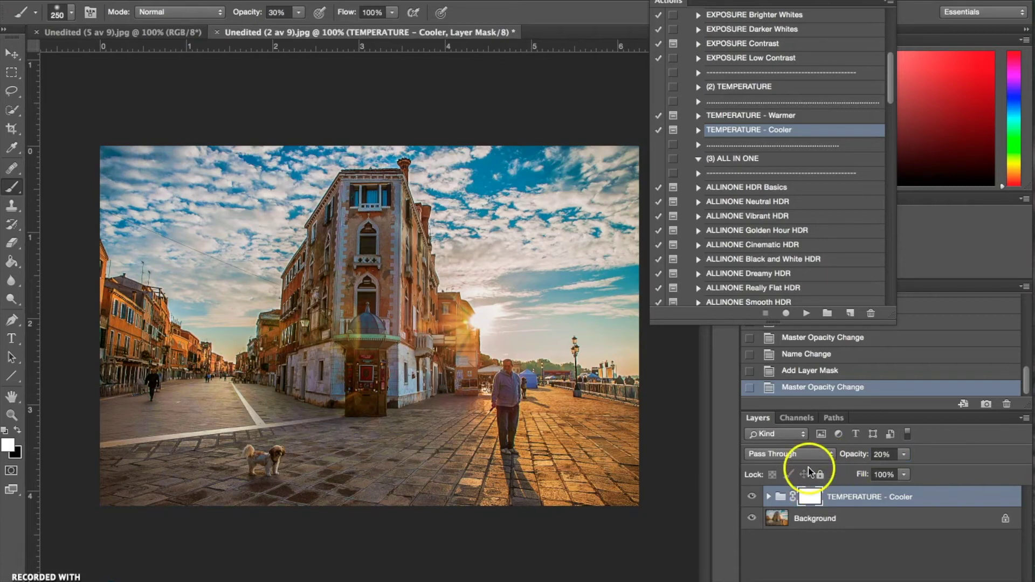
click(751, 497)
click(750, 498)
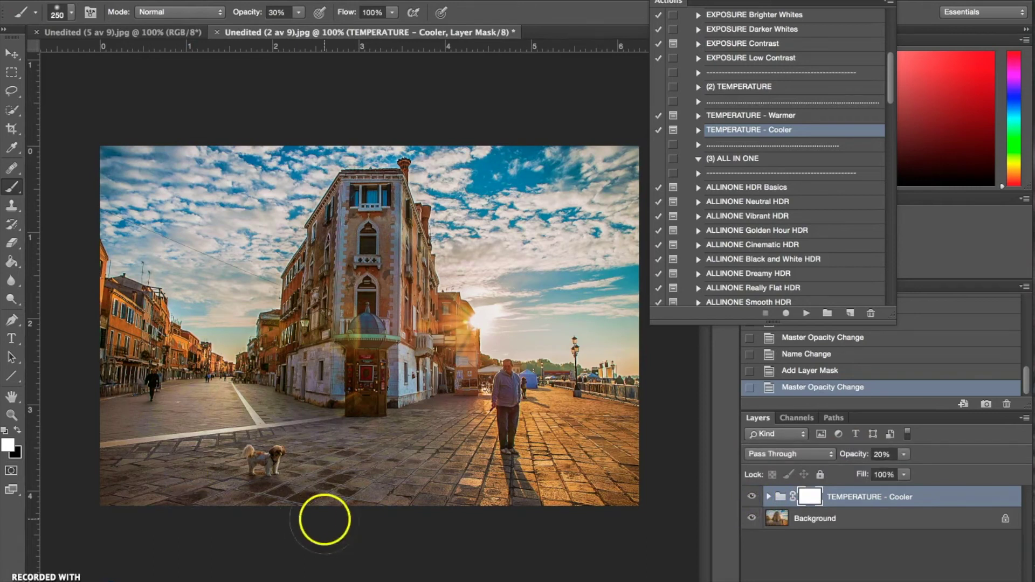
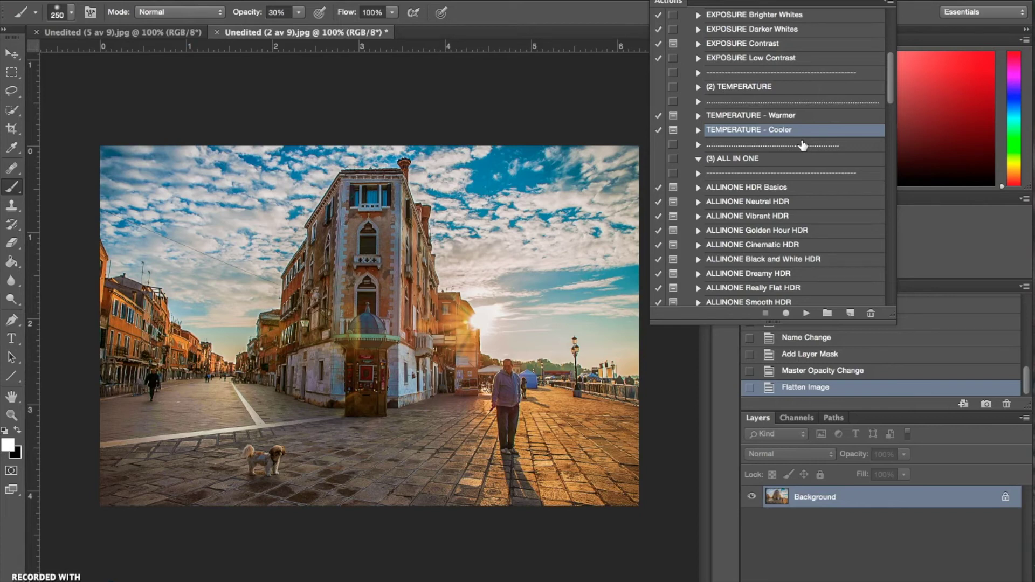
- Run the ENHANCE Sky Enhancer action on the street photo
scroll(803, 145, down, 15)
scroll(803, 145, down, 15)
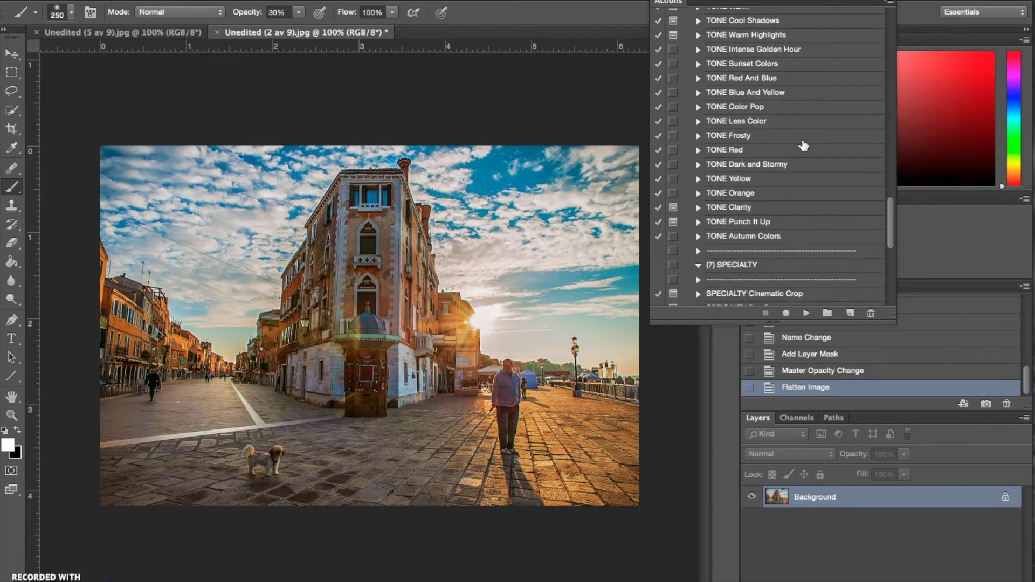
scroll(804, 146, down, 5)
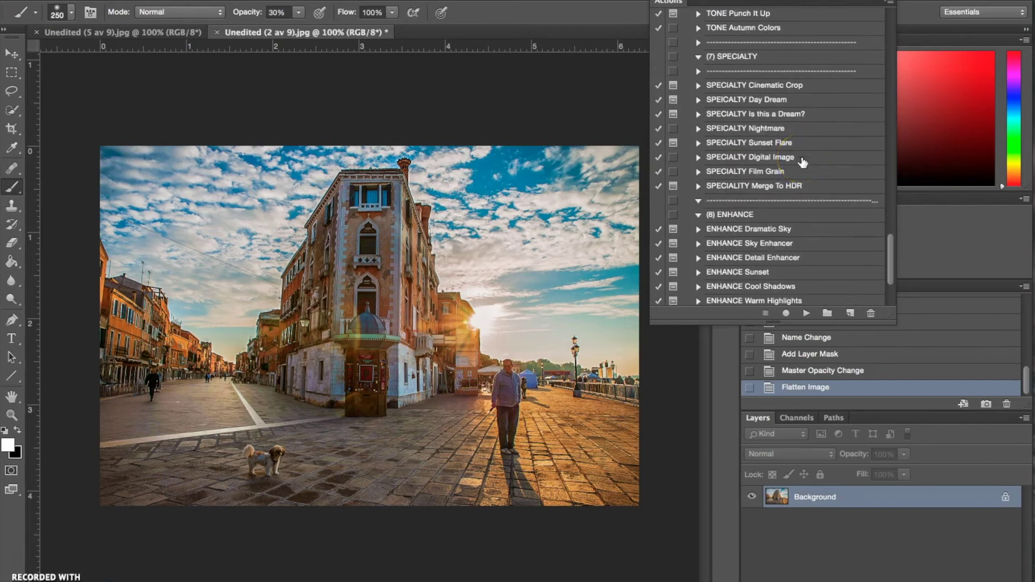
click(772, 244)
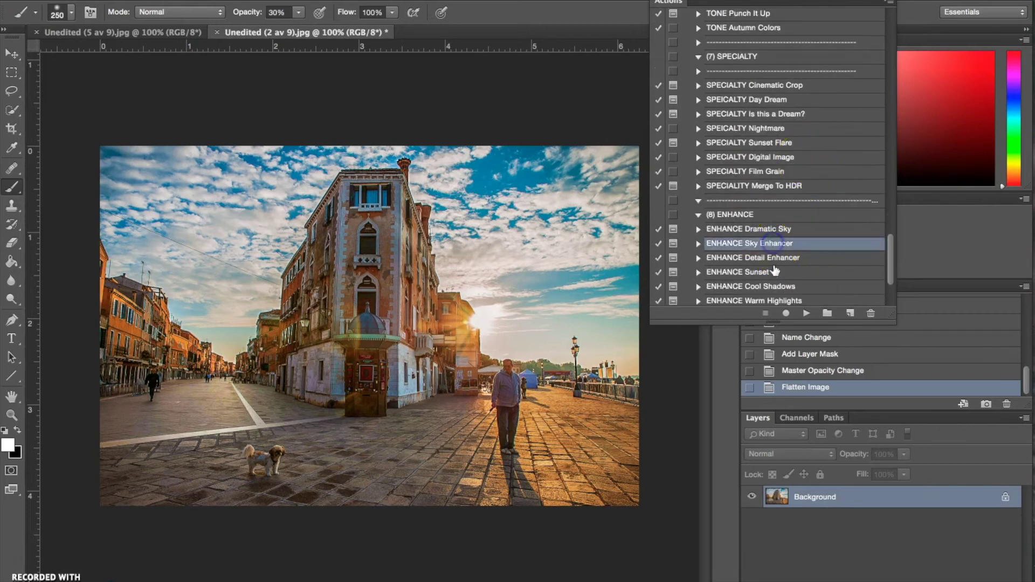
click(806, 314)
click(618, 204)
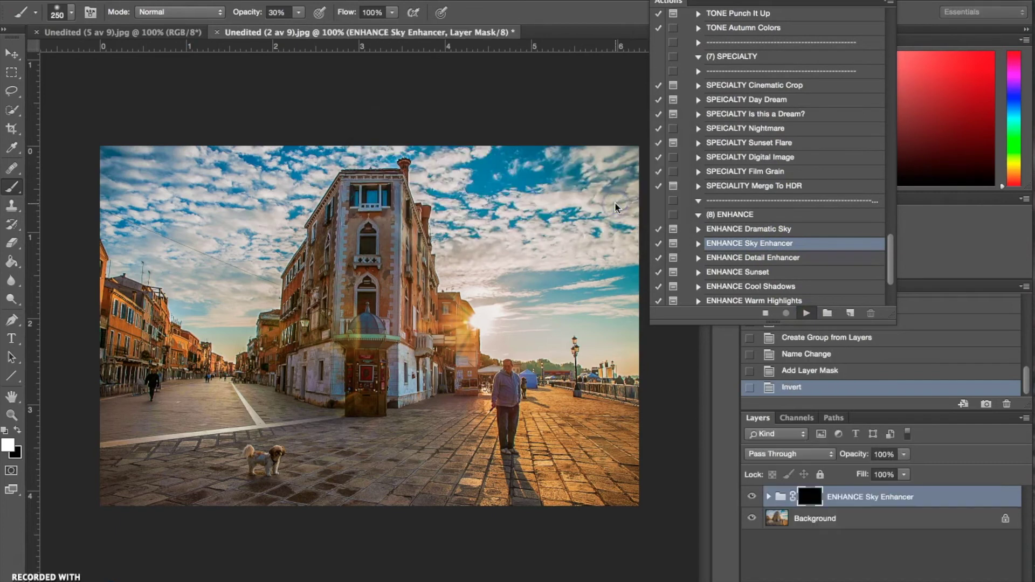
click(627, 209)
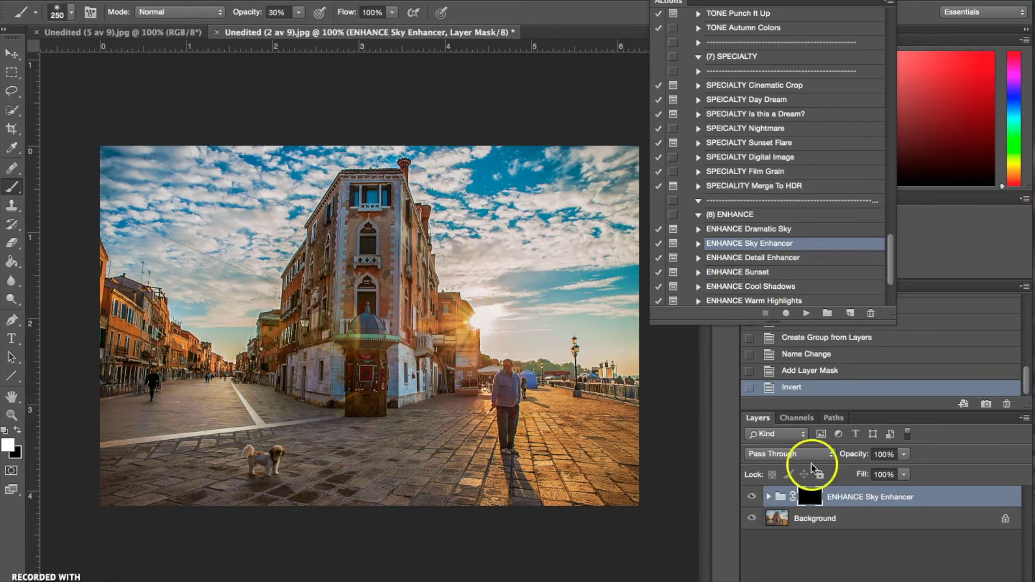
- Paint white over the sky on the ENHANCE Sky Enhancer layer mask with a 250-size brush at 30% opacity
click(811, 499)
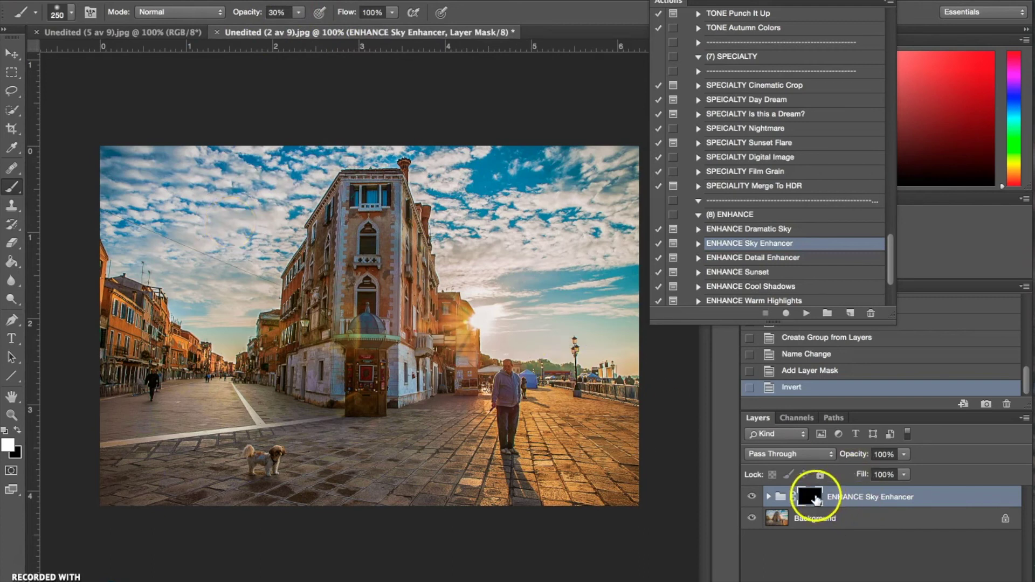
mouse_move(530, 207)
mouse_down()
mouse_move(469, 211)
mouse_move(578, 229)
mouse_move(612, 223)
mouse_move(618, 298)
mouse_move(540, 292)
mouse_up()
drag(377, 157, 197, 266)
mouse_move(130, 203)
mouse_down()
mouse_move(267, 168)
mouse_move(269, 291)
mouse_move(202, 183)
mouse_move(213, 294)
mouse_move(234, 327)
mouse_move(171, 223)
mouse_move(353, 179)
mouse_move(488, 177)
mouse_move(560, 204)
mouse_move(604, 285)
mouse_move(607, 188)
mouse_move(559, 214)
mouse_move(526, 354)
mouse_up()
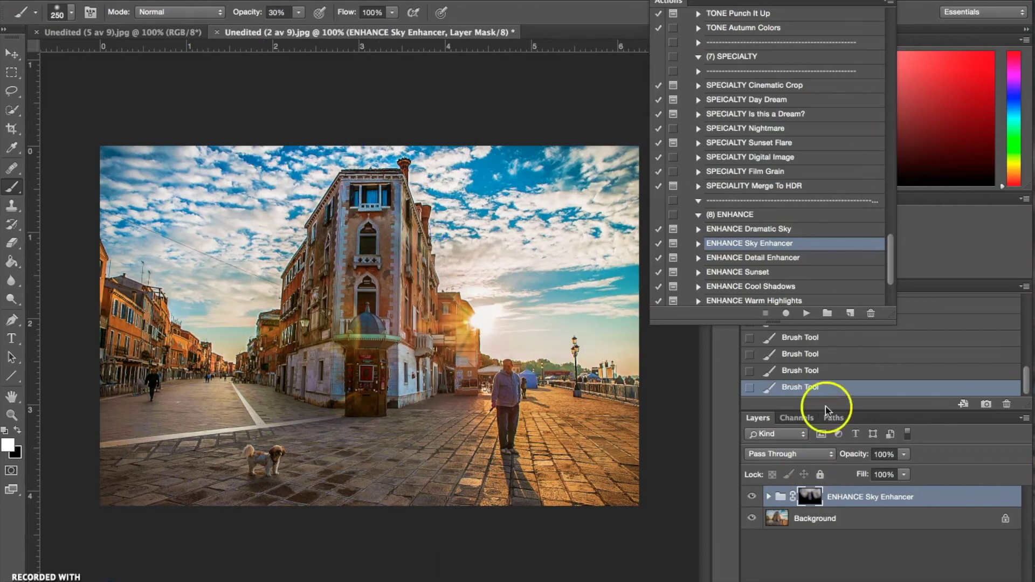
- Collapse the actions list and flatten the image with the sky enhancement
click(890, 3)
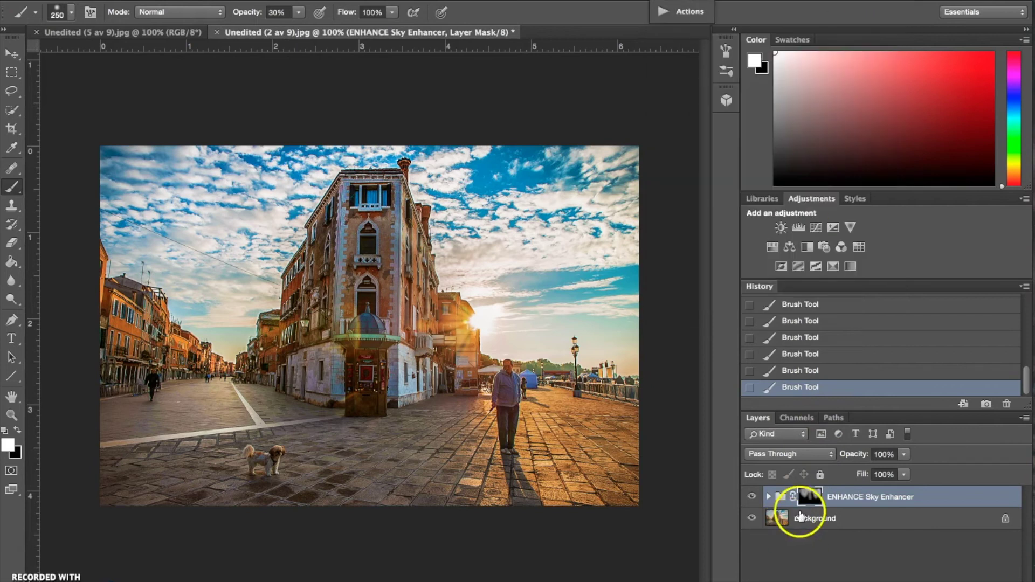
right_click(801, 518)
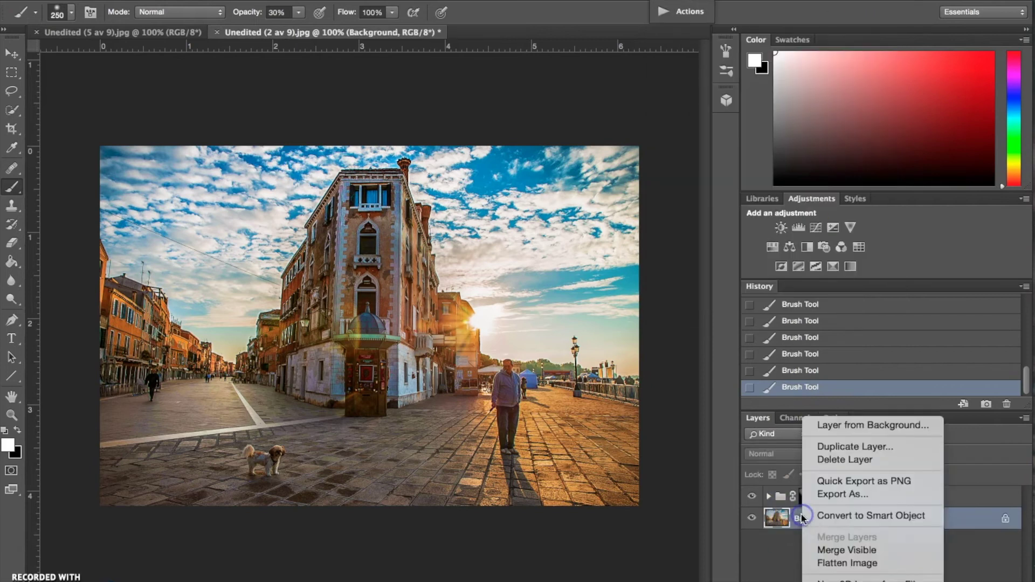
click(855, 564)
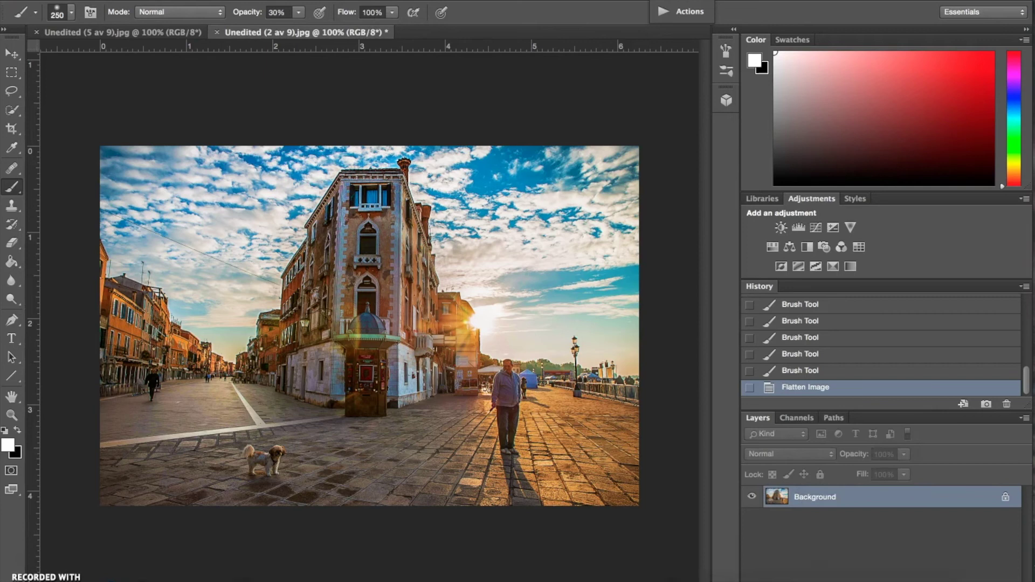
- Bring up the original unedited photo in the image viewer and arrange its window beside the edited version for comparison
click(888, 577)
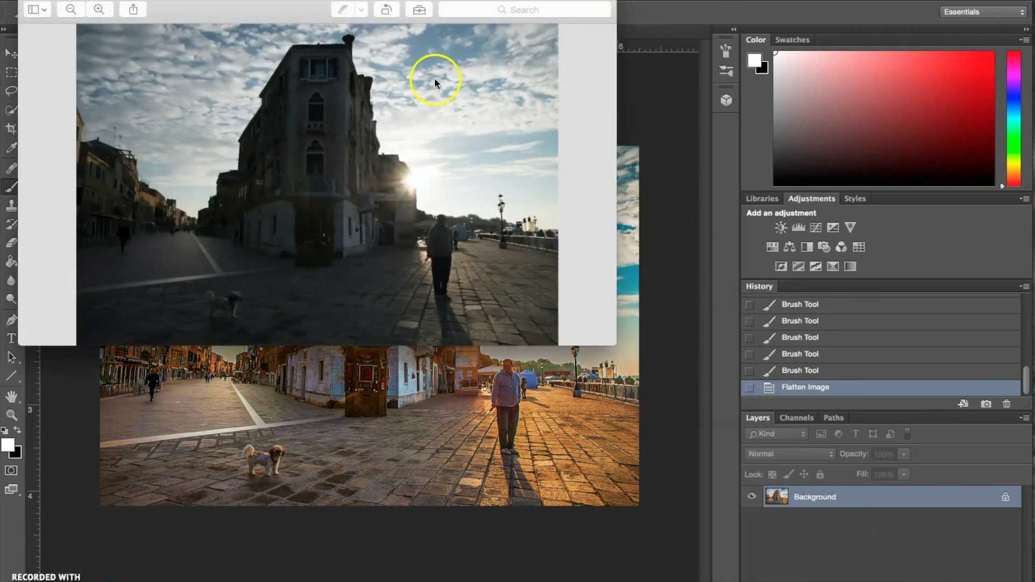
mouse_move(608, 328)
mouse_down()
mouse_move(539, 323)
mouse_move(607, 329)
mouse_up()
drag(520, 1, 946, 1)
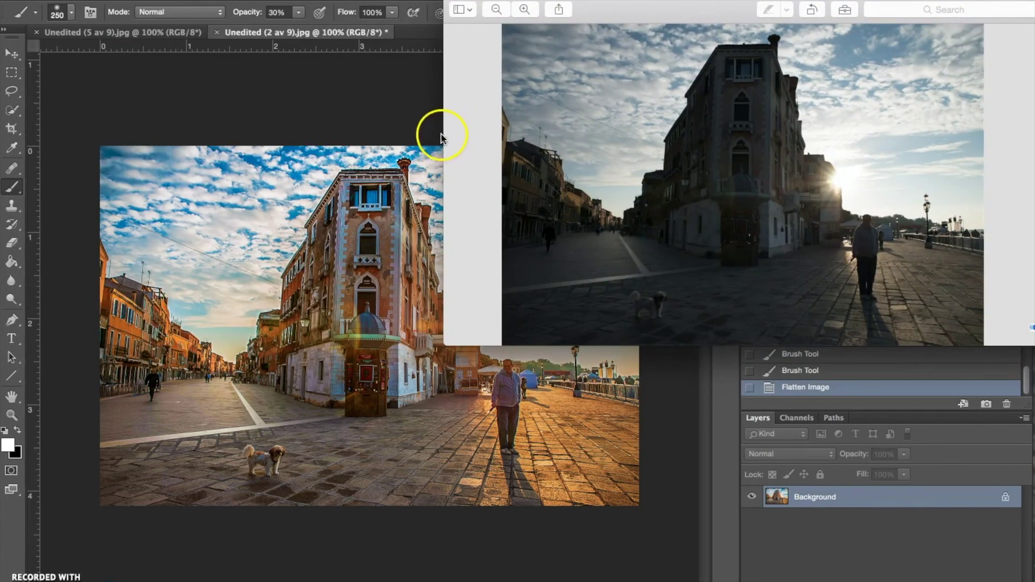
drag(445, 130, 578, 124)
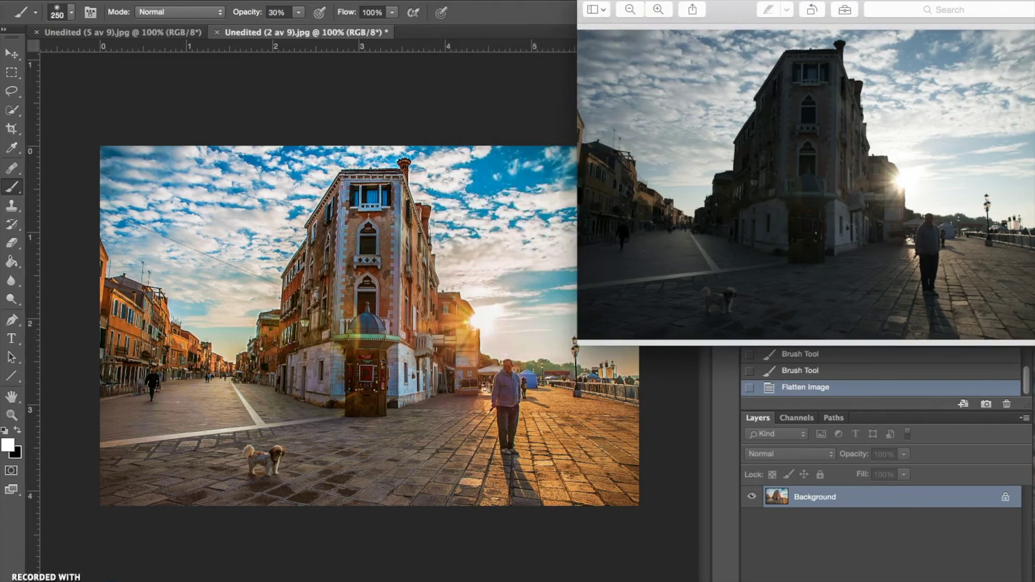
drag(717, 10, 673, 9)
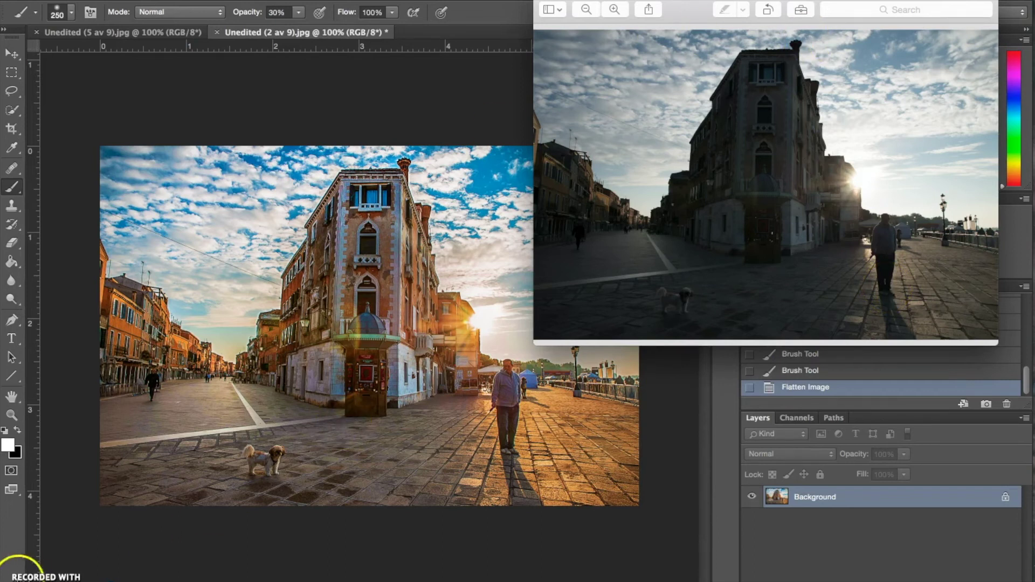
- Switch to Unedited (5 av 9).jpg and run the ALLINONE Golden Hour HDR action on it
click(30, 564)
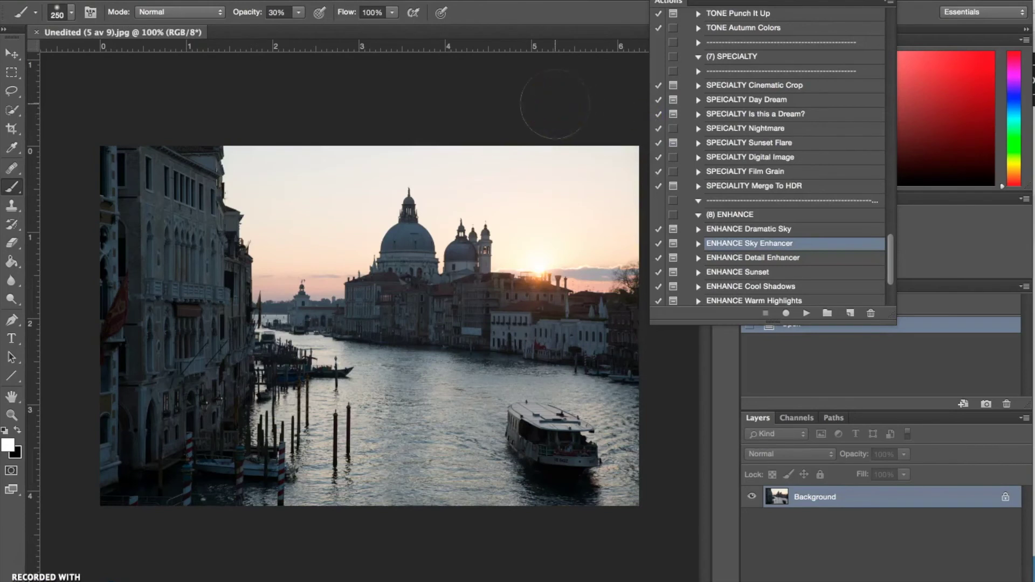
scroll(689, 185, up, 15)
click(684, 168)
scroll(684, 170, up, 5)
click(780, 87)
click(807, 313)
key(Return)
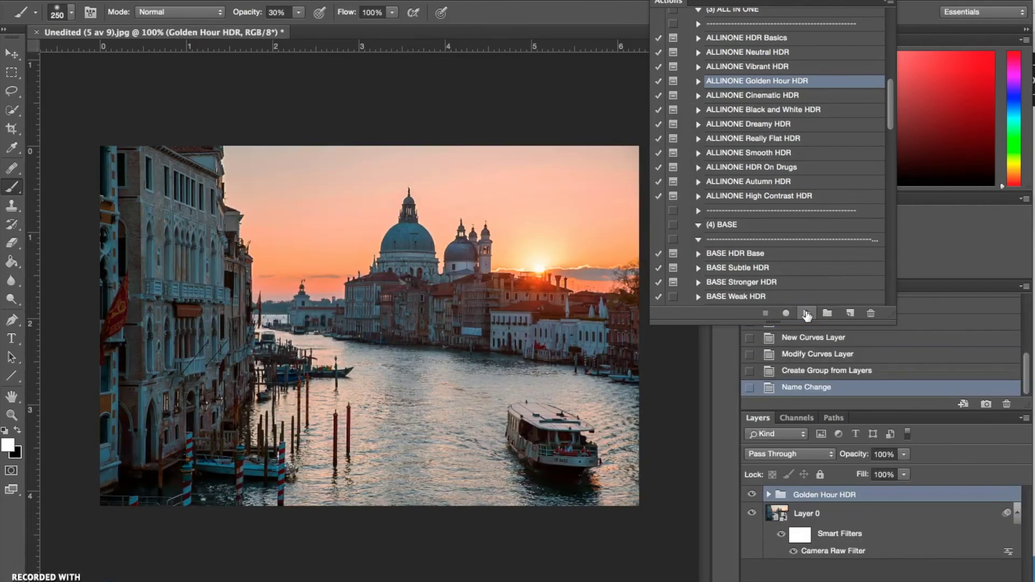
- Set the Golden Hour HDR group's opacity to 70% and flatten the image
click(887, 454)
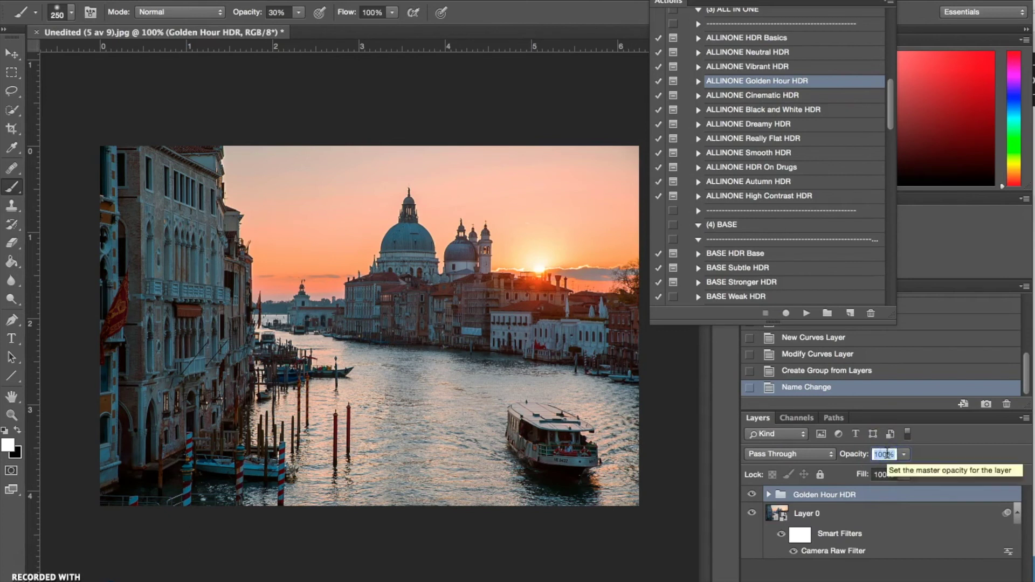
text(70)
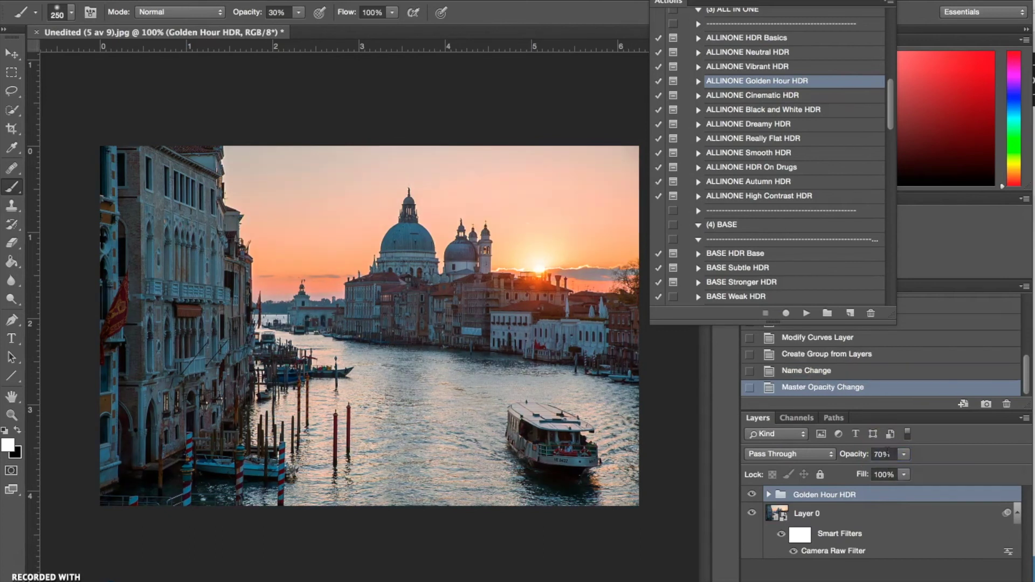
click(245, 1)
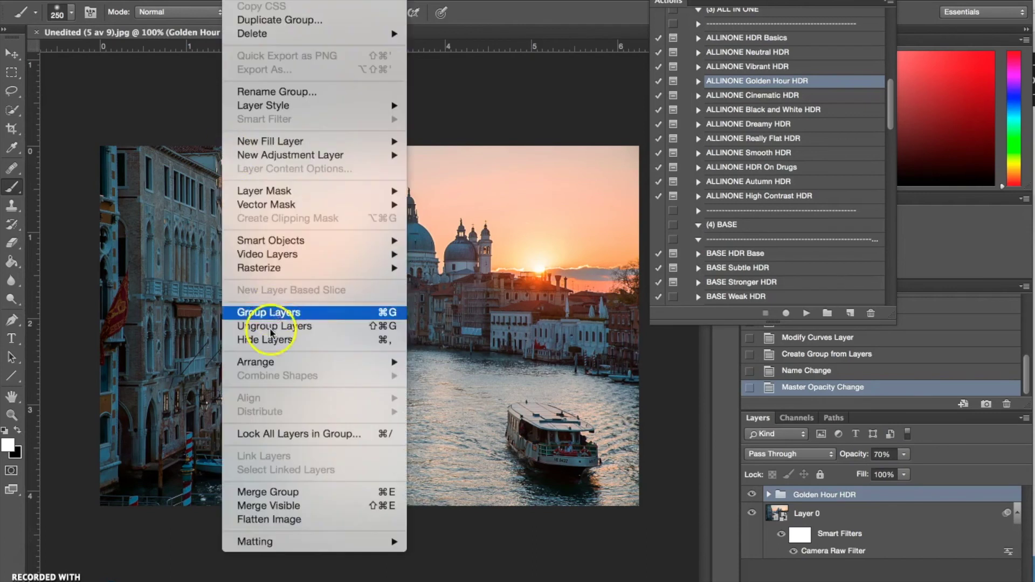
click(287, 520)
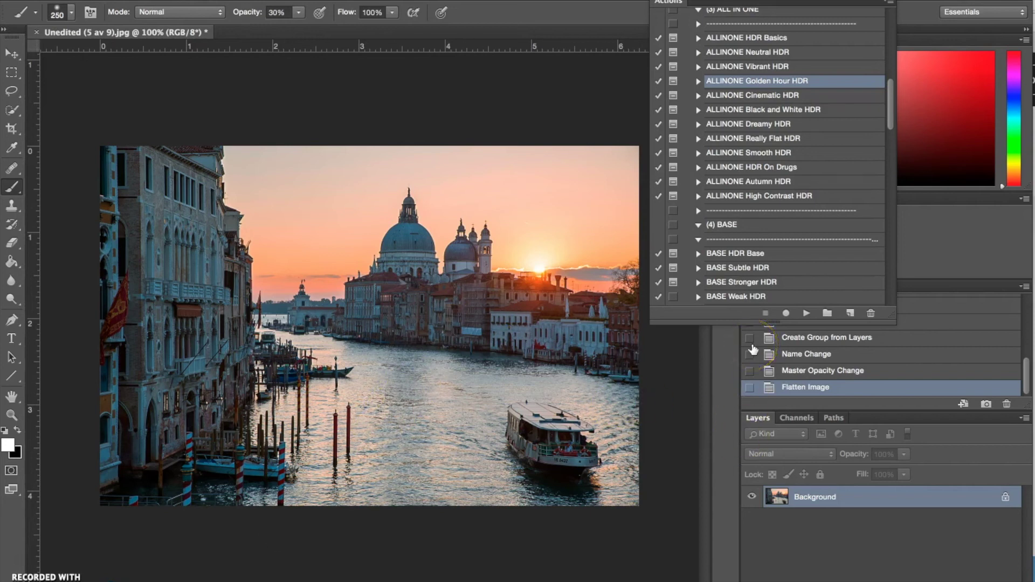
- Run the BASE Contrast and Clarity action on the flattened canal photo
scroll(736, 237, down, 5)
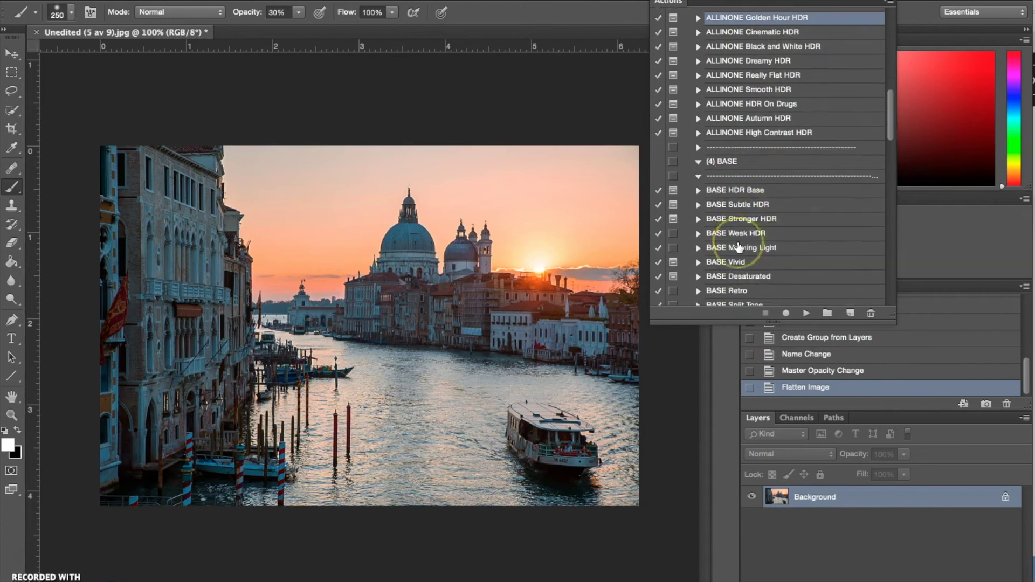
scroll(741, 231, down, 4)
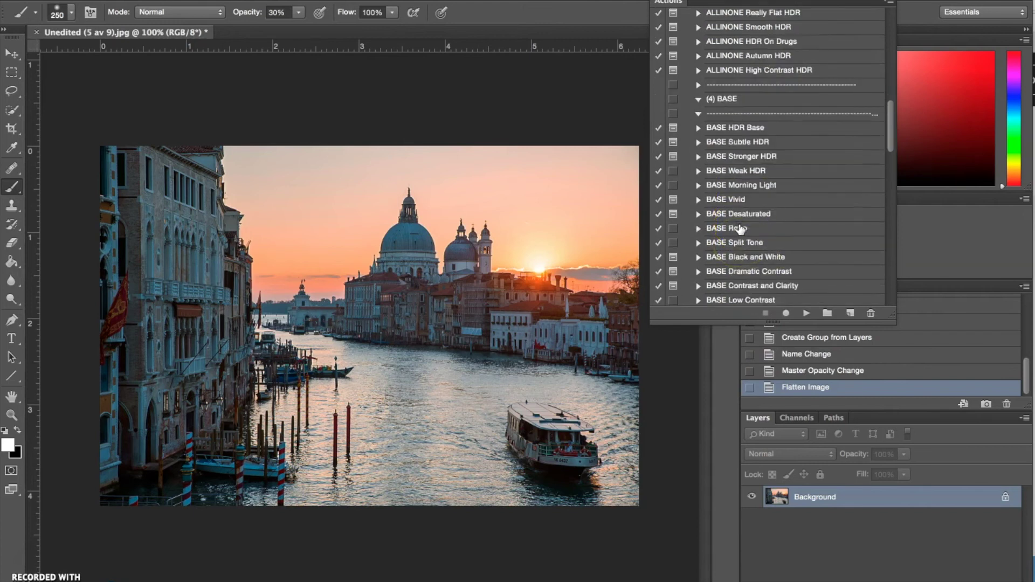
click(752, 265)
click(806, 313)
click(615, 207)
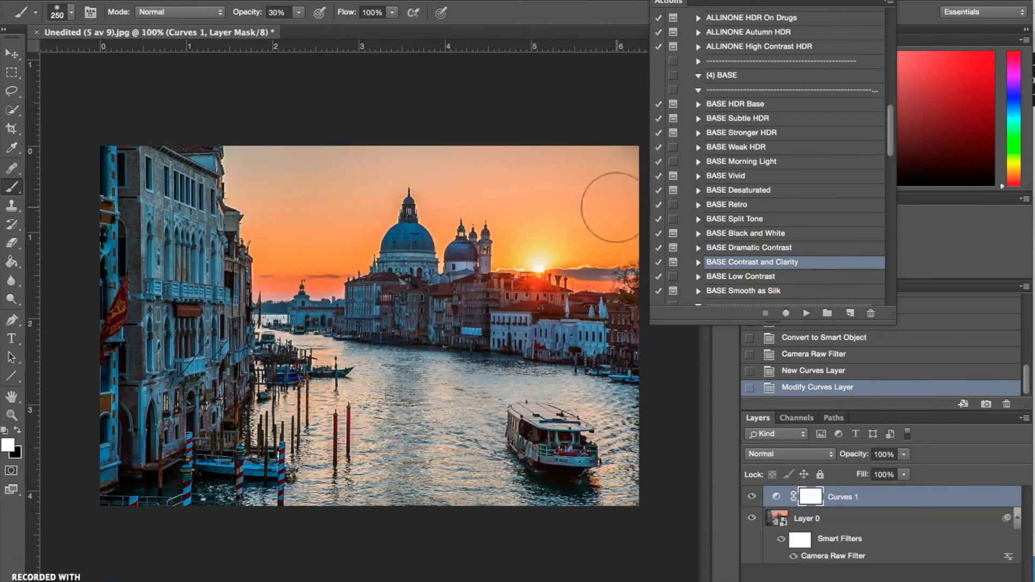
- Set the Curves 1 layer's opacity to 50%, compare the photo with and without it, and flatten the image
click(884, 455)
text(50)
key(Return)
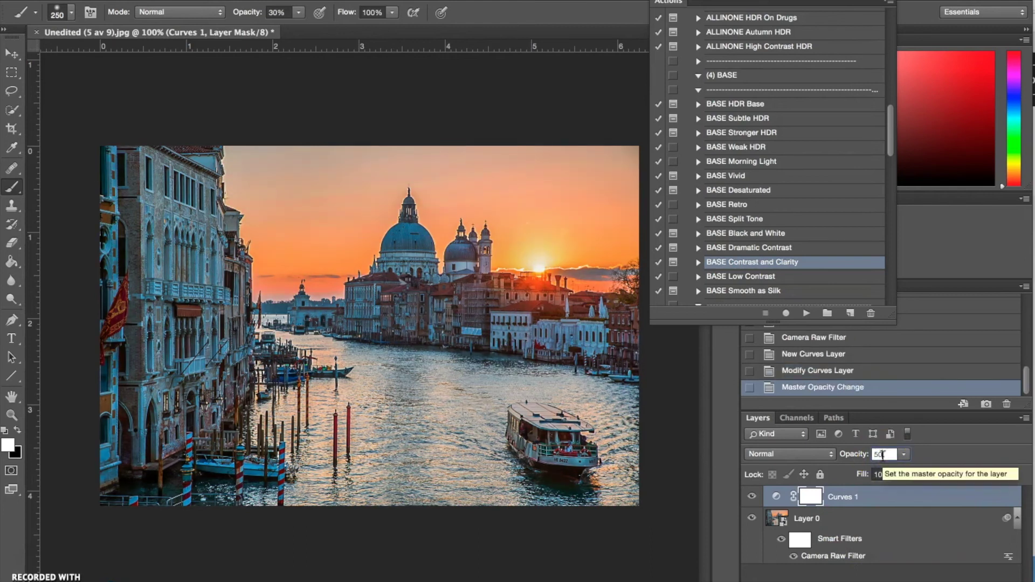
click(752, 496)
click(751, 497)
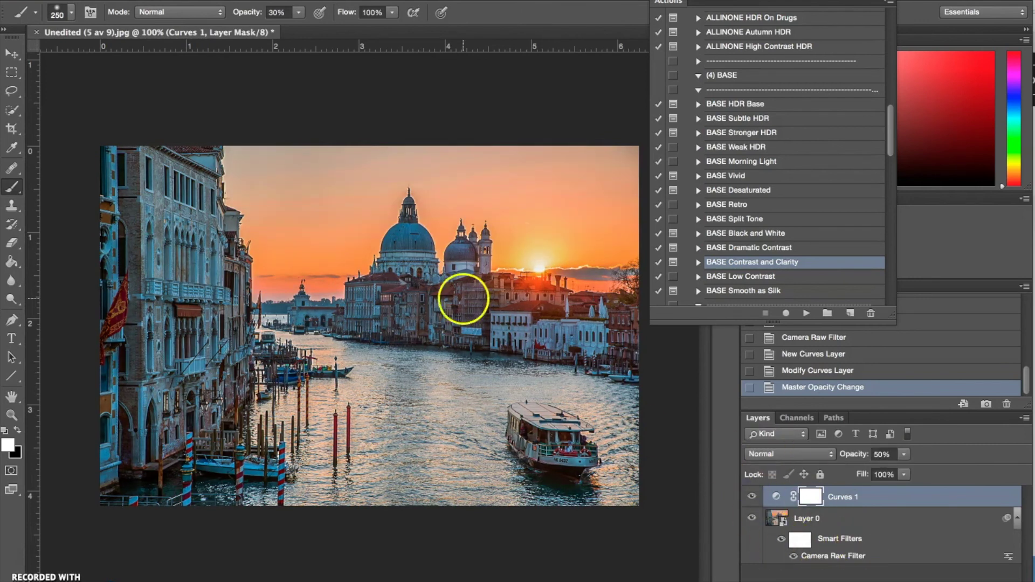
click(313, 0)
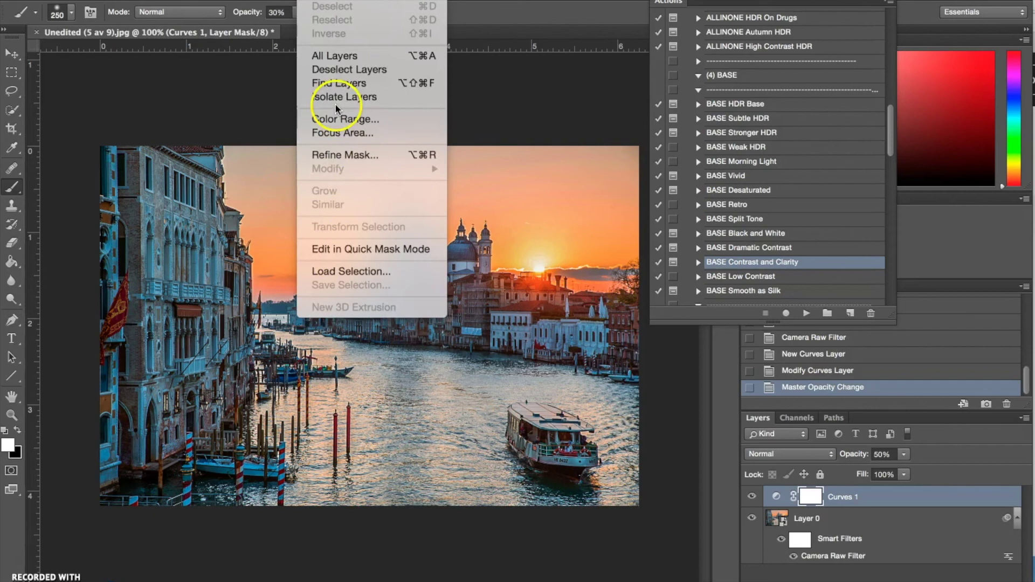
mouse_move(281, 0)
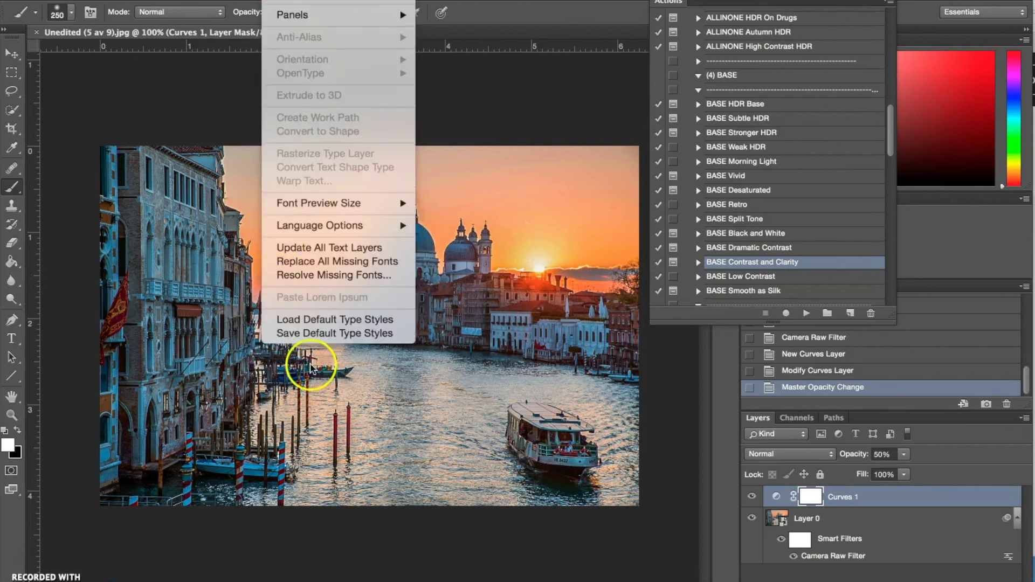
mouse_move(243, 0)
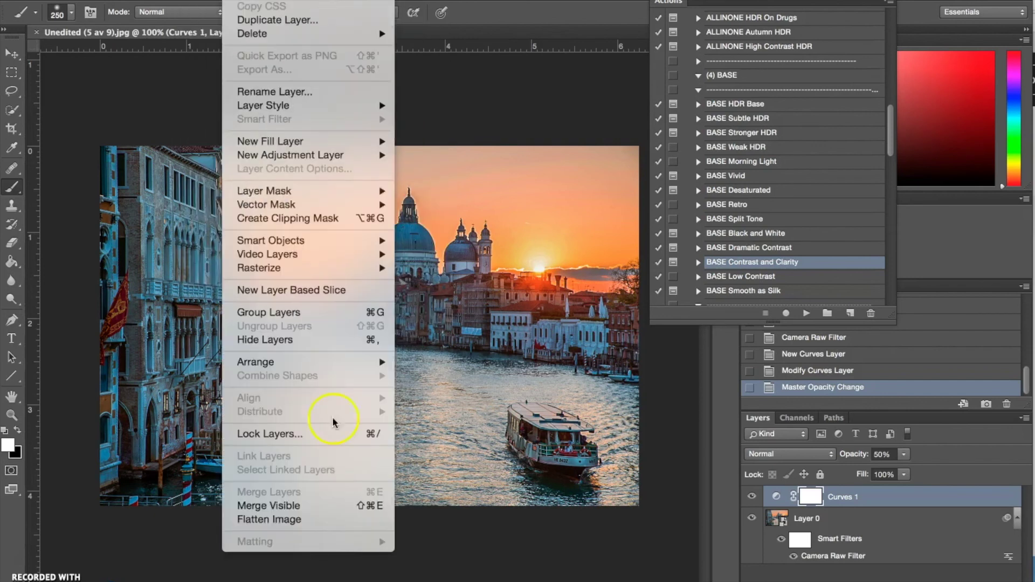
click(329, 520)
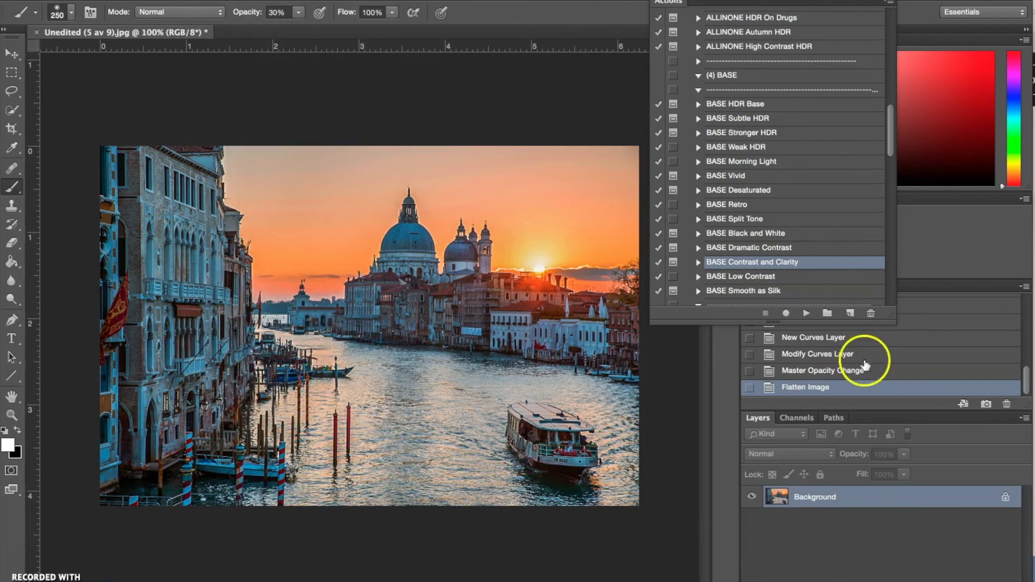
- Run the TONE Sunset Colors action on the canal photo and set its group's opacity to 30%
scroll(727, 161, down, 10)
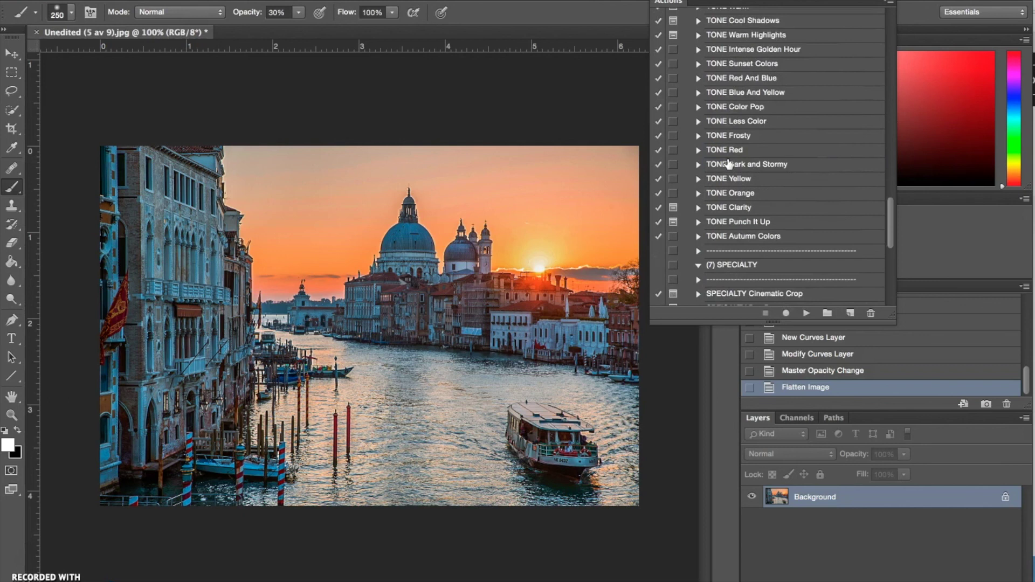
scroll(728, 164, up, 4)
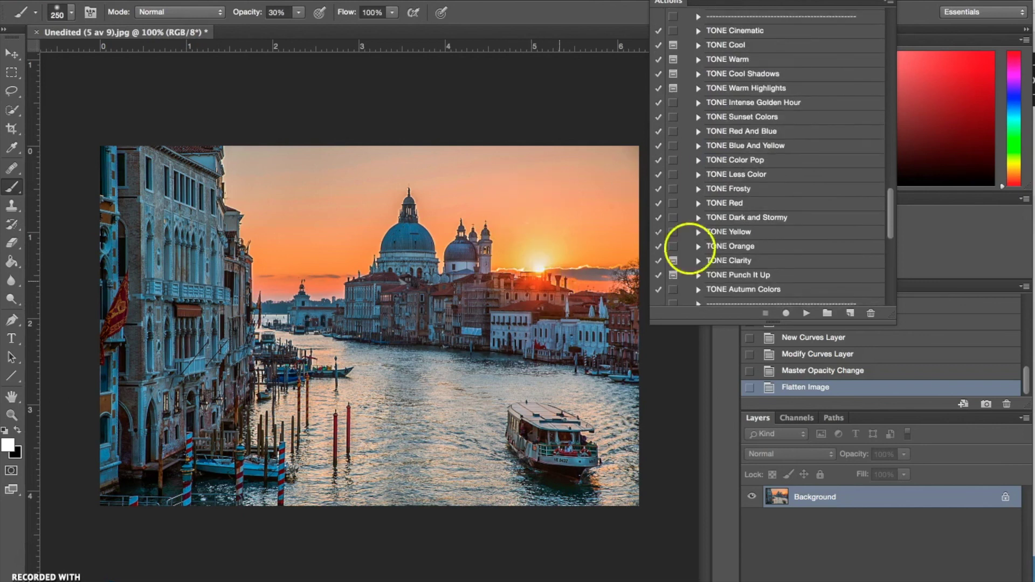
click(747, 117)
click(807, 314)
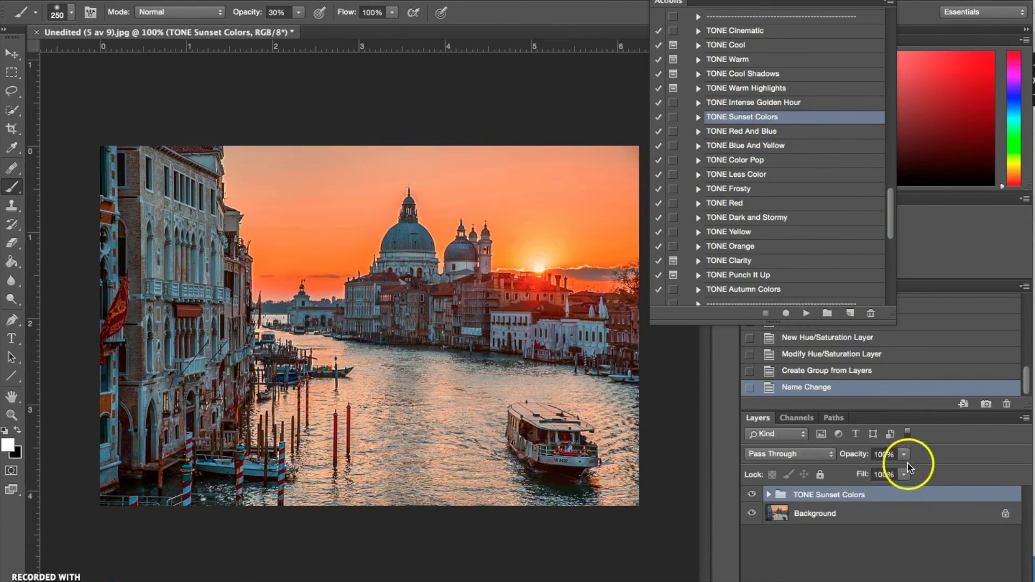
click(888, 455)
text(30)
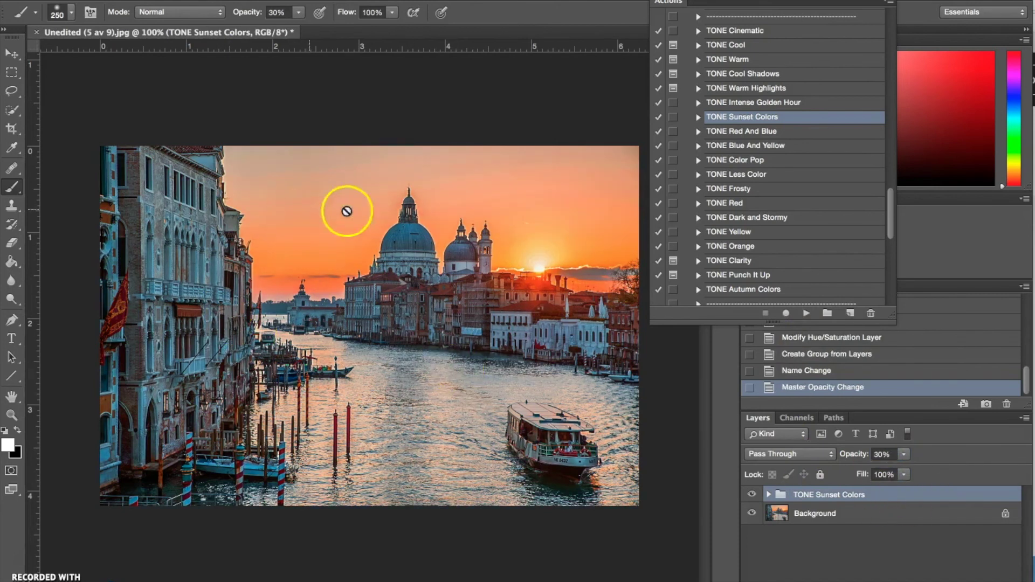
- In the TONE Sunset Colors group's Hue/Saturation 1 layer, set the Reds saturation to +2
click(769, 495)
scroll(890, 561, down, 2)
scroll(889, 558, up, 2)
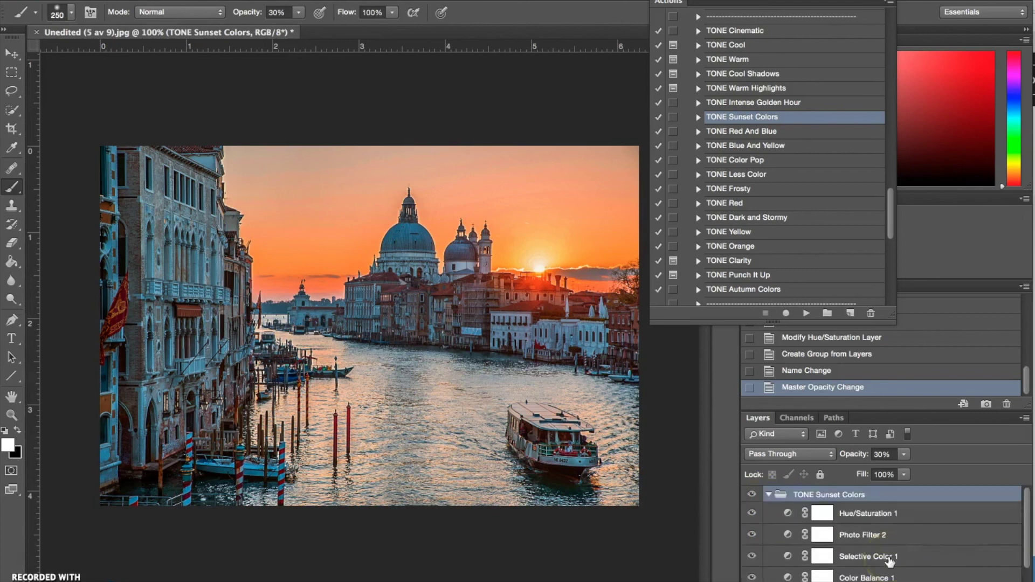
click(784, 515)
click(785, 515)
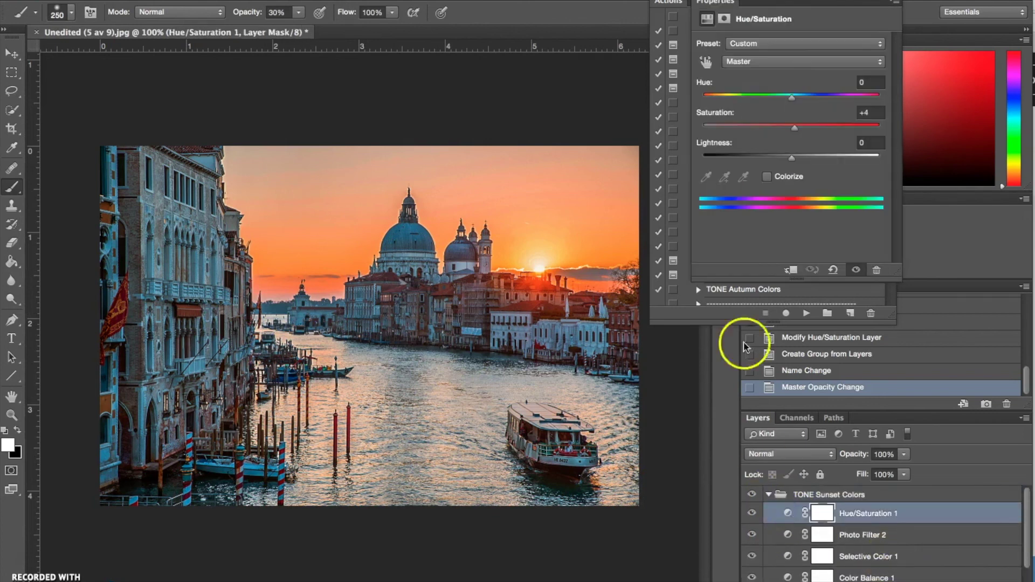
click(777, 62)
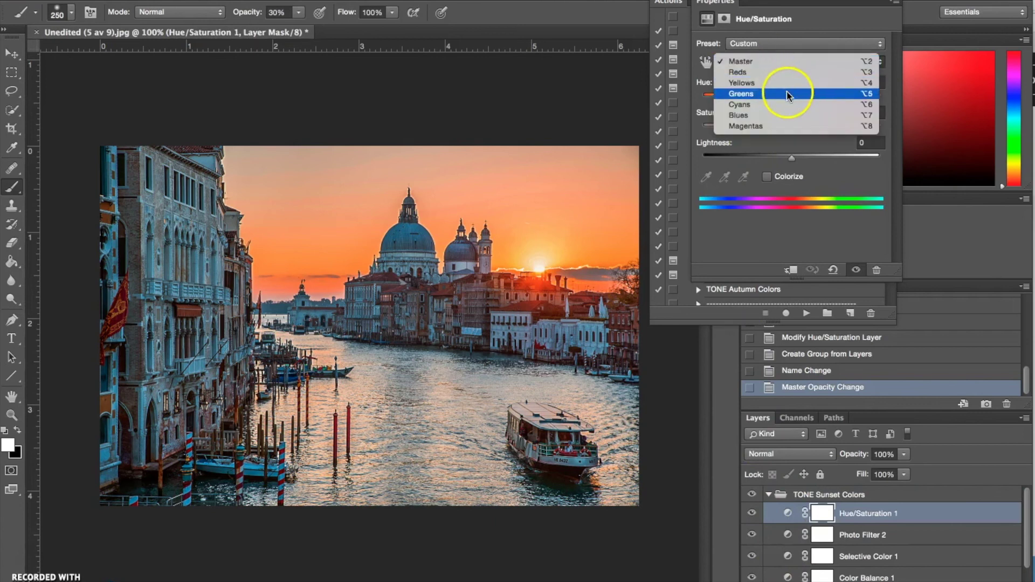
click(782, 73)
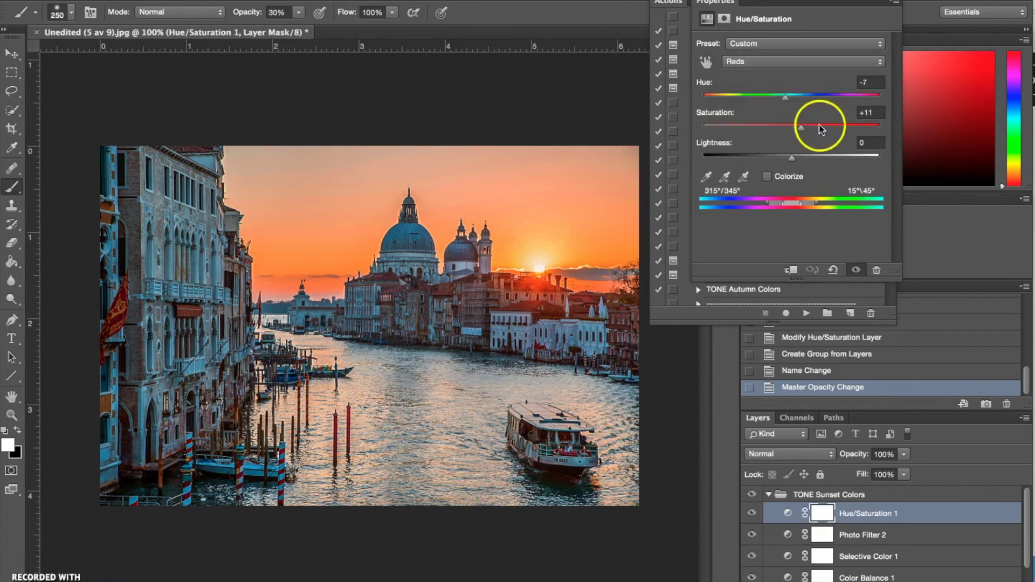
click(799, 128)
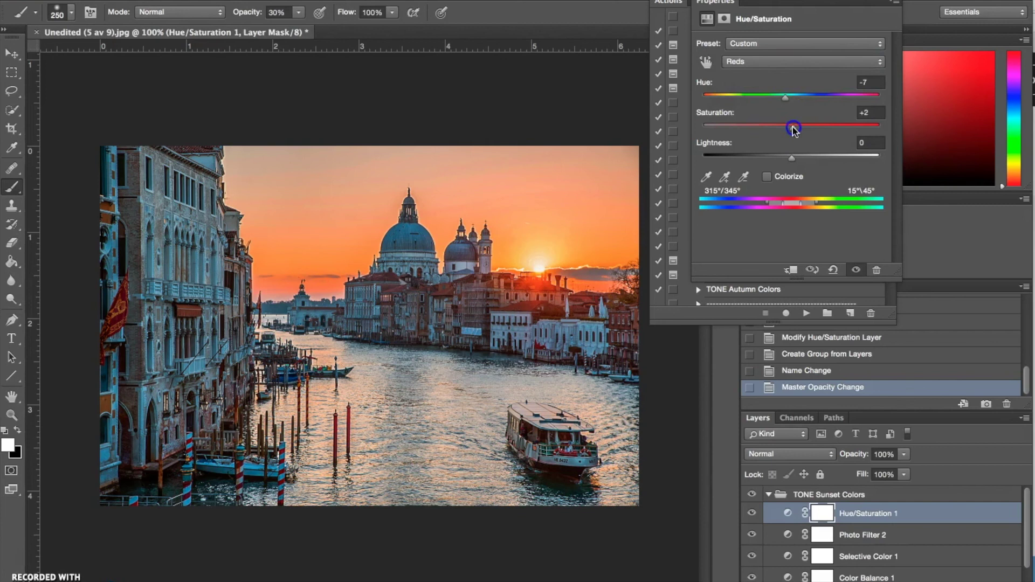
- Set the Yellows saturation of the Hue/Saturation 1 layer to -9 and close its properties
click(745, 63)
click(763, 76)
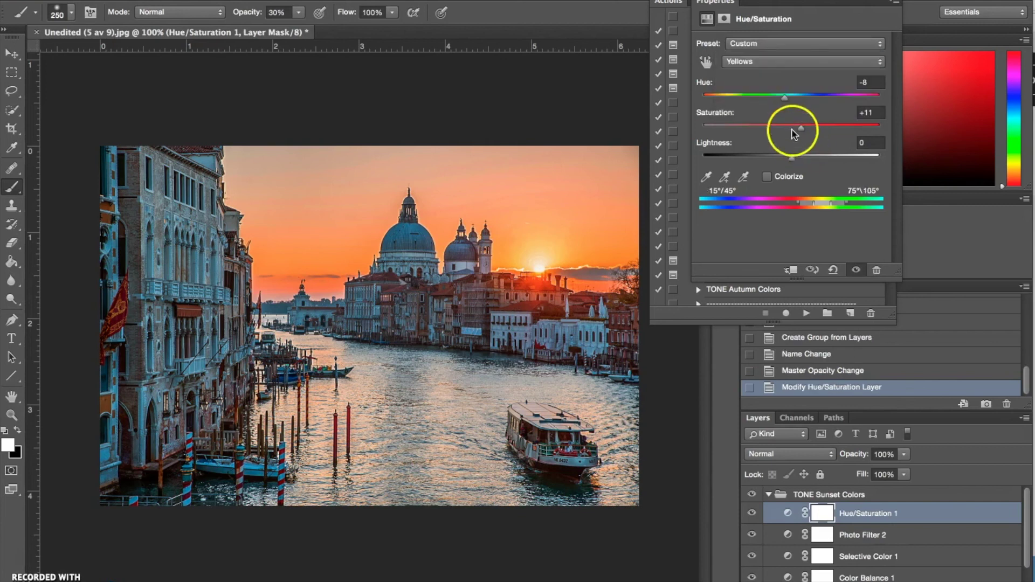
mouse_move(804, 126)
mouse_down()
mouse_move(772, 127)
mouse_move(785, 126)
mouse_up()
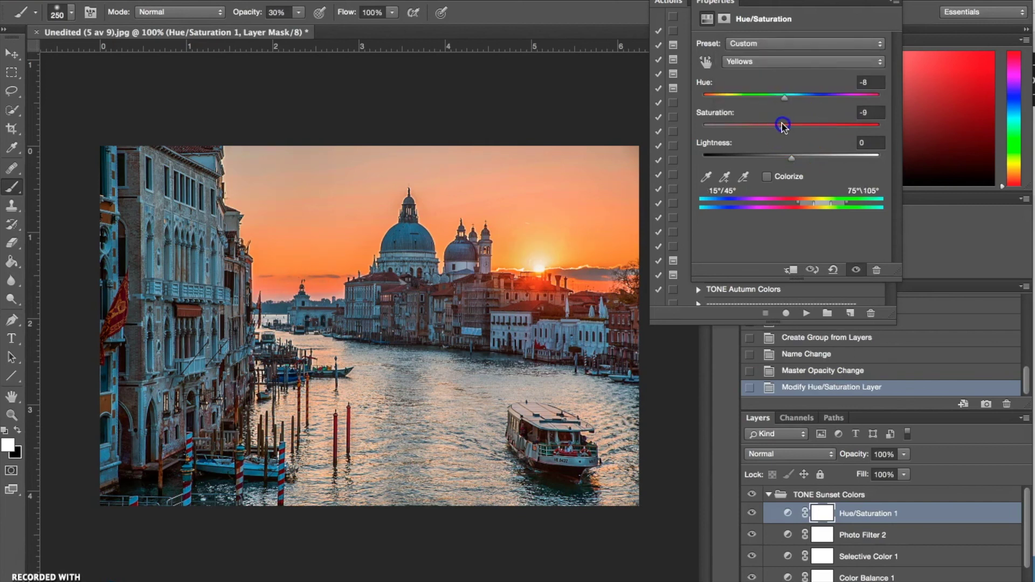
click(852, 467)
- Compare the photo with and without the TONE Sunset Colors group, and flatten the image
click(751, 494)
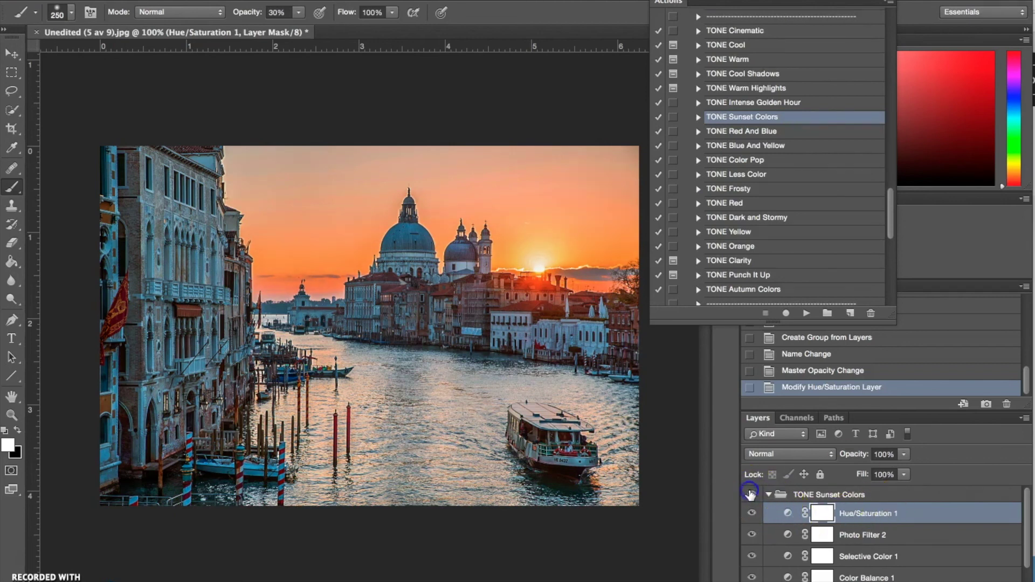
click(232, 0)
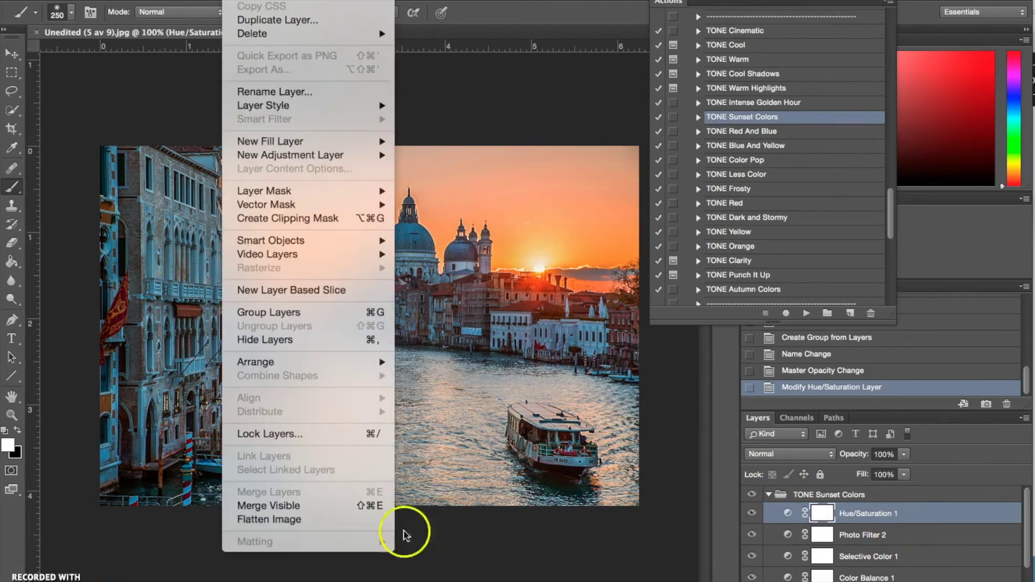
click(353, 519)
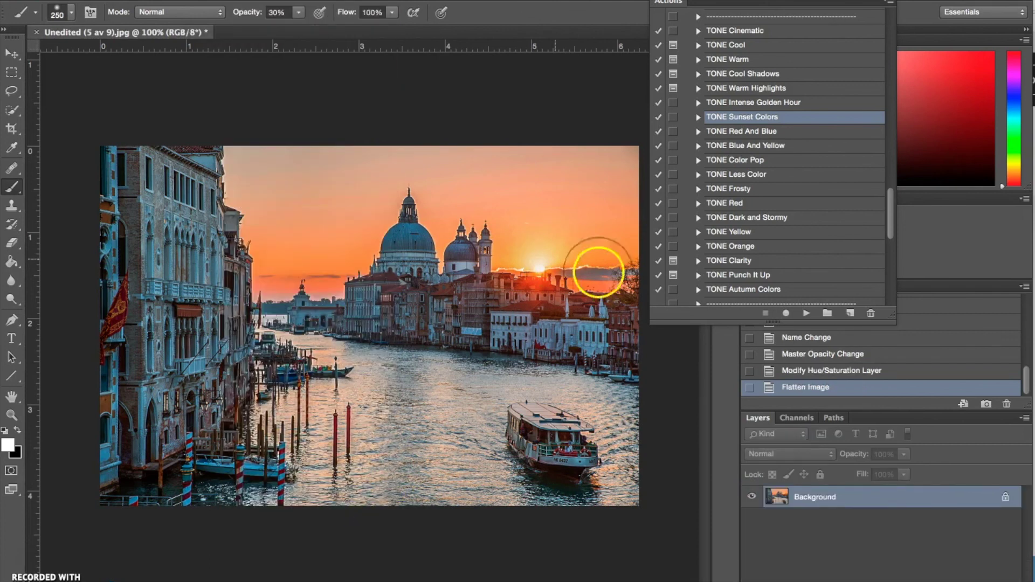
- Run the TONE Yellow action on the flattened photo and set its group's opacity to 20%
click(741, 232)
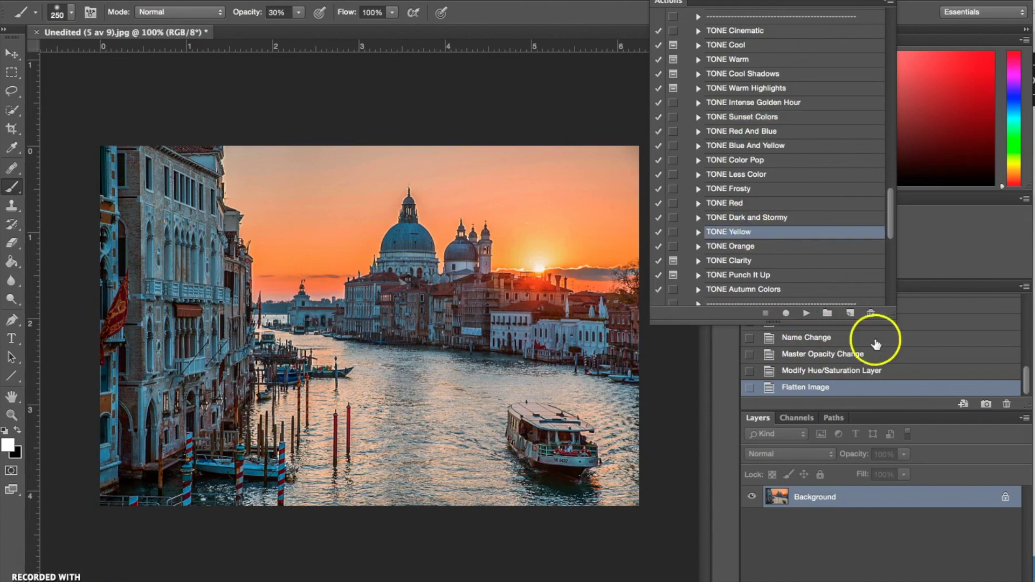
click(806, 313)
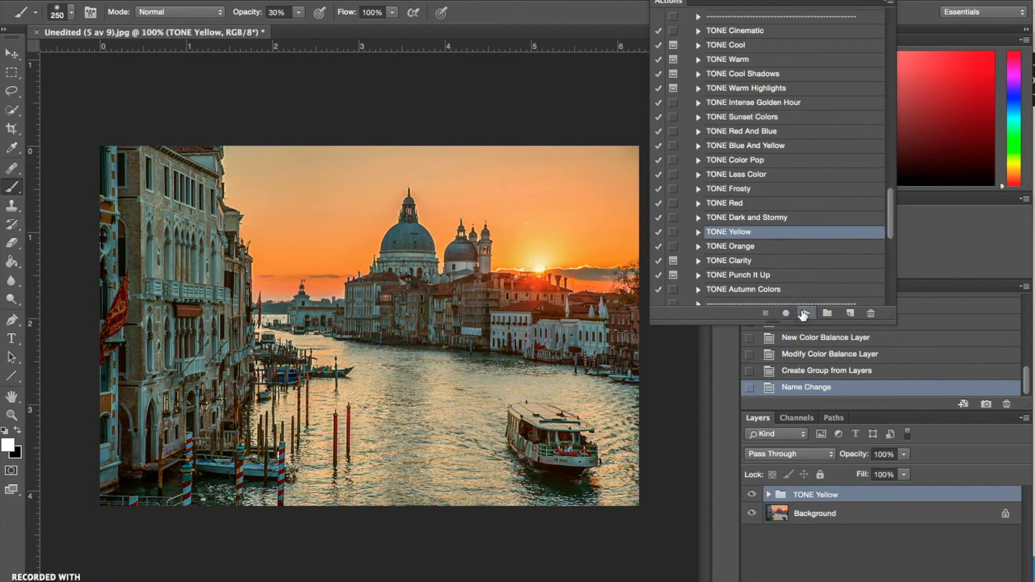
click(884, 455)
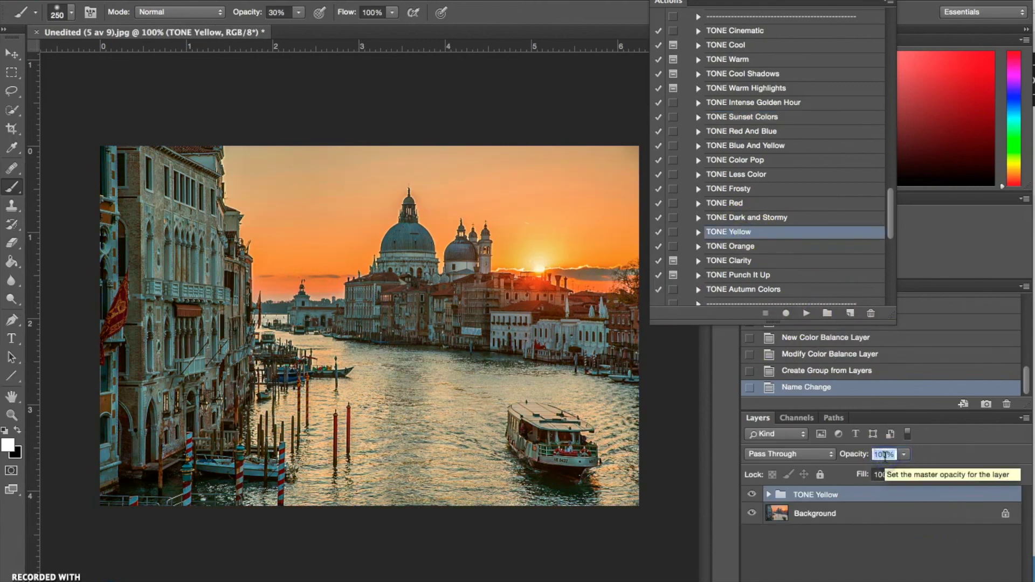
text(20)
key(Return)
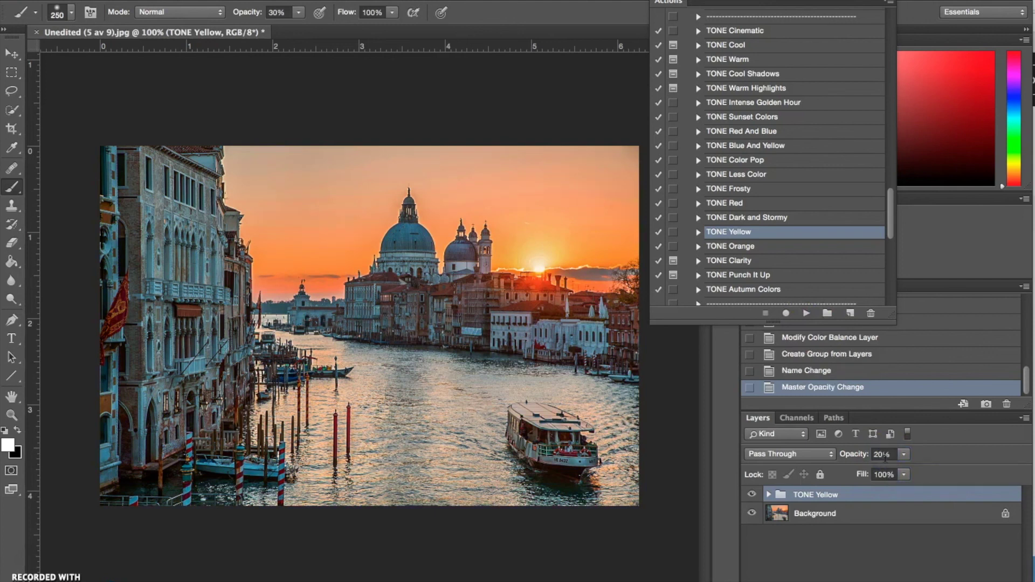
- Flatten the TONE Yellow group into the Background layer
click(879, 454)
click(1014, 558)
right_click(816, 515)
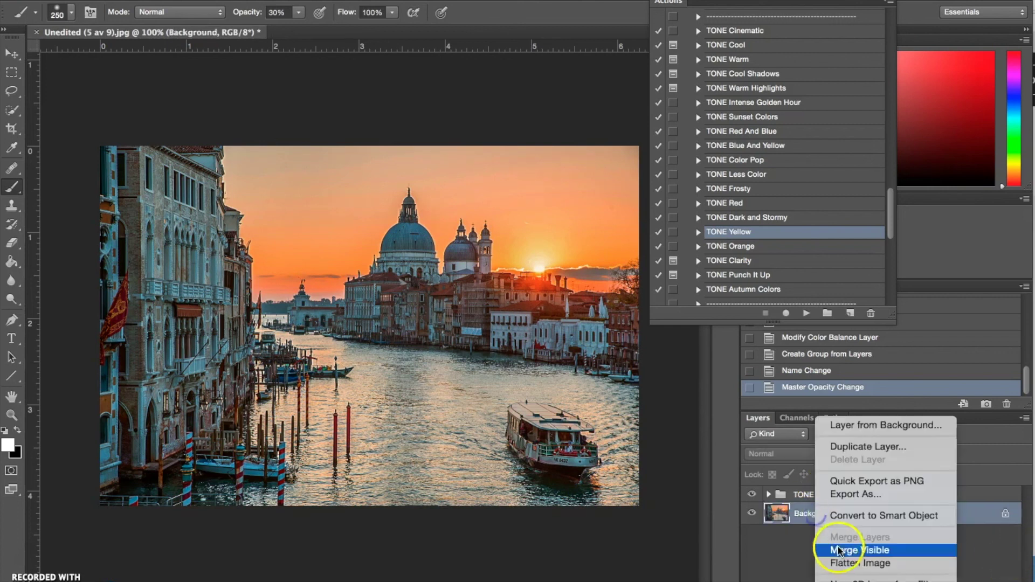
click(873, 562)
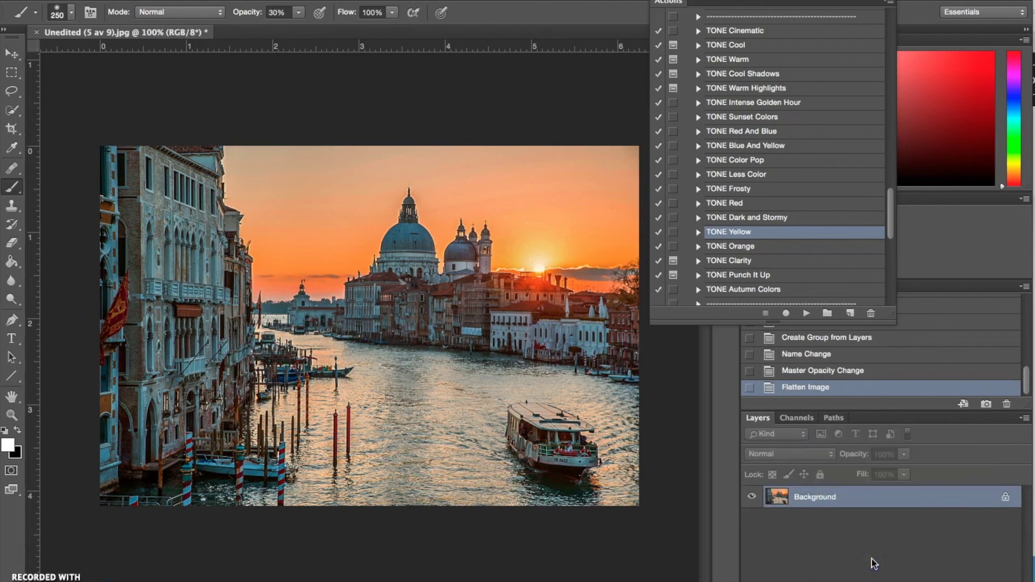
- Run the SPECIALTY Sunset Flare action on the flattened photo and dismiss the transform error
scroll(747, 242, down, 10)
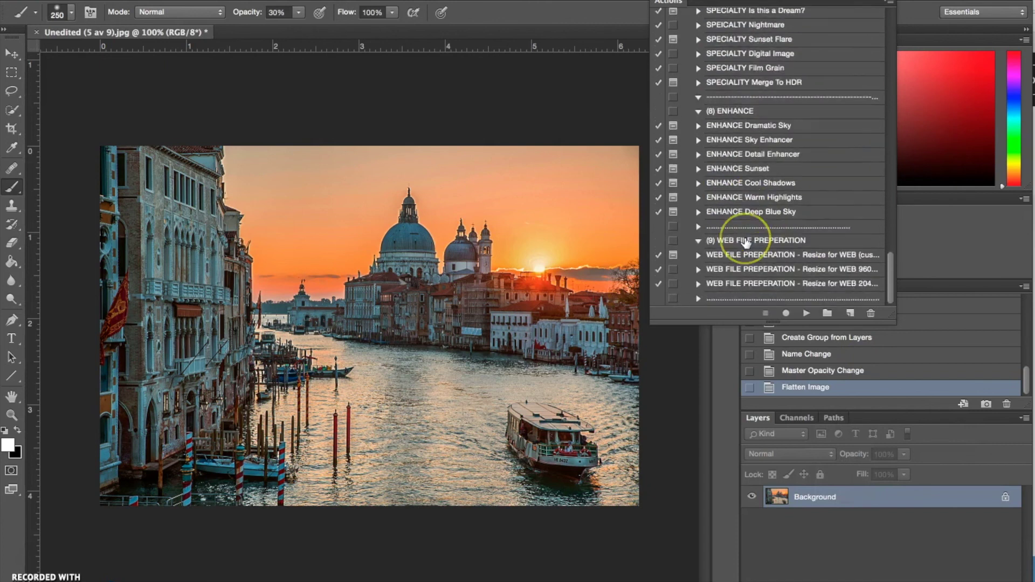
scroll(747, 244, up, 3)
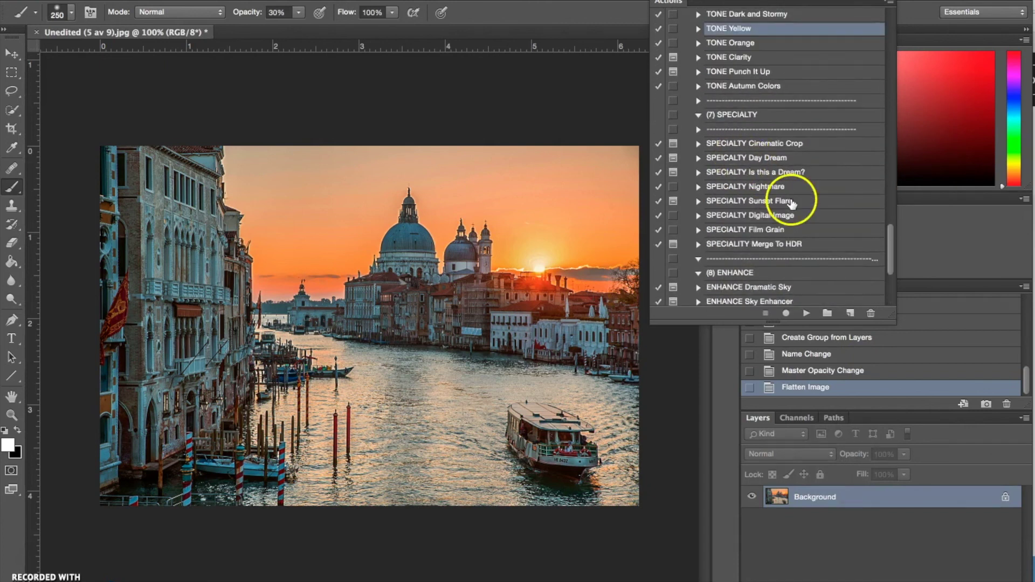
click(791, 201)
click(806, 314)
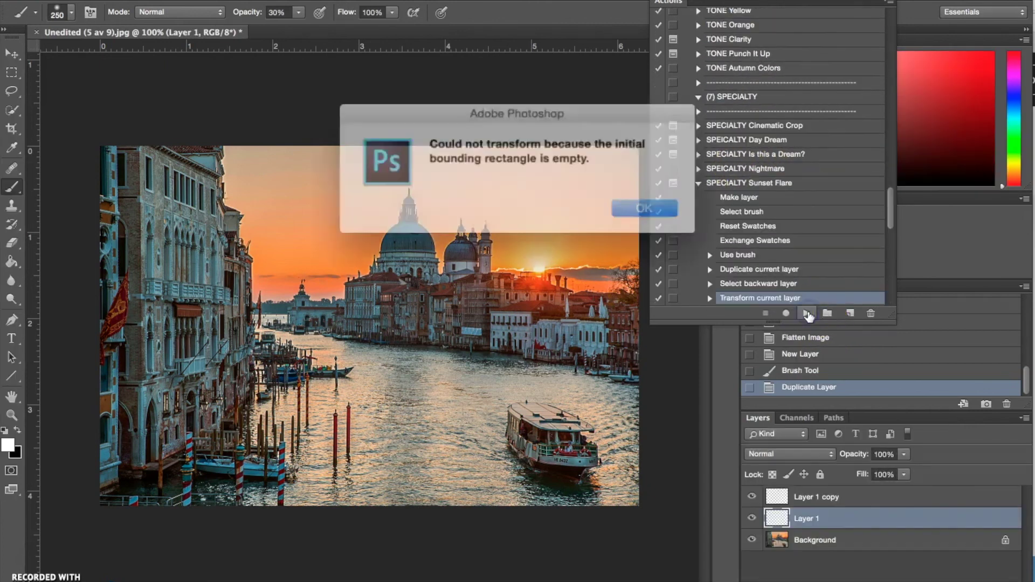
key(Return)
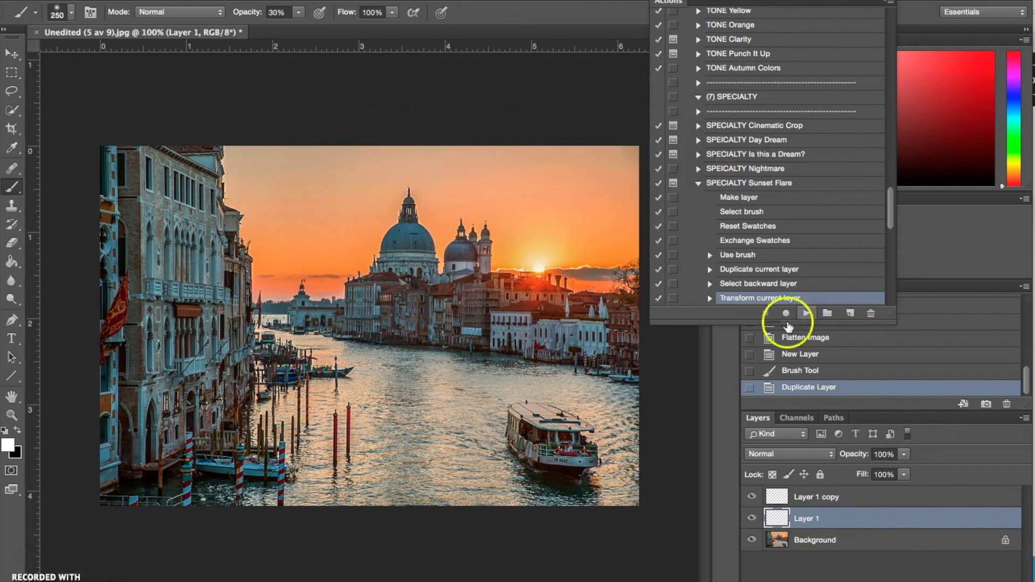
- Paint a soft white glow over the setting sun on Layer 1 with the 250-size brush at 30% opacity, redoing the stroke above the sun
click(541, 268)
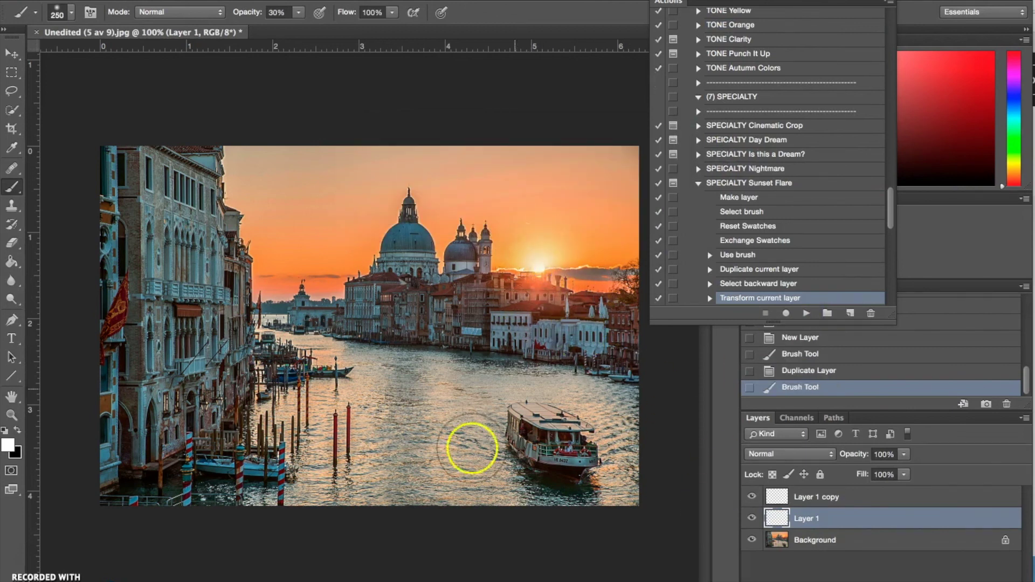
mouse_move(546, 245)
mouse_down()
mouse_move(583, 174)
mouse_move(562, 274)
mouse_move(607, 259)
mouse_move(449, 292)
mouse_move(537, 162)
mouse_move(577, 251)
mouse_up()
click(159, 0)
click(194, 19)
mouse_move(532, 241)
mouse_down()
mouse_move(486, 188)
mouse_move(588, 207)
mouse_move(549, 243)
mouse_move(595, 238)
mouse_move(523, 200)
mouse_move(557, 245)
mouse_up()
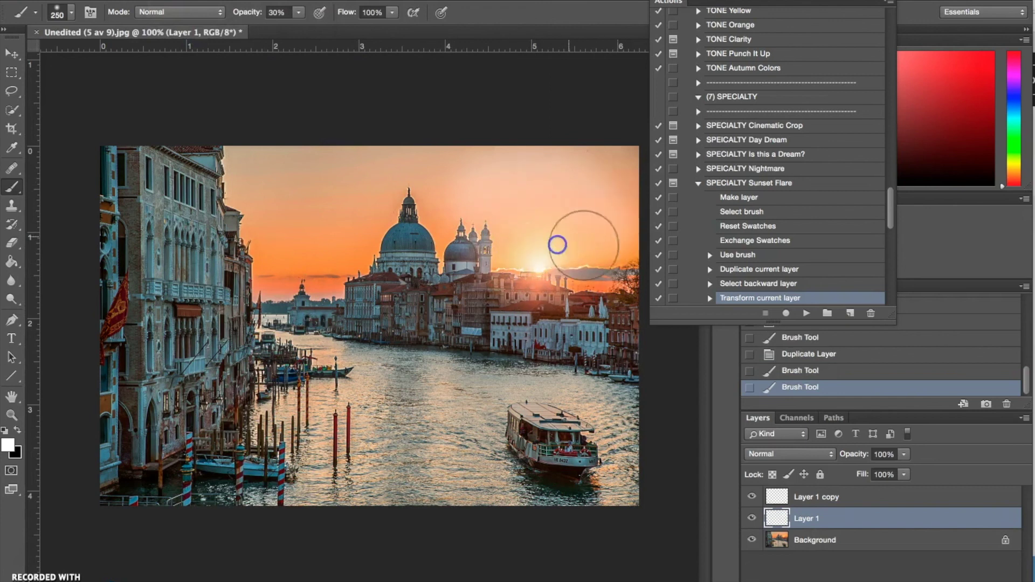
- Set the opacity of Layer 1, which holds the painted sun glow, to 50%
click(887, 457)
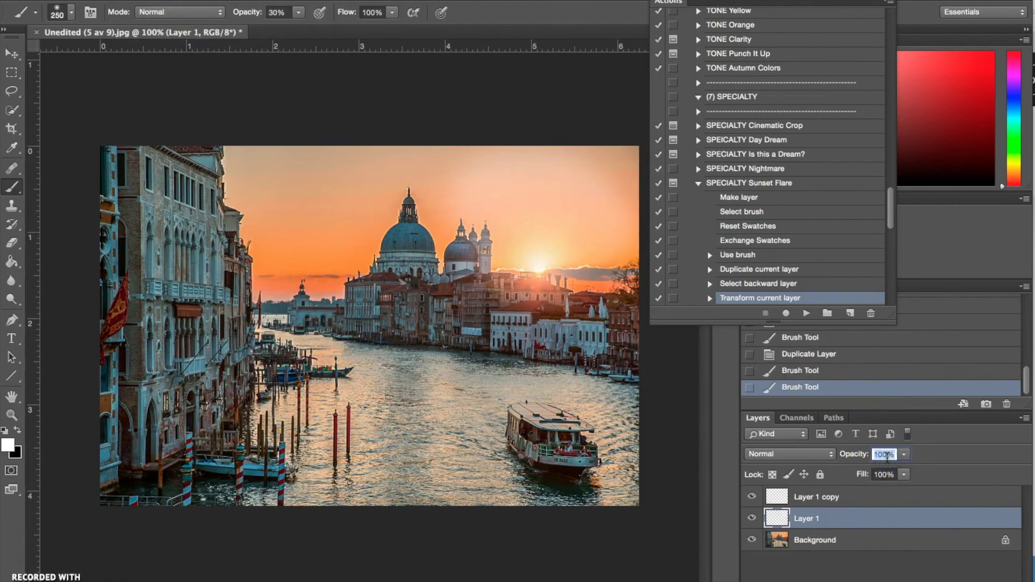
text(30)
key(BackSpace)
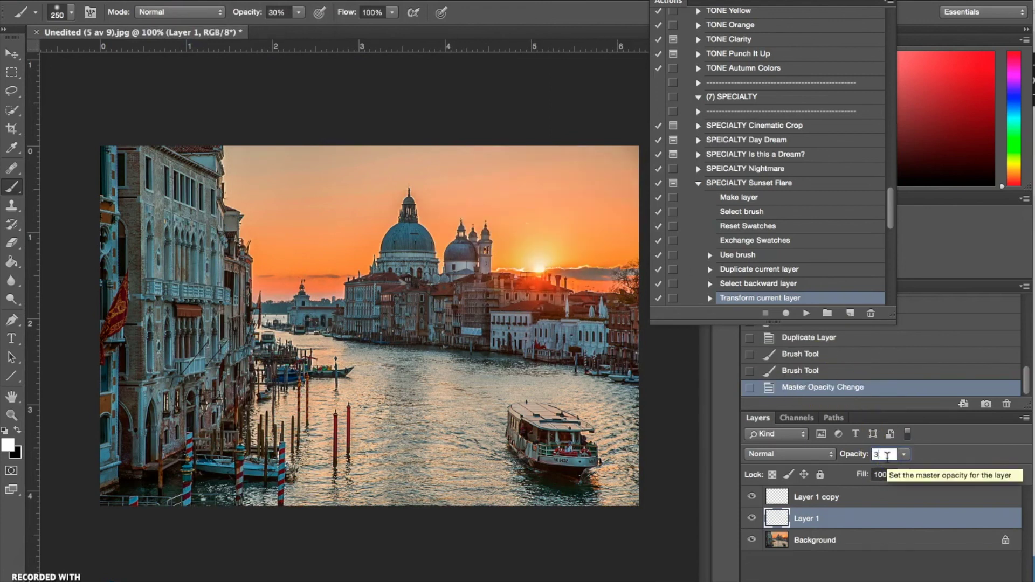
text(50)
key(Return)
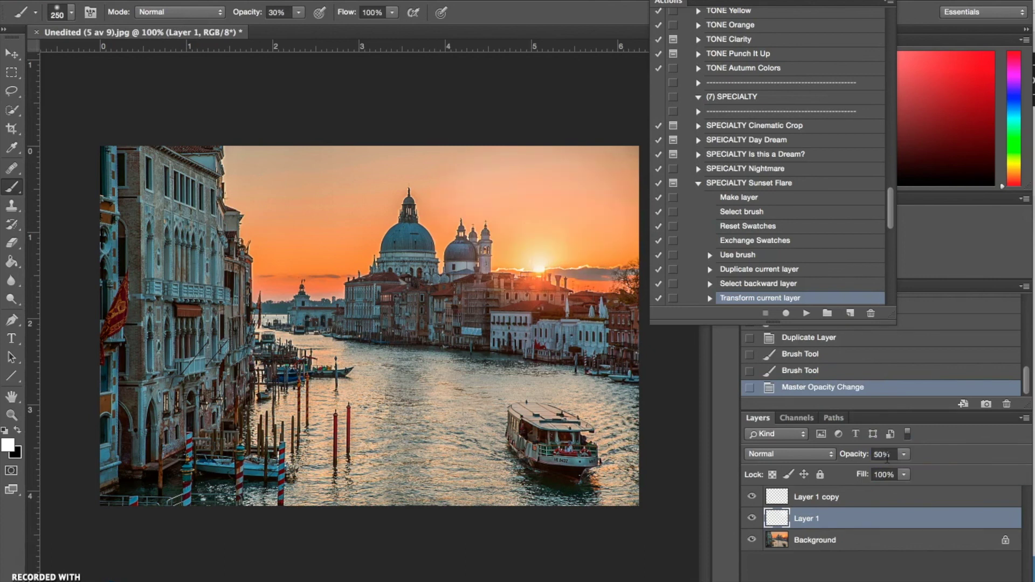
- Flatten the painted sun glow layers into the Background layer
right_click(797, 538)
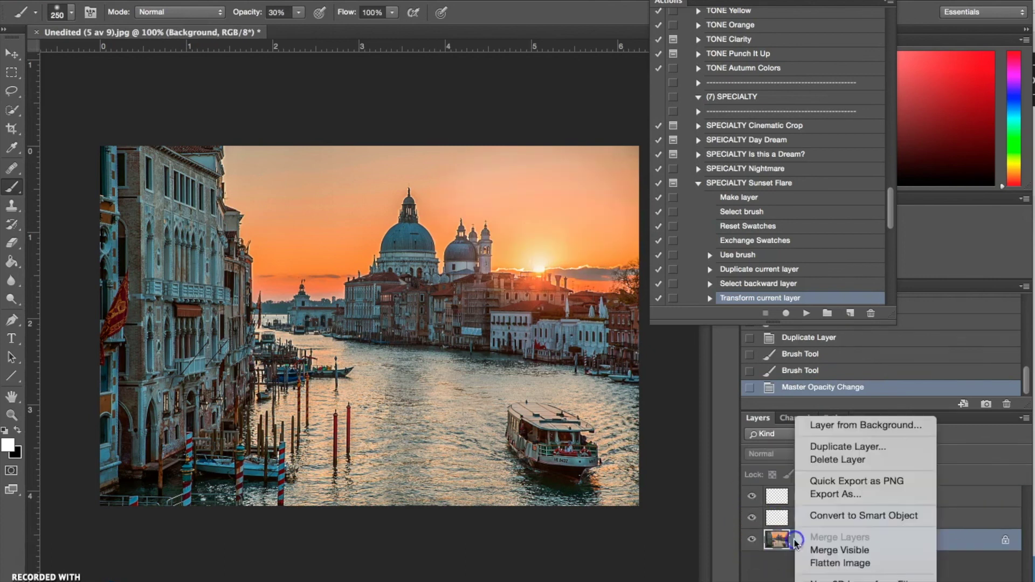
click(820, 564)
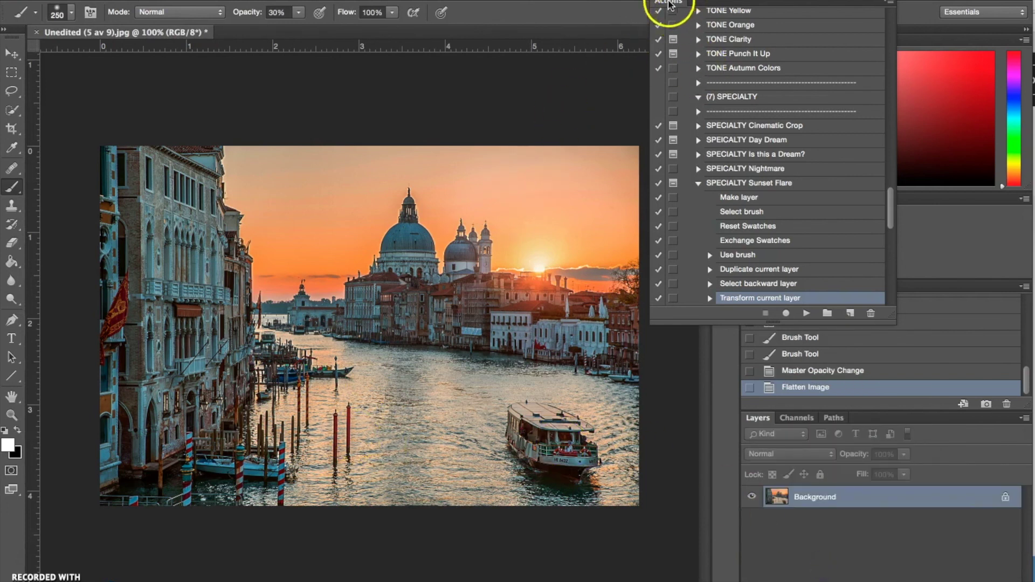
- Switch to Preview and bring up the original Unedited (5 av 9).jpg over the edited photo
click(34, 565)
click(667, 553)
double_click(888, 562)
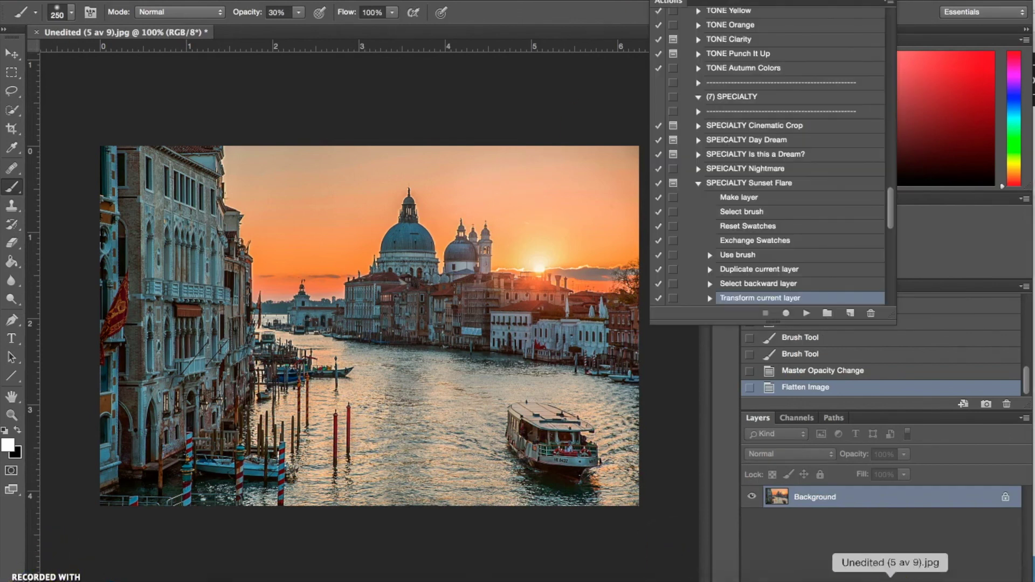
drag(51, 4, 556, 5)
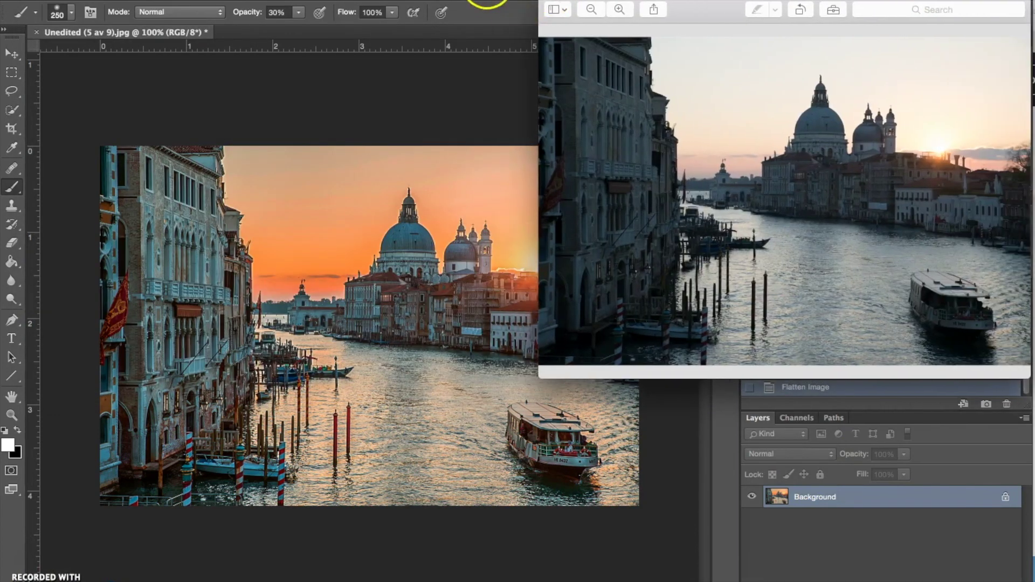
- Arrange the Photoshop window and the original photo's window side by side to compare the Venice sunset before and after editing
click(450, 4)
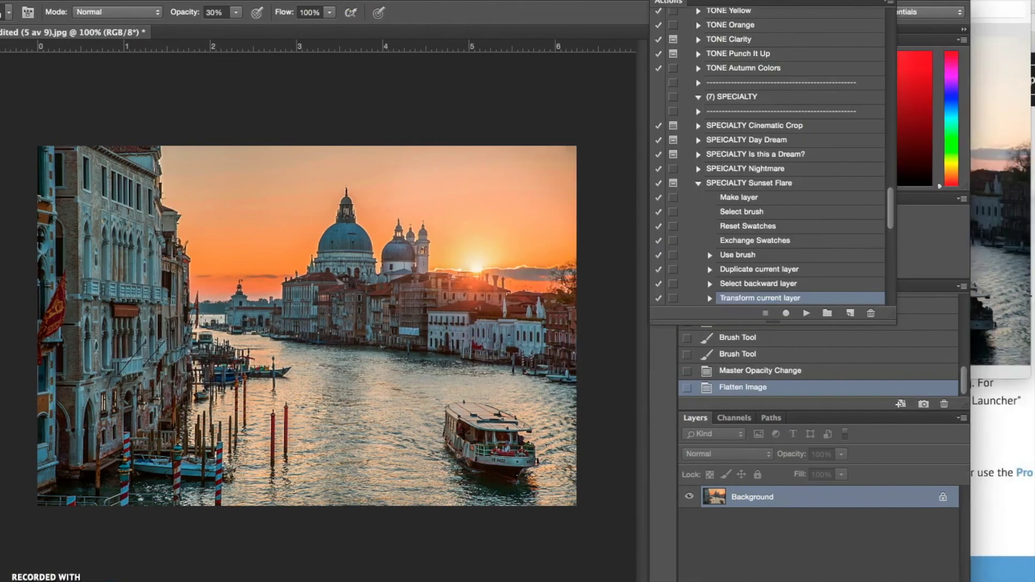
click(1001, 160)
drag(947, 1, 962, 31)
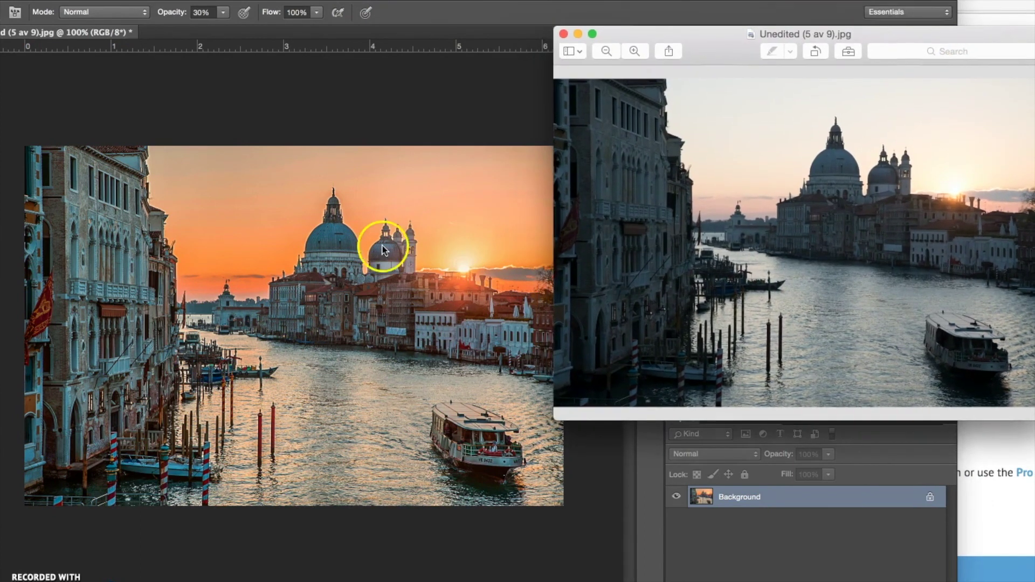
drag(731, 50, 693, 55)
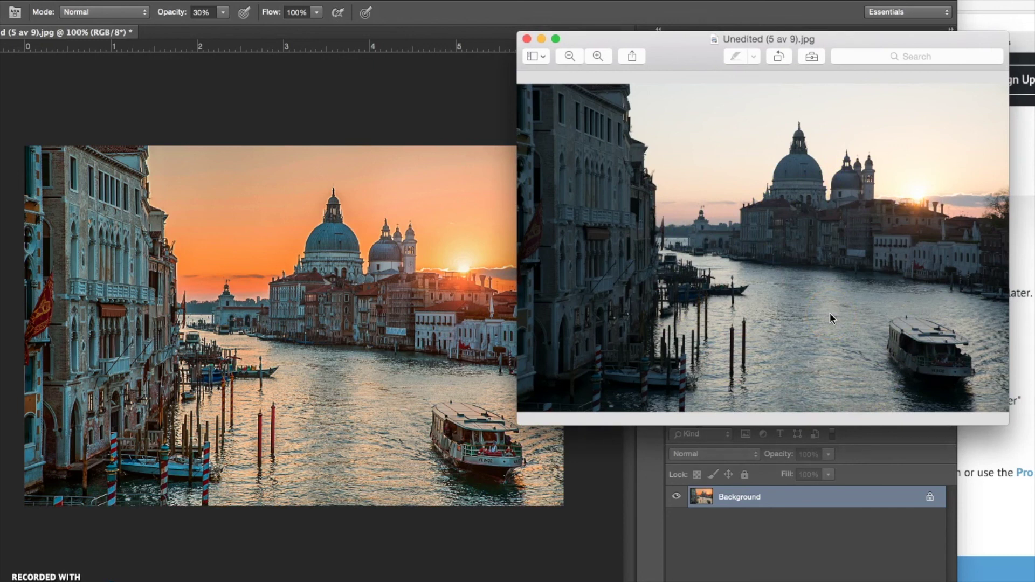
drag(574, 38, 635, 73)
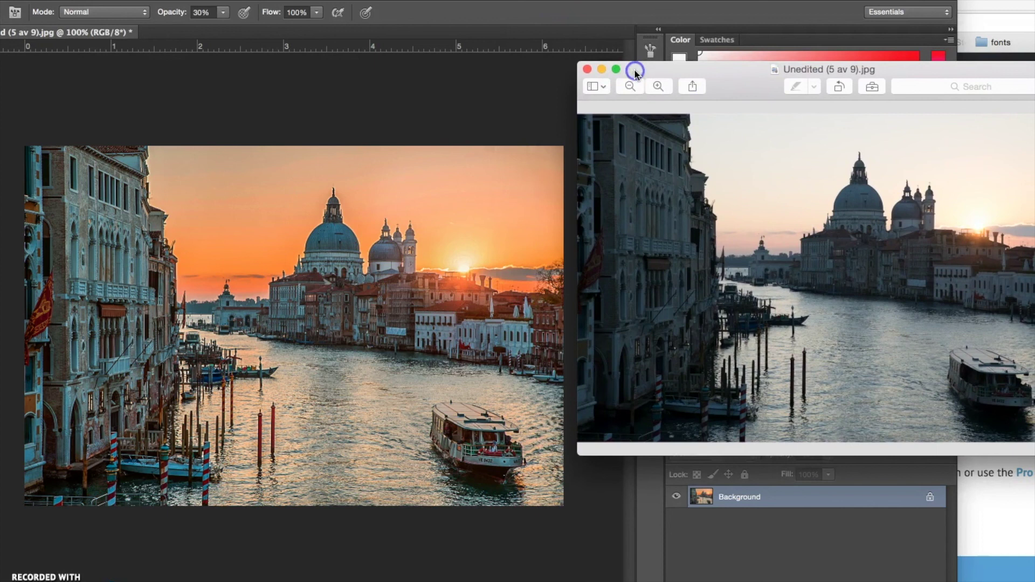